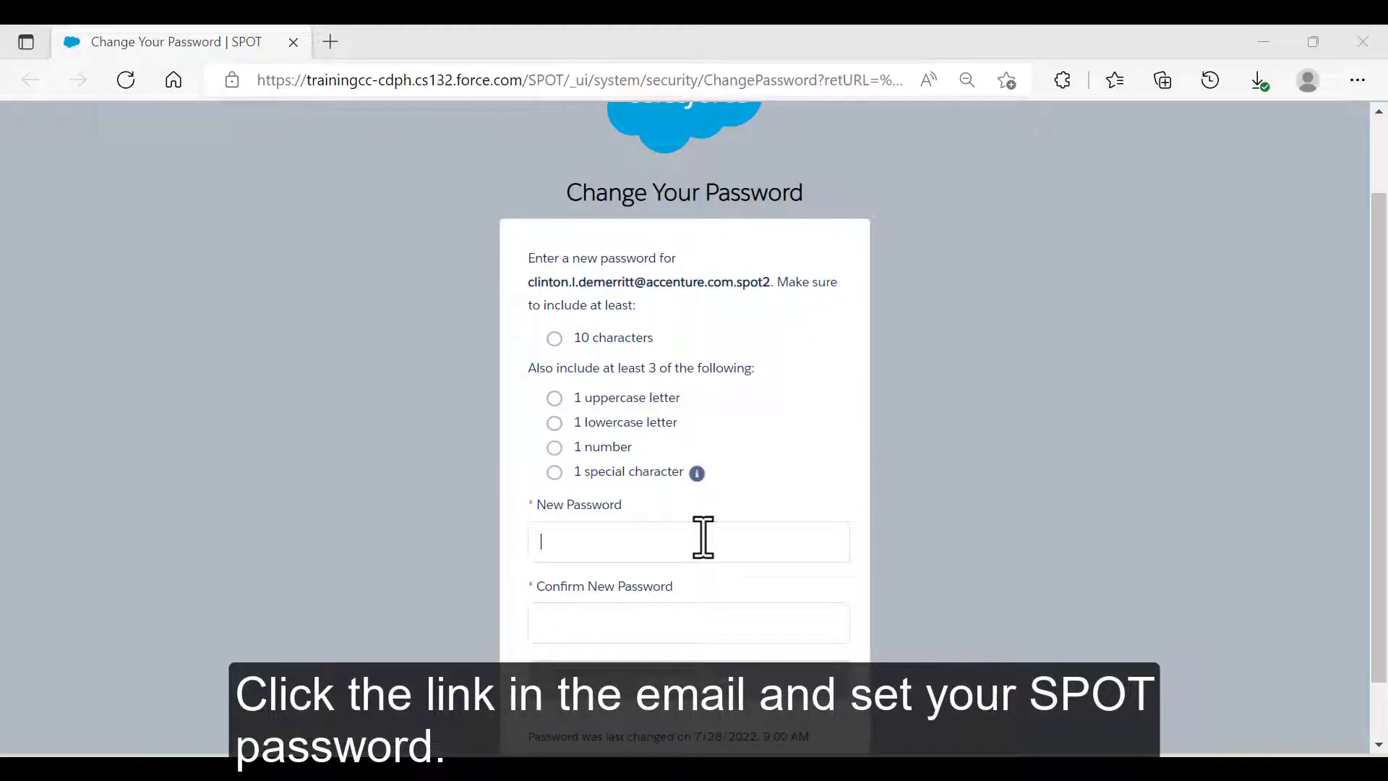
# Enter and confirm a new password that meets the rules, then submit it to reach the Home page.
pyautogui.click(701, 538)
pyautogui.write('Passwo')
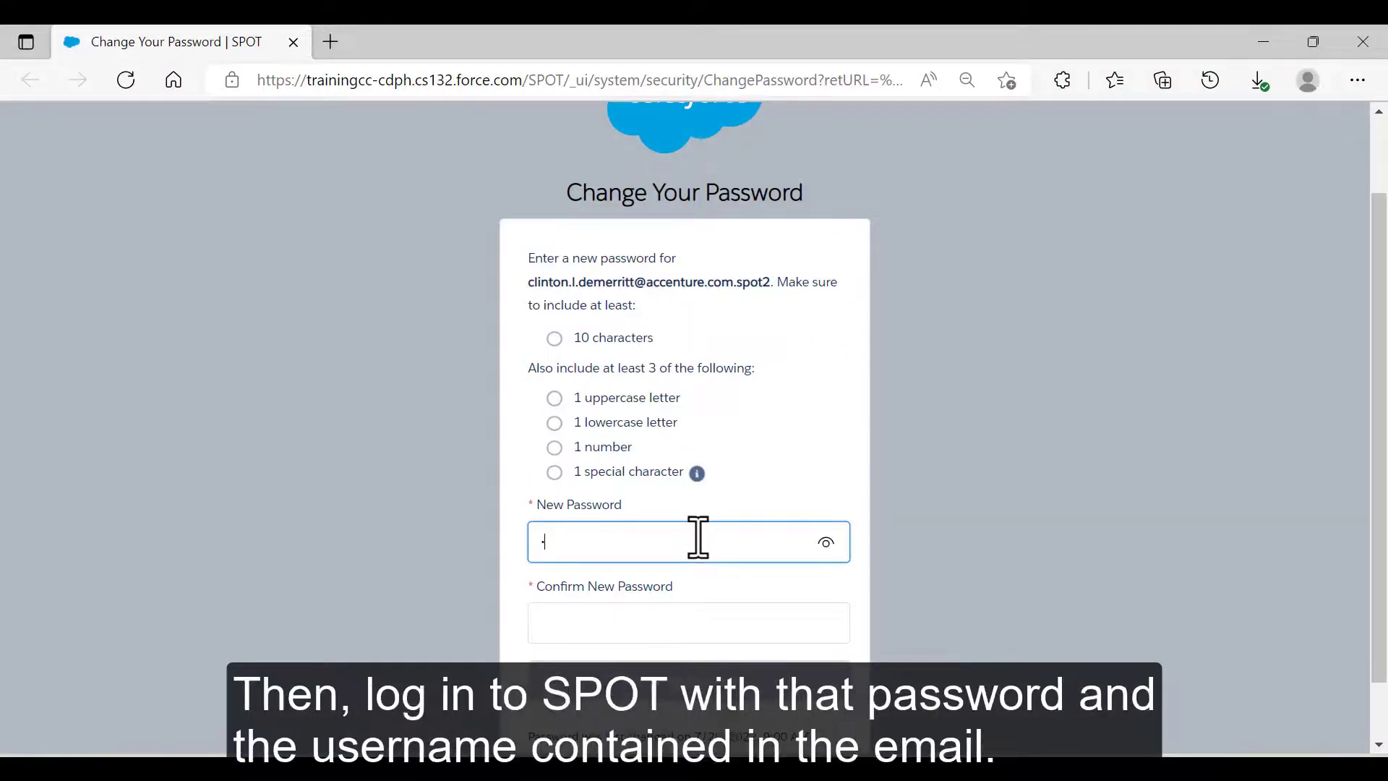
pyautogui.write('rd1')
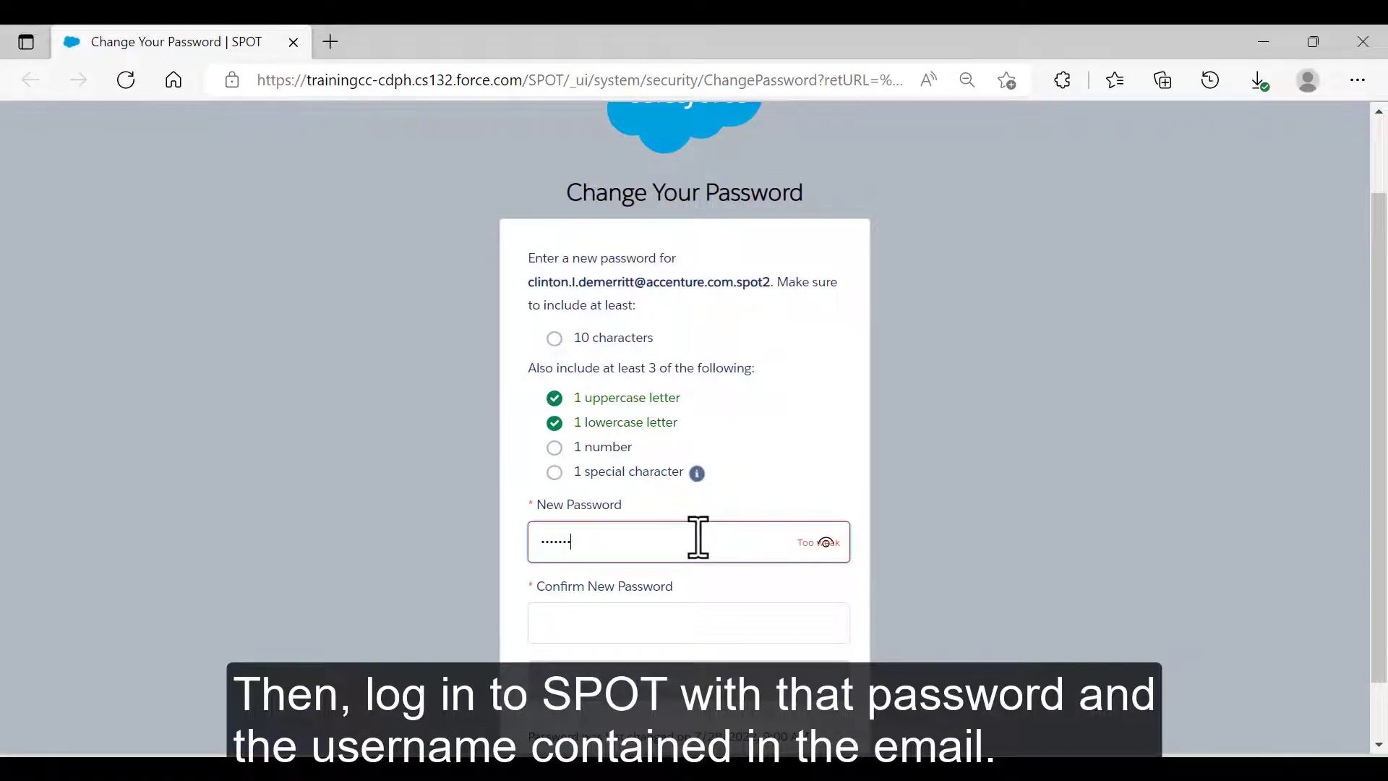
pyautogui.write('!')
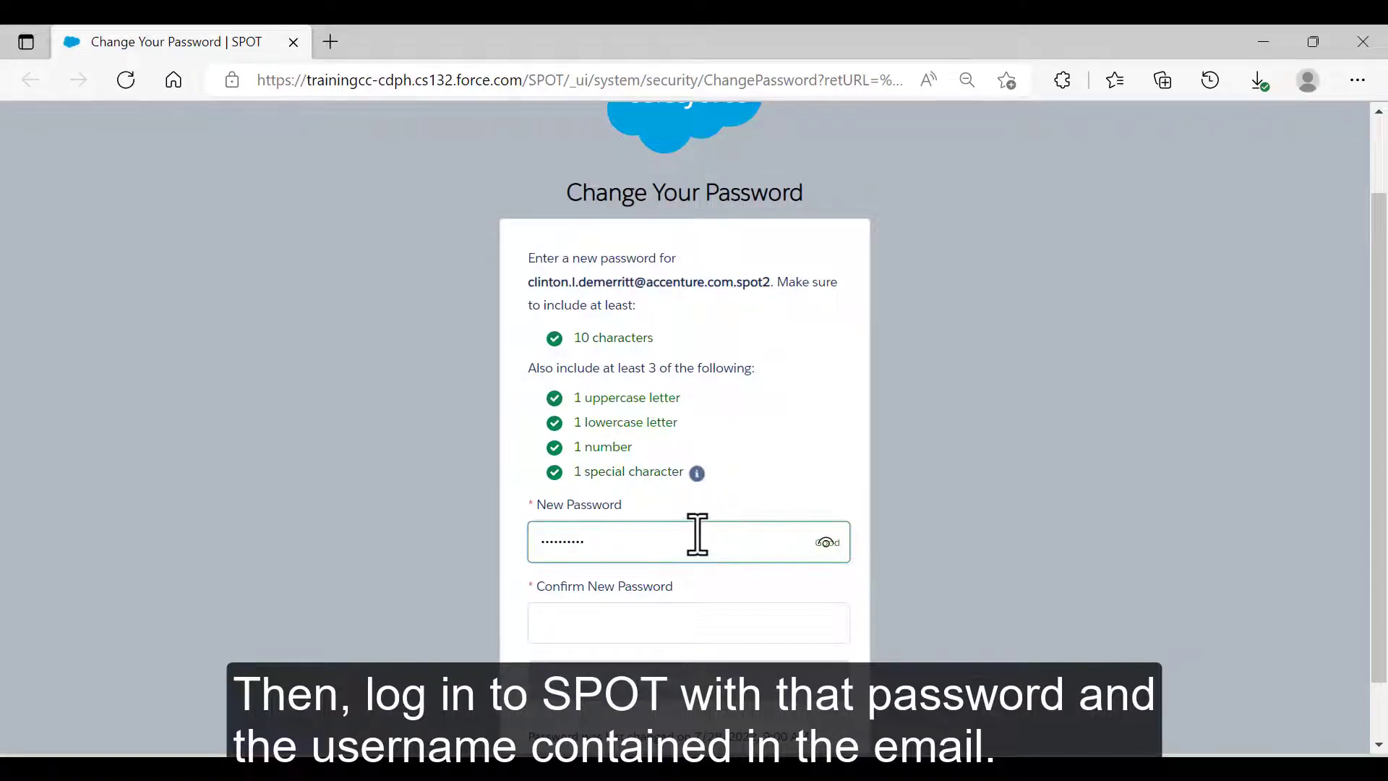
pyautogui.click(641, 623)
pyautogui.write('Password1!')
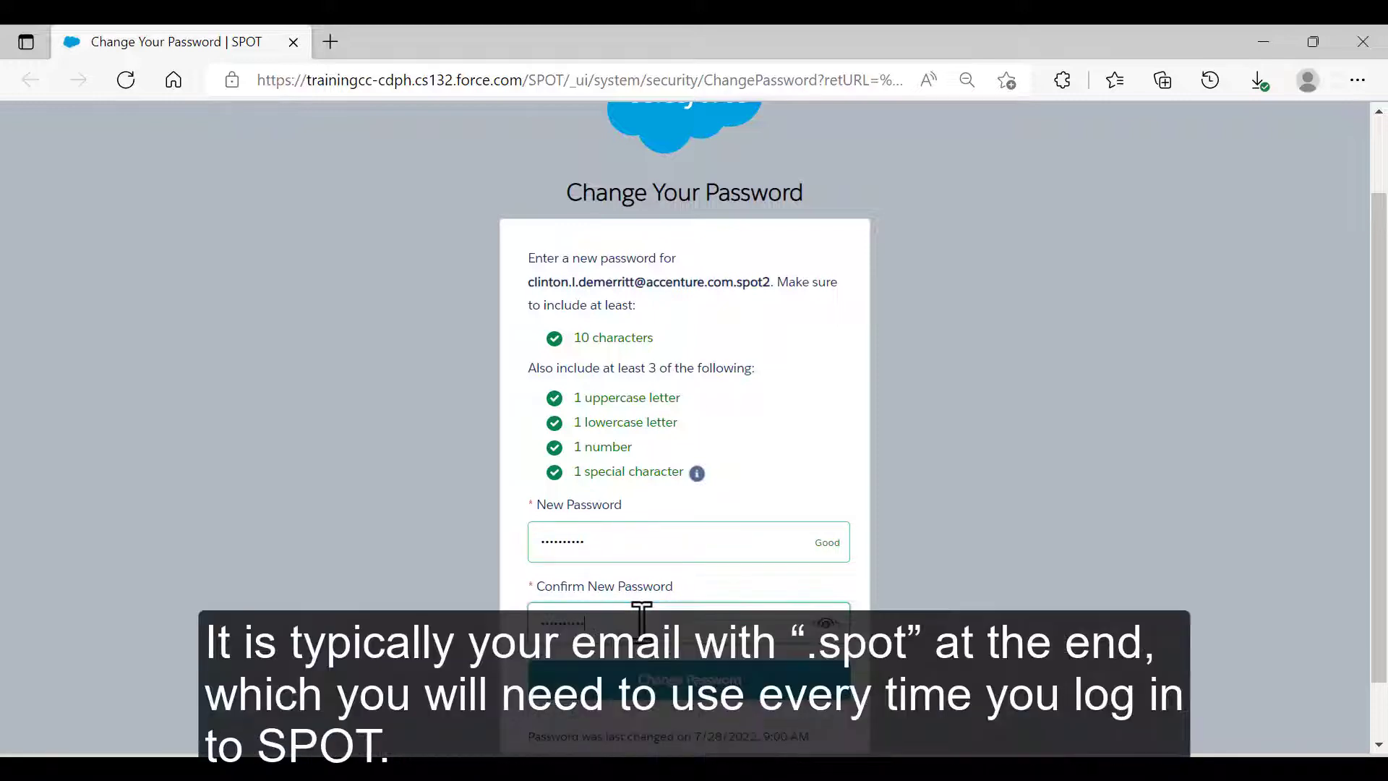
pyautogui.click(696, 687)
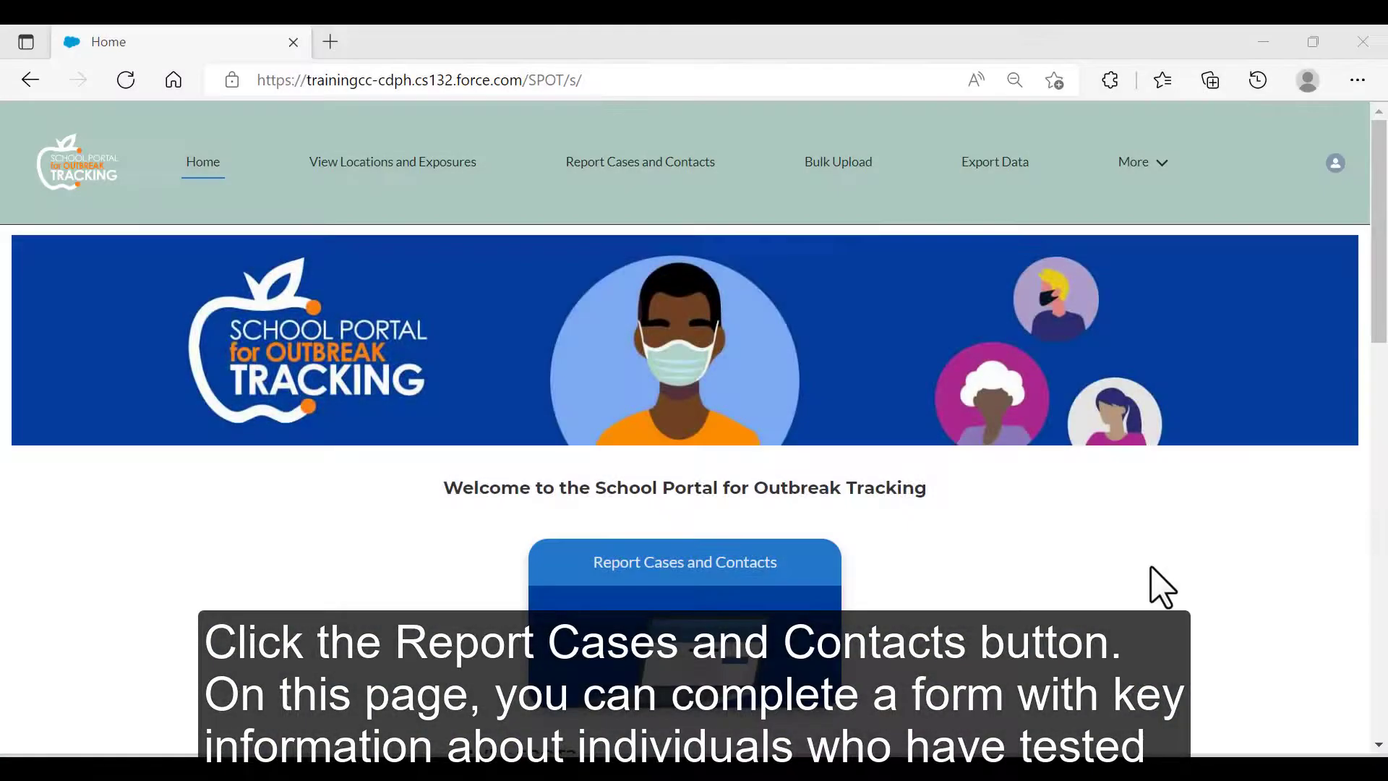
# Go to Report Cases and Contacts and choose the Yolo Schools woodland location.
pyautogui.click(719, 566)
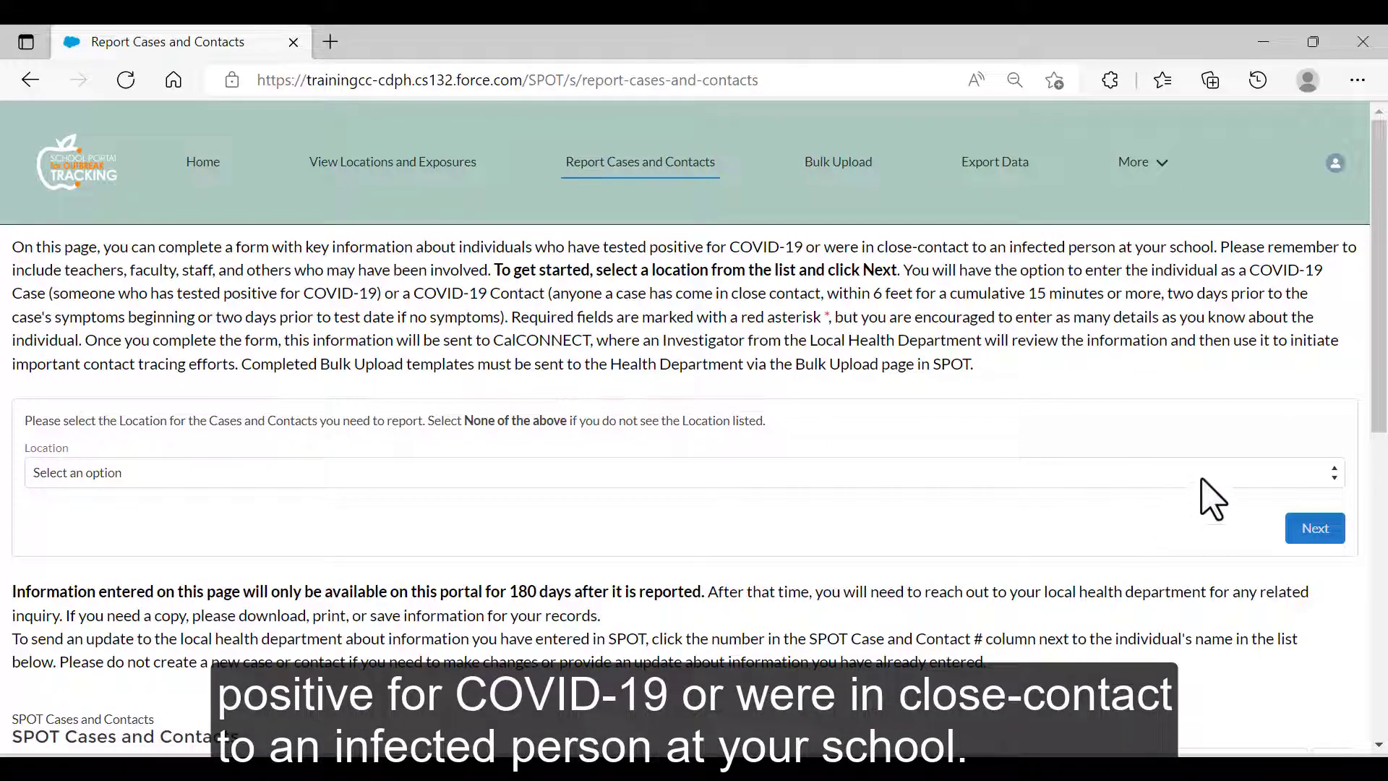
pyautogui.click(1219, 479)
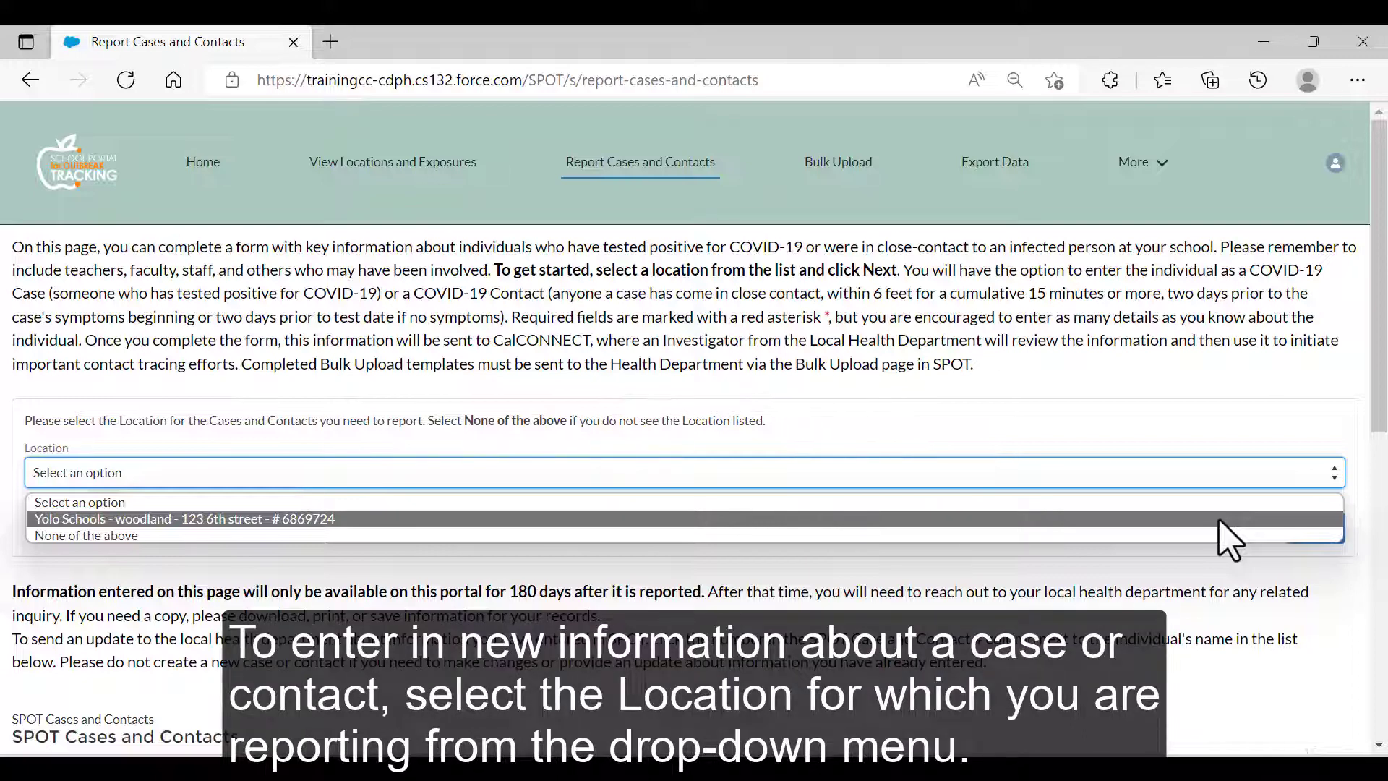
pyautogui.click(1219, 521)
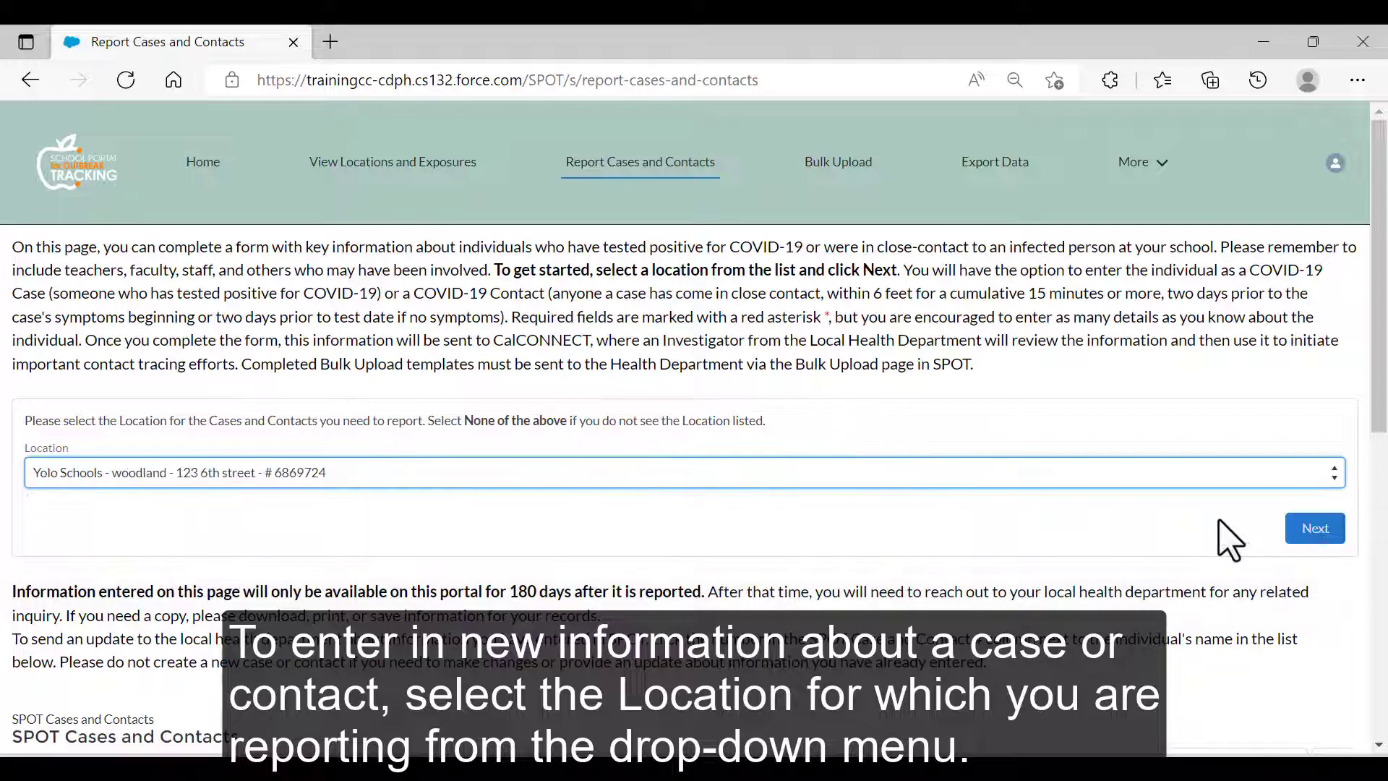
# Continue past the location, mark the individual as a COVID-19 Case, and start a new record.
pyautogui.click(1321, 531)
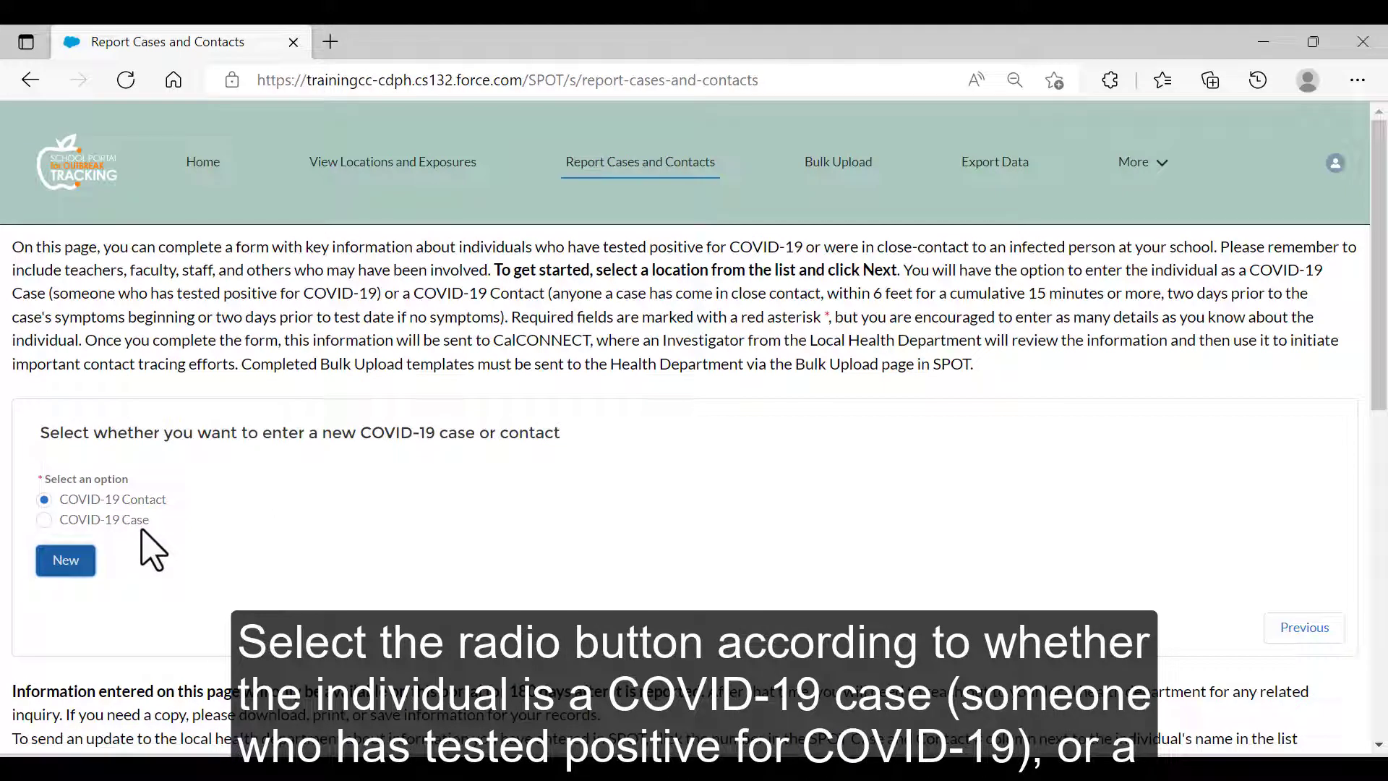
pyautogui.click(44, 523)
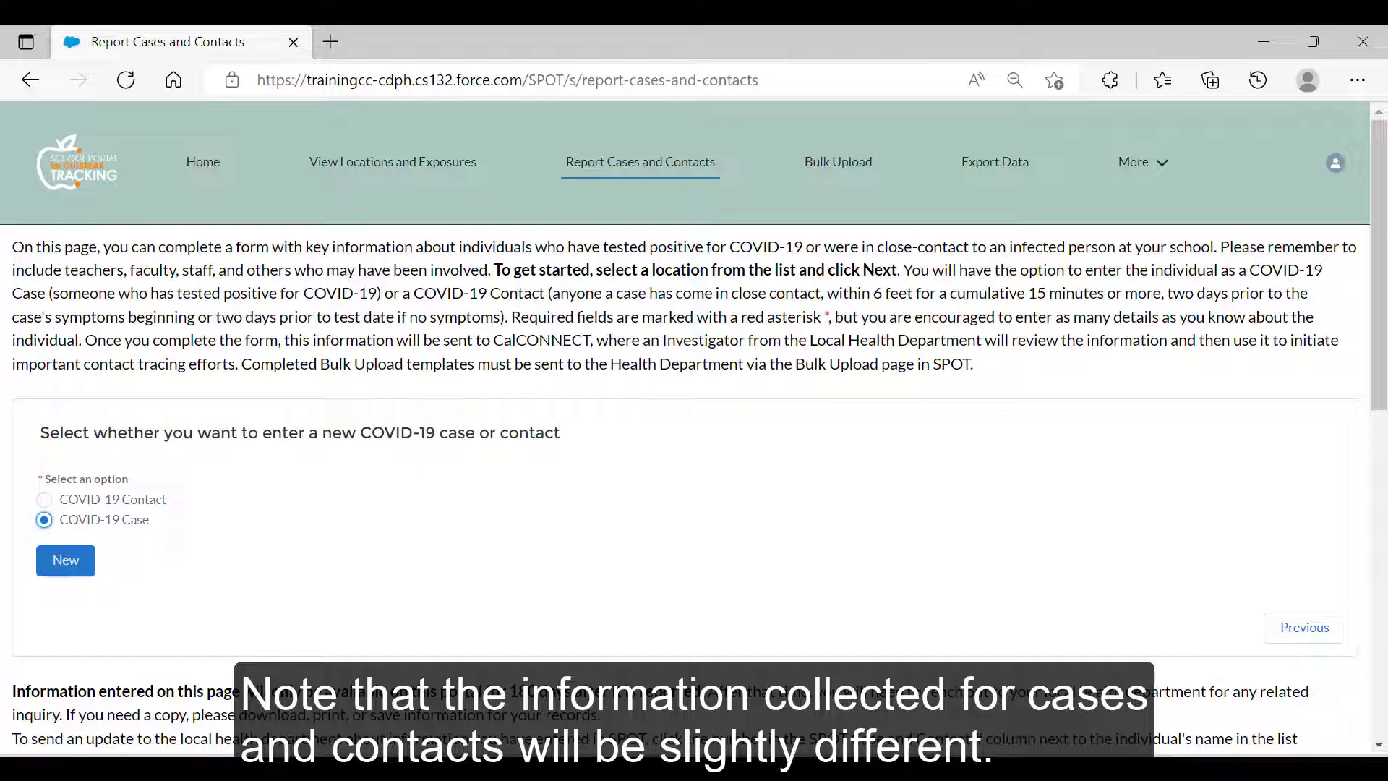
pyautogui.click(63, 567)
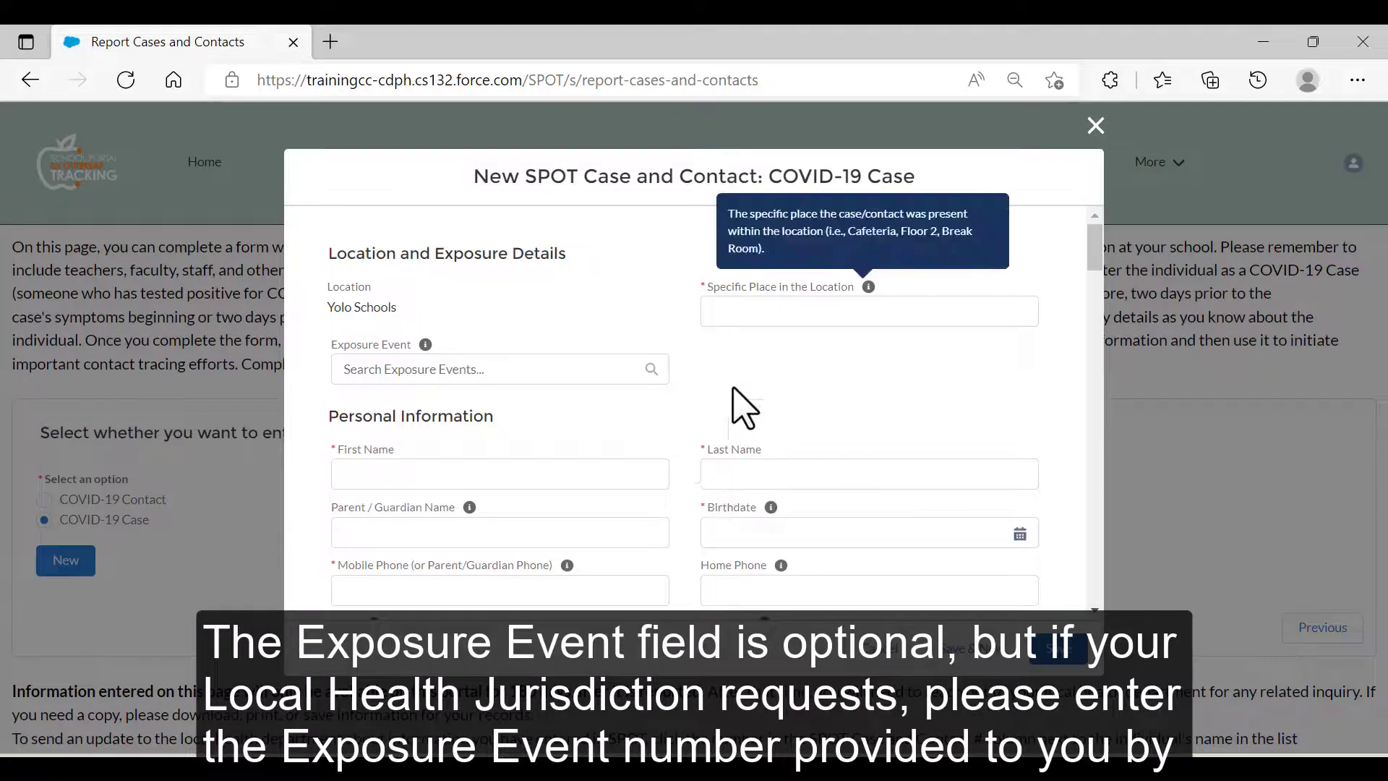
# Enter Classroom A as the specific place and fill in the individual's first and last name.
pyautogui.click(777, 311)
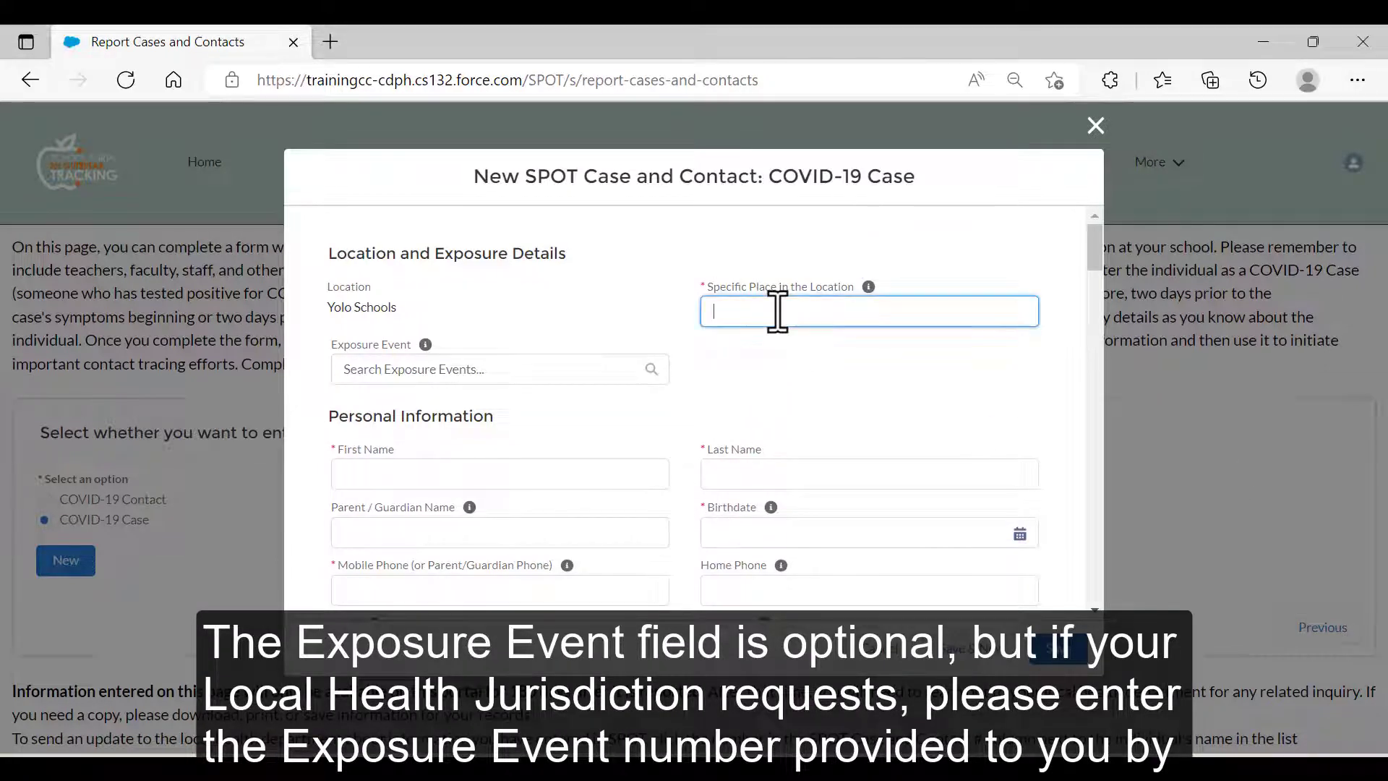
pyautogui.write('Clas')
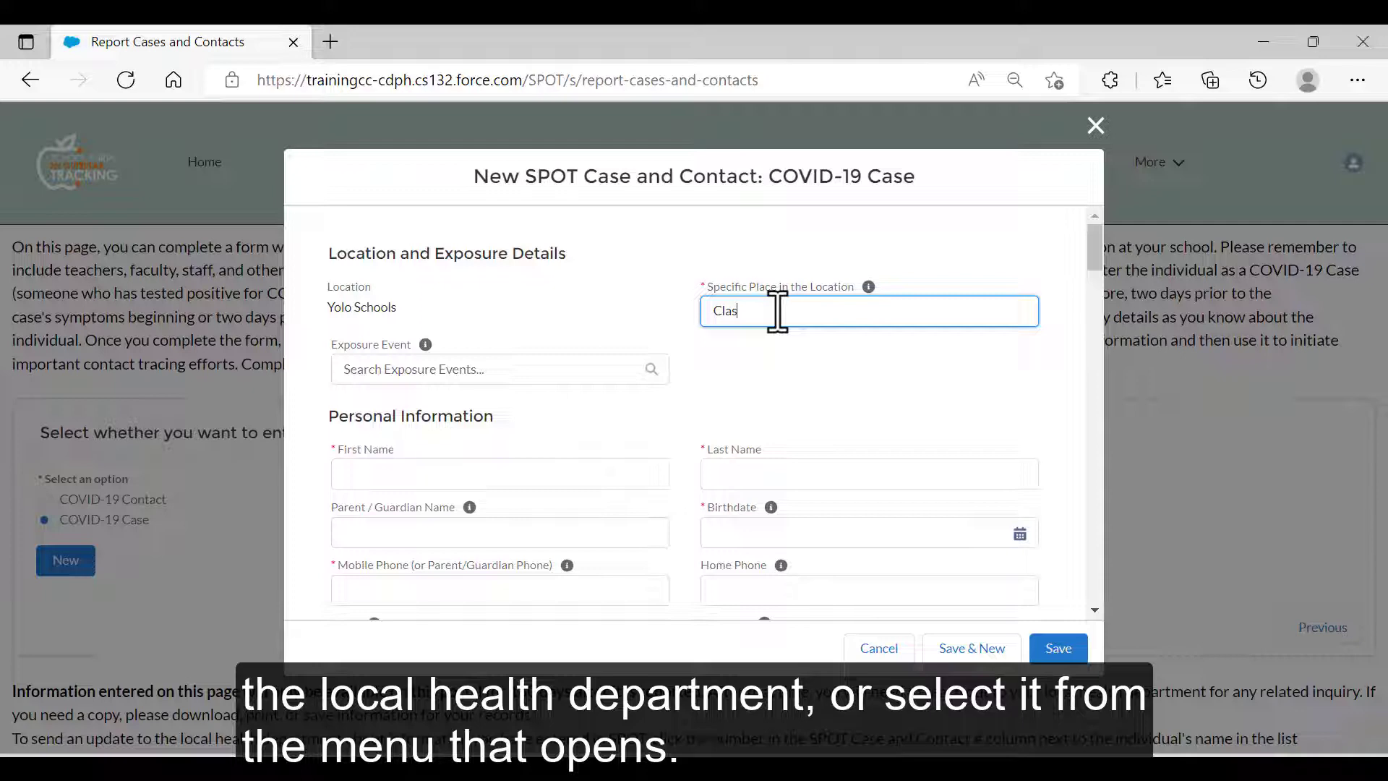
pyautogui.write('s')
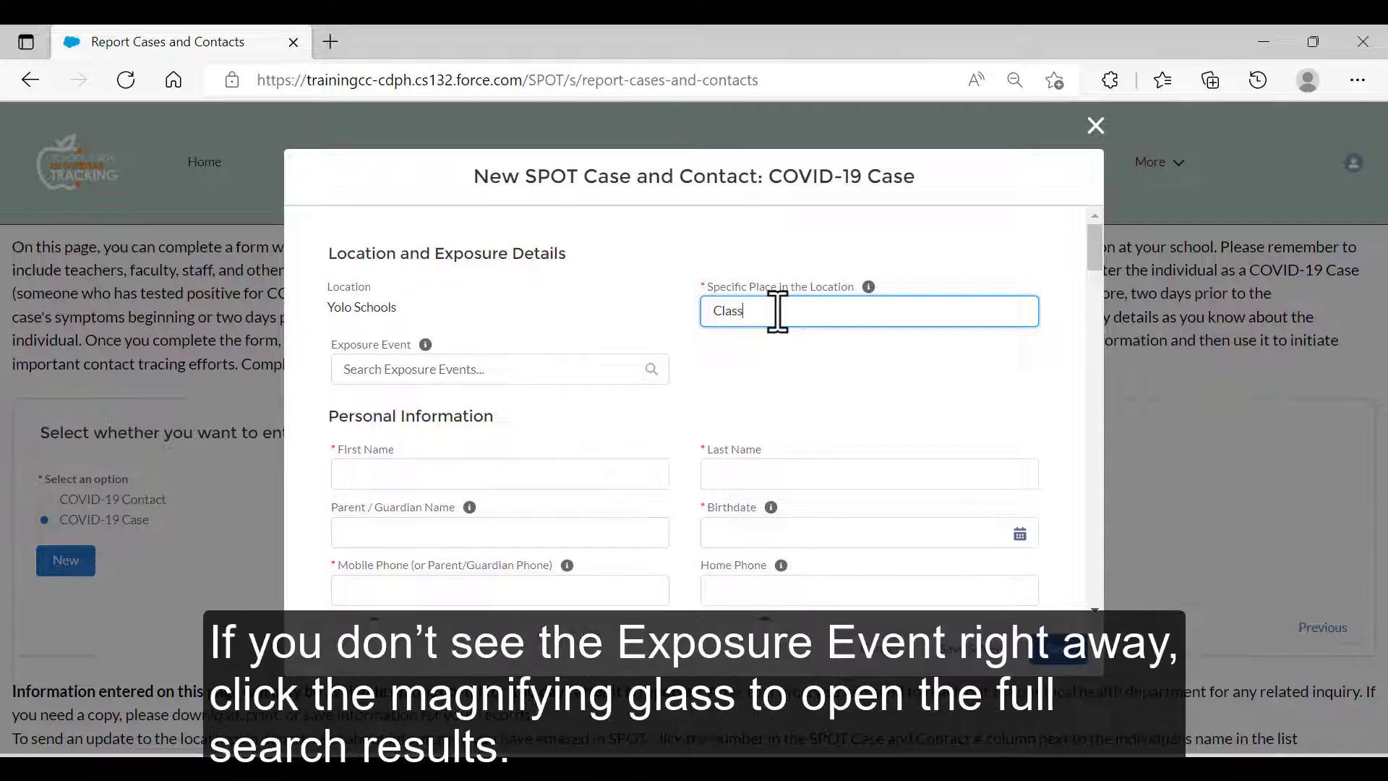
pyautogui.write('room A')
pyautogui.click(654, 386)
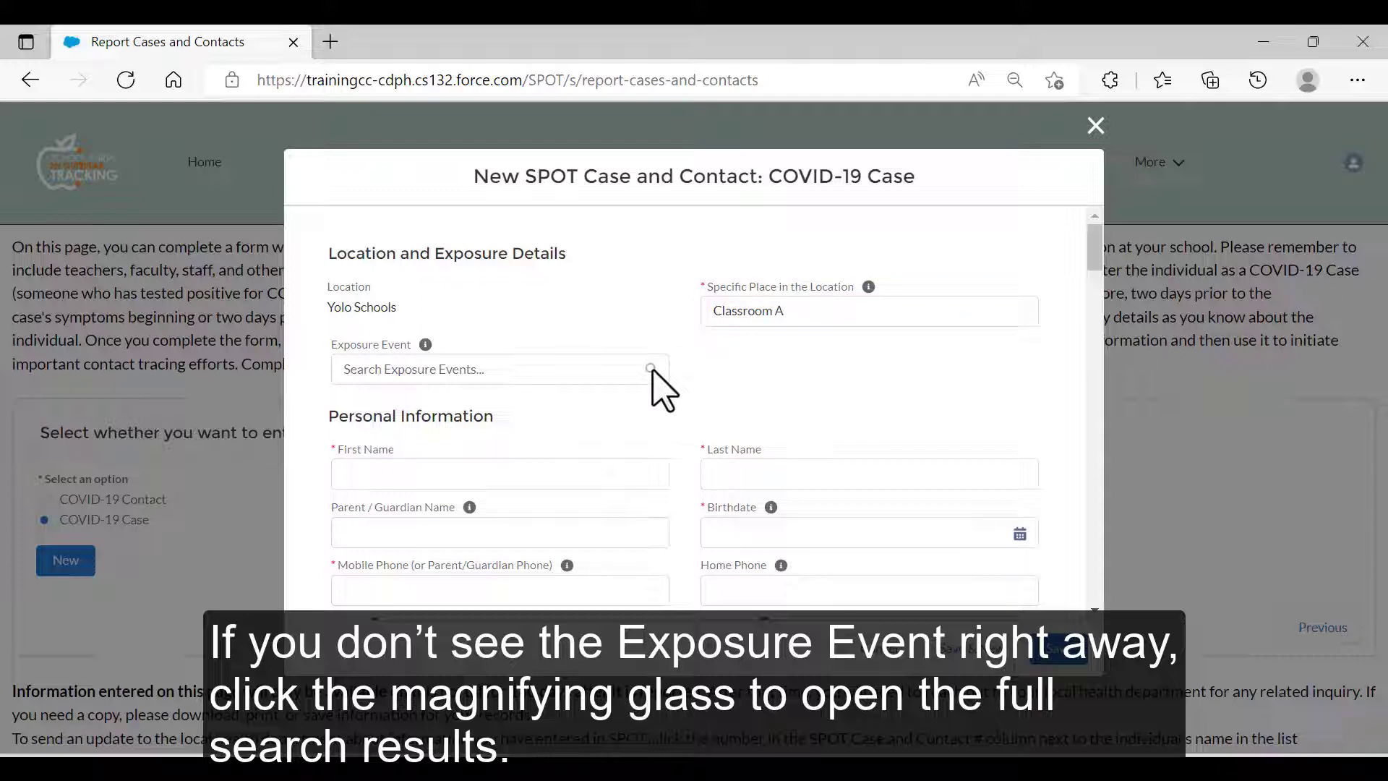
pyautogui.click(540, 475)
pyautogui.write('Bill')
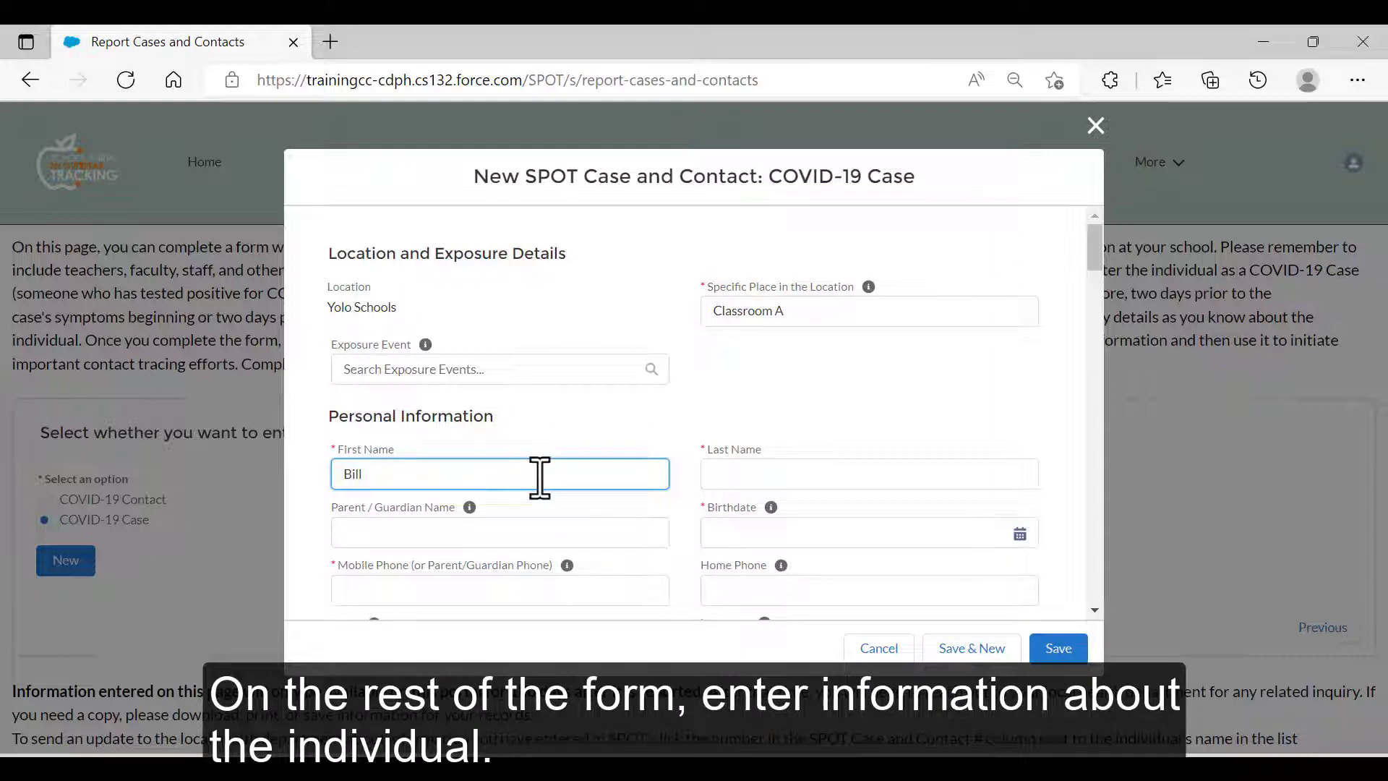
pyautogui.click(734, 471)
pyautogui.write('Will')
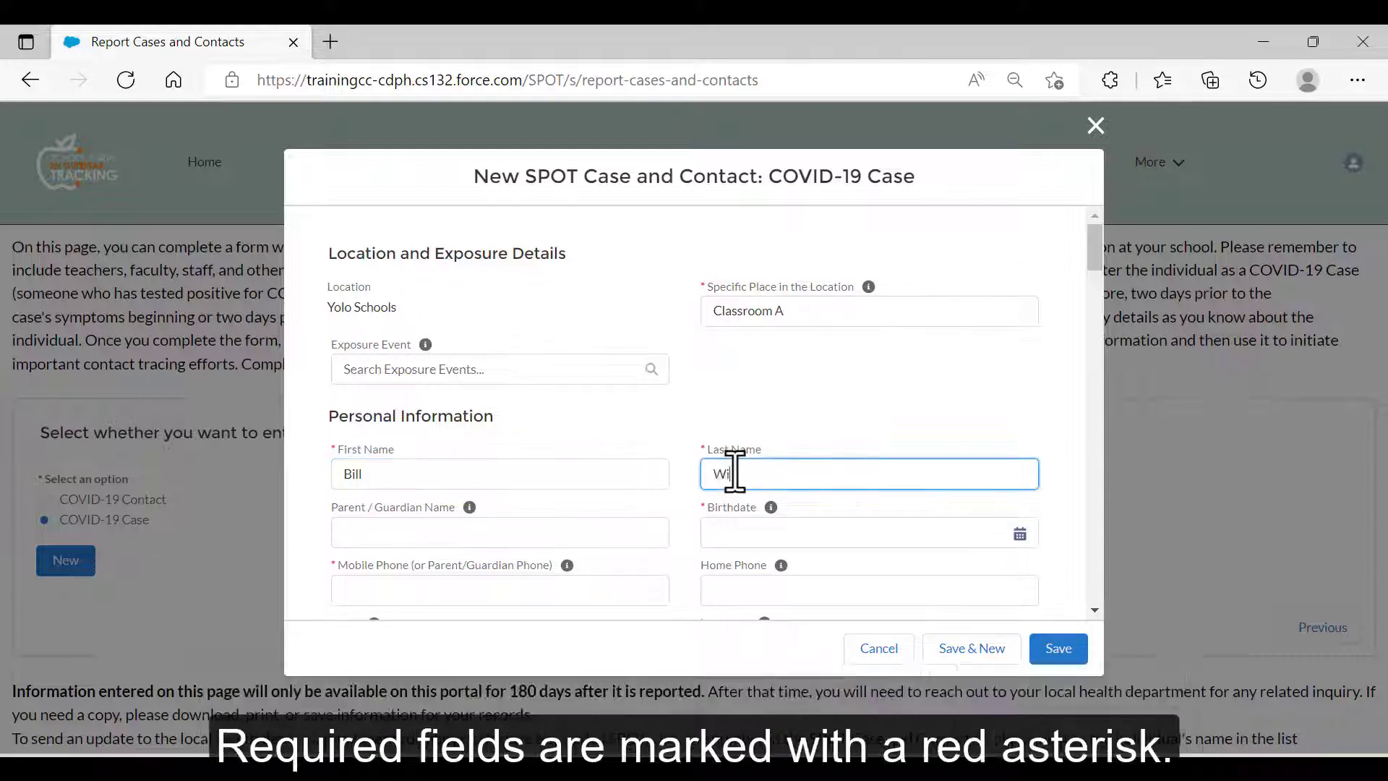
pyautogui.click(1020, 535)
pyautogui.click(936, 291)
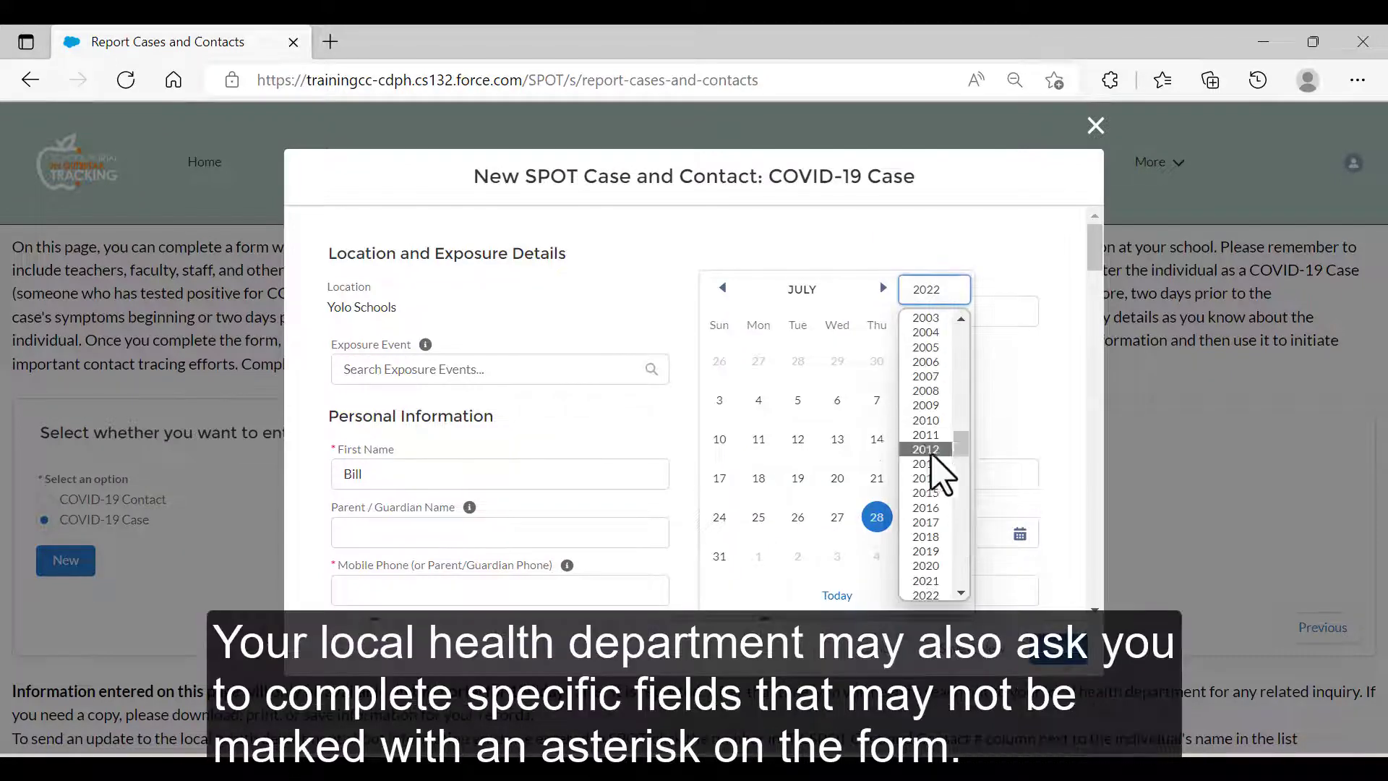
pyautogui.click(932, 346)
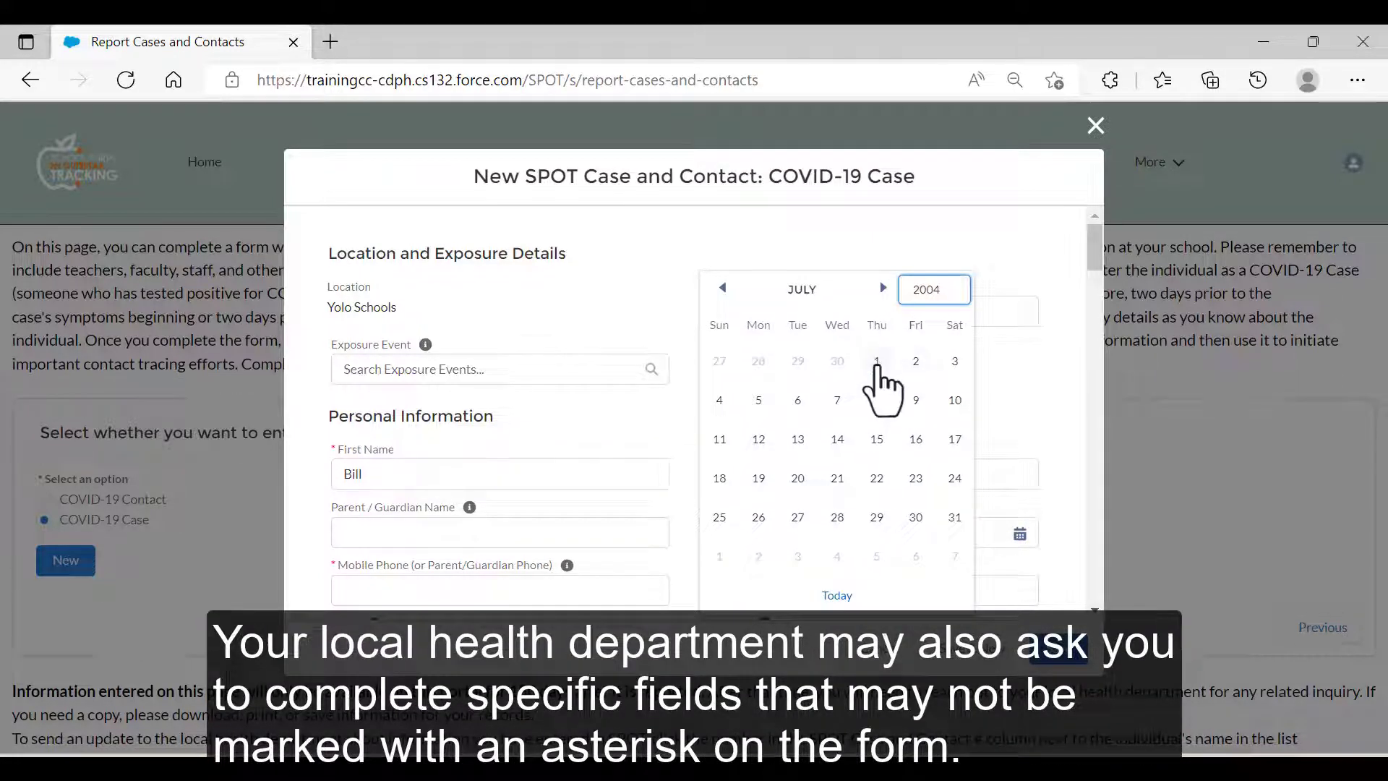
pyautogui.click(876, 361)
pyautogui.scroll(-2, 675, 474)
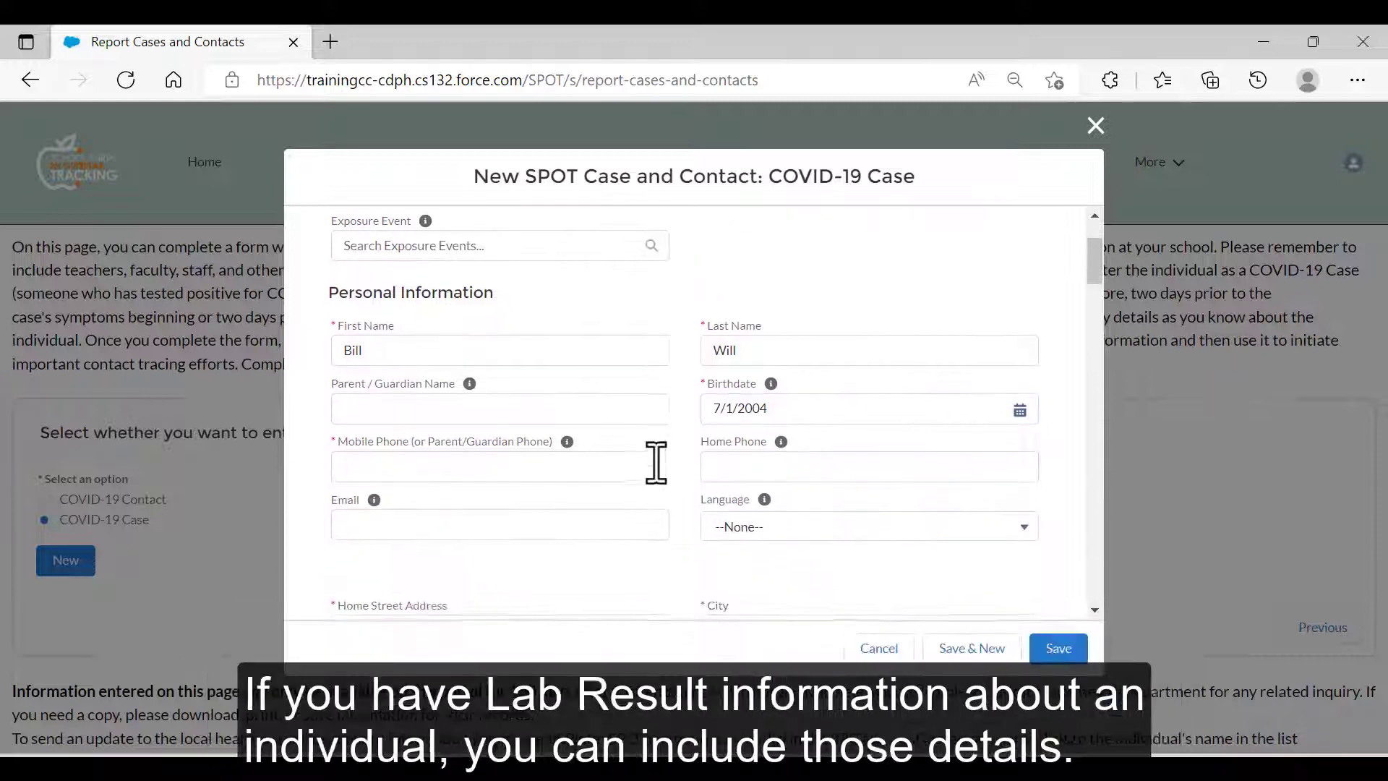
pyautogui.click(598, 468)
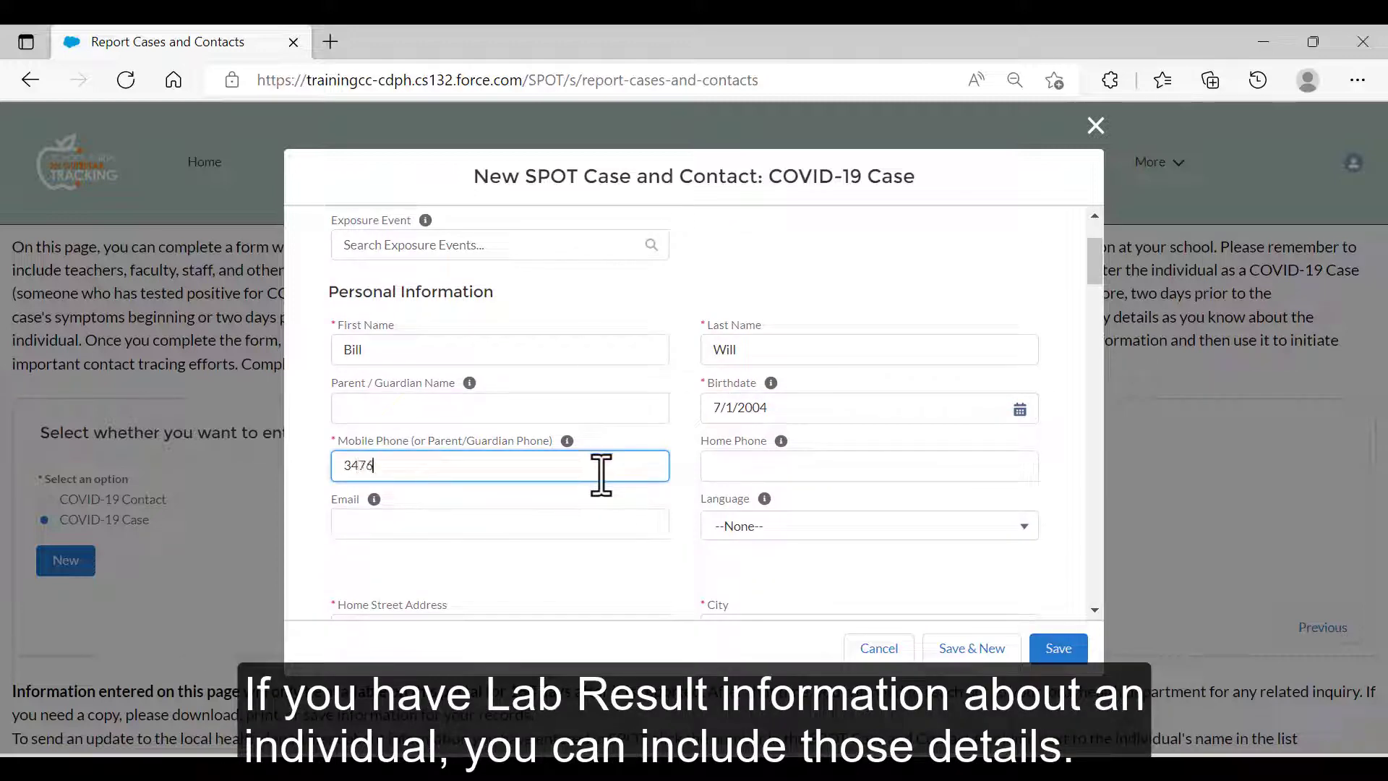
pyautogui.scroll(-3, 690, 428)
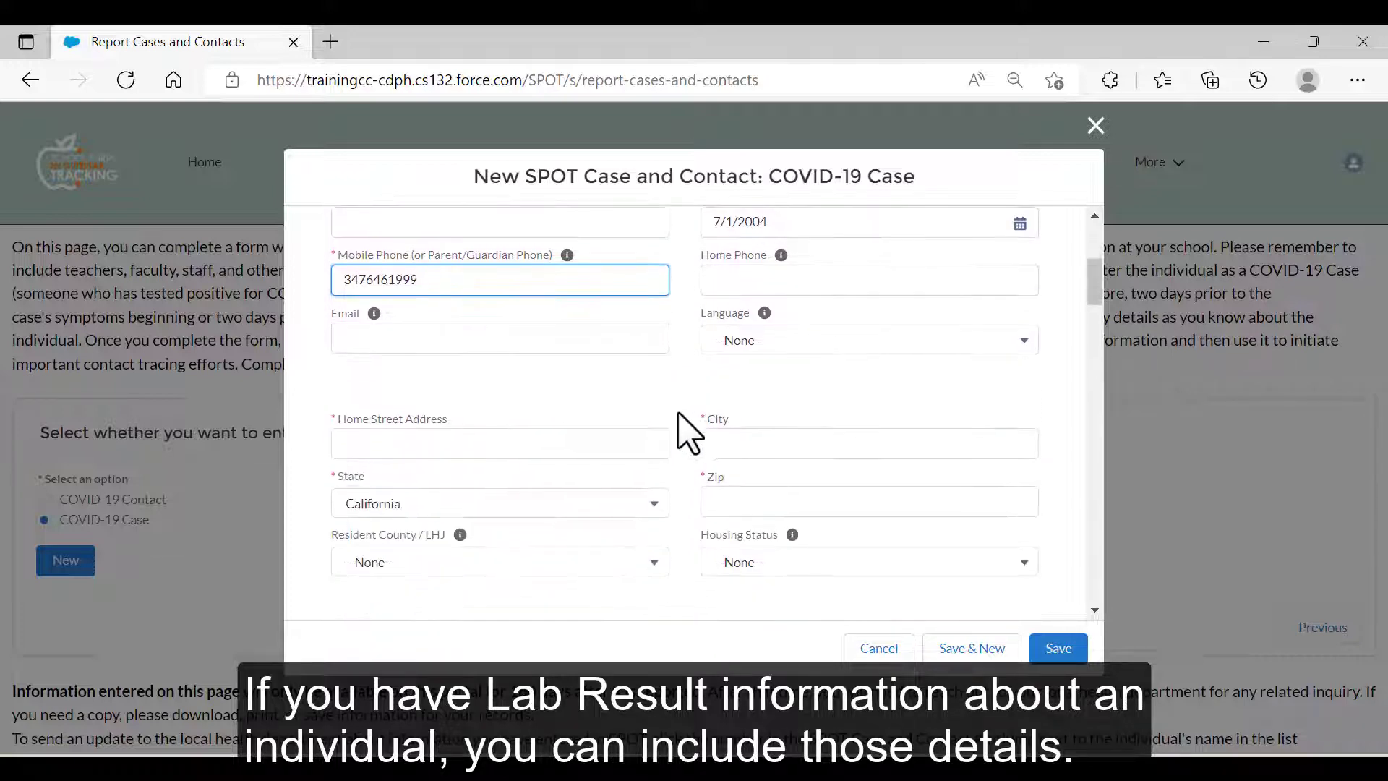
pyautogui.click(551, 443)
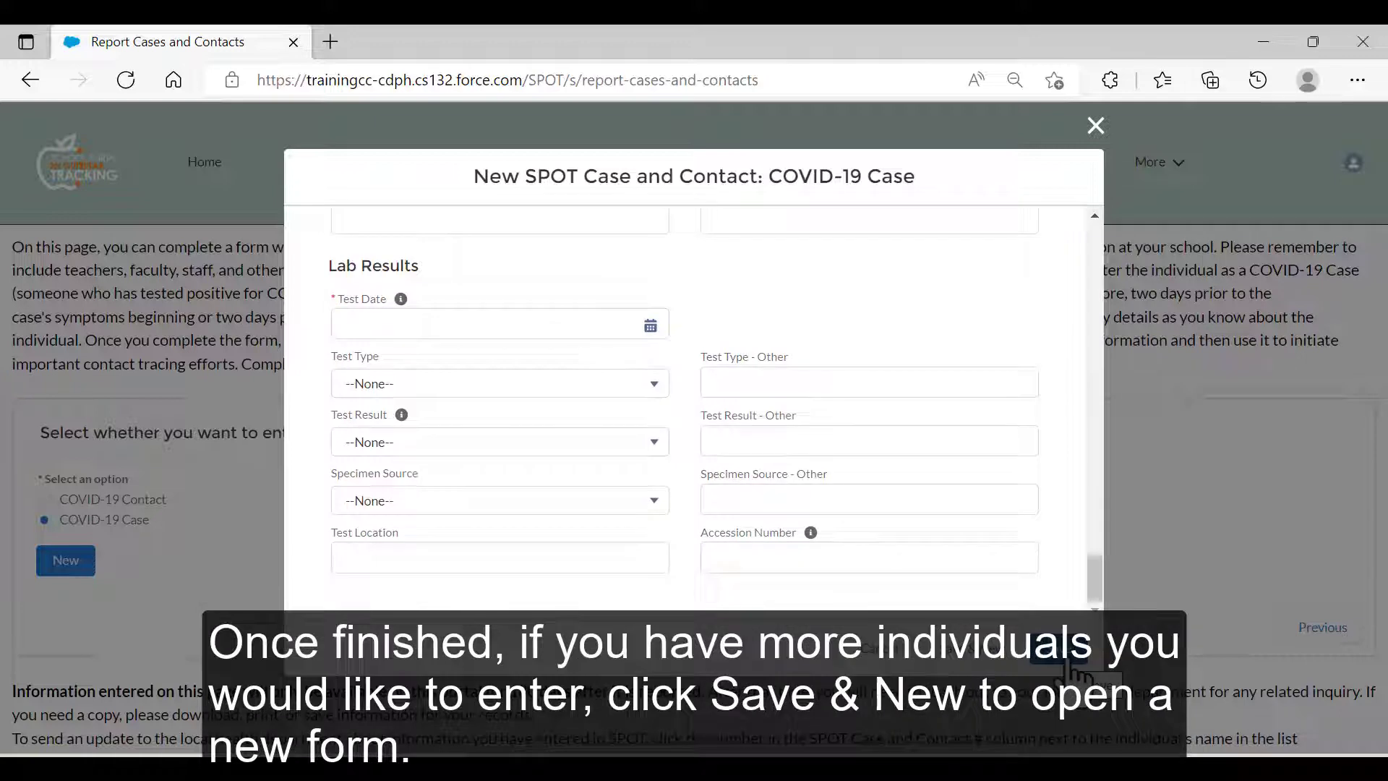
# Set the test date to July 9, 2022 and save the case record.
pyautogui.click(651, 325)
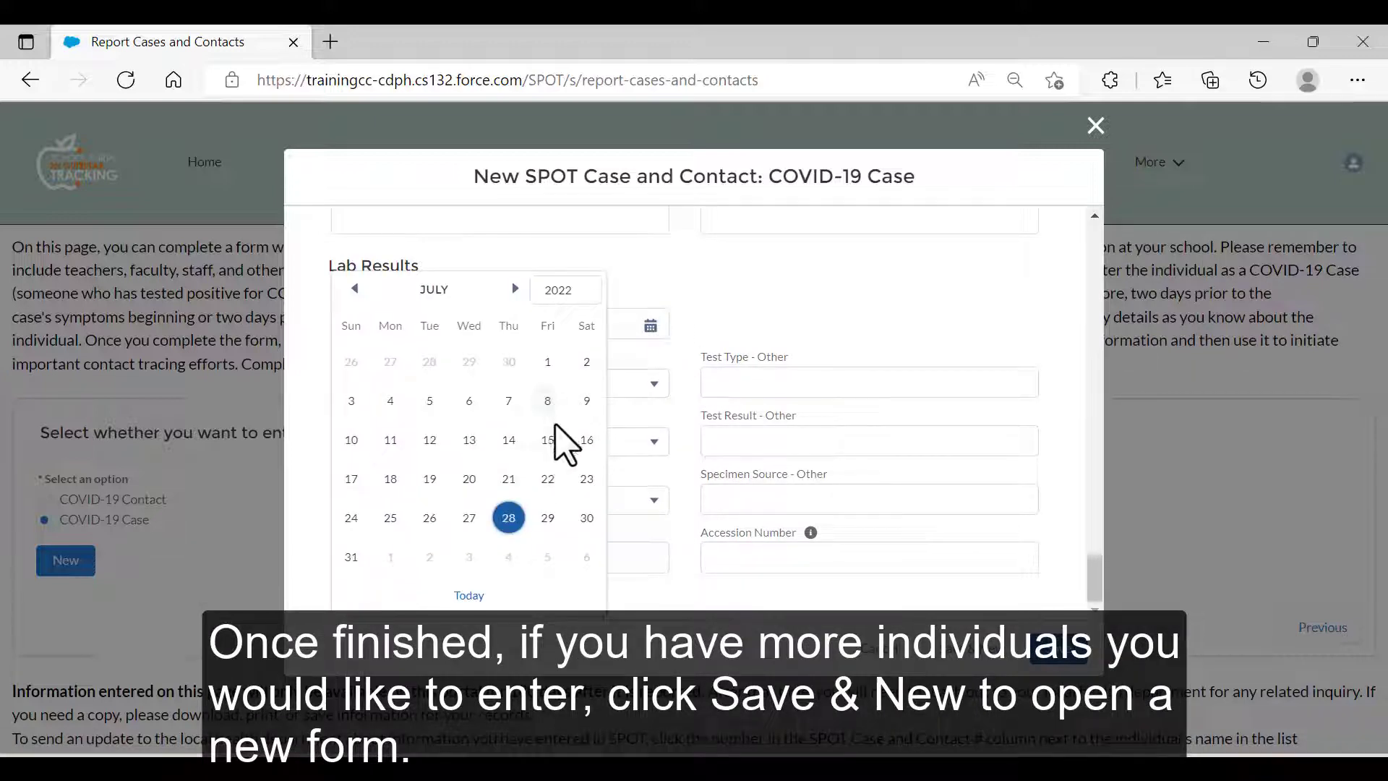
pyautogui.click(586, 401)
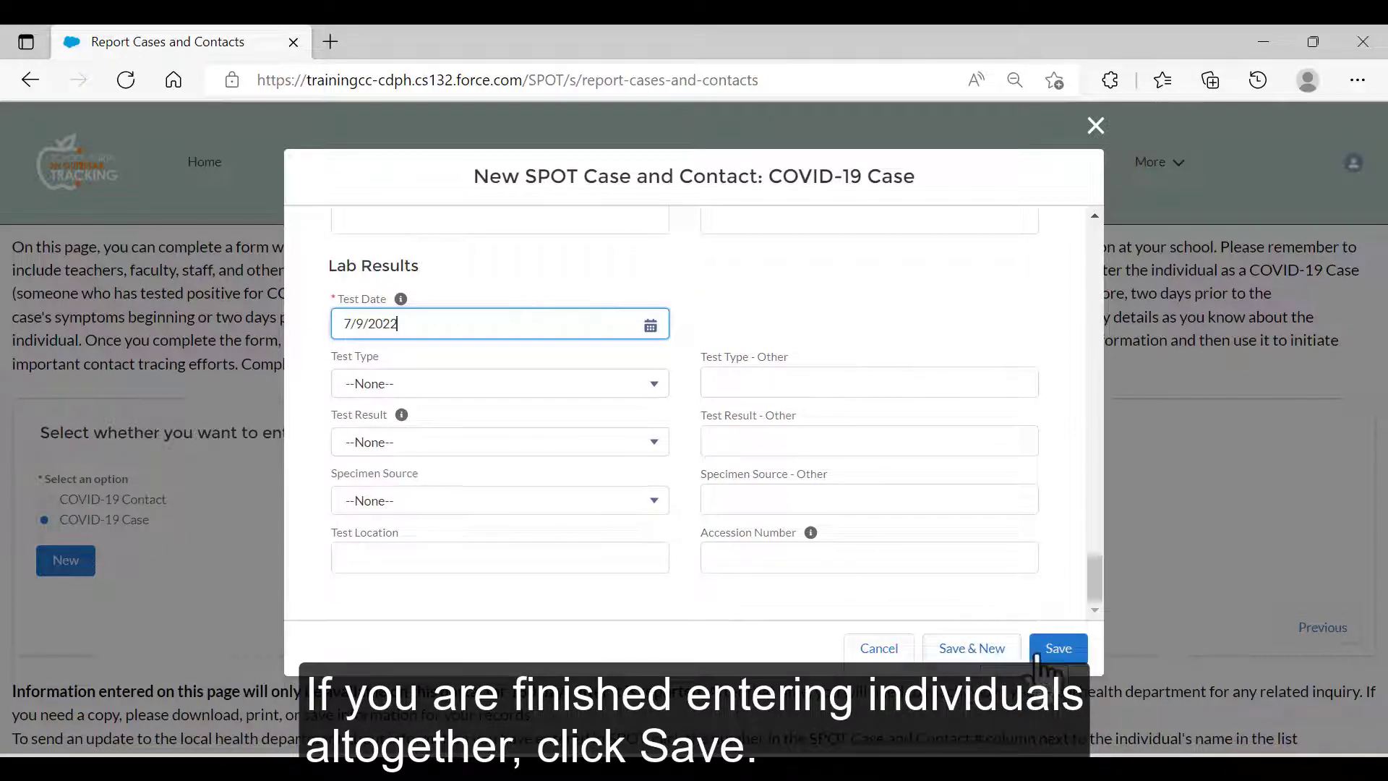
pyautogui.click(1075, 658)
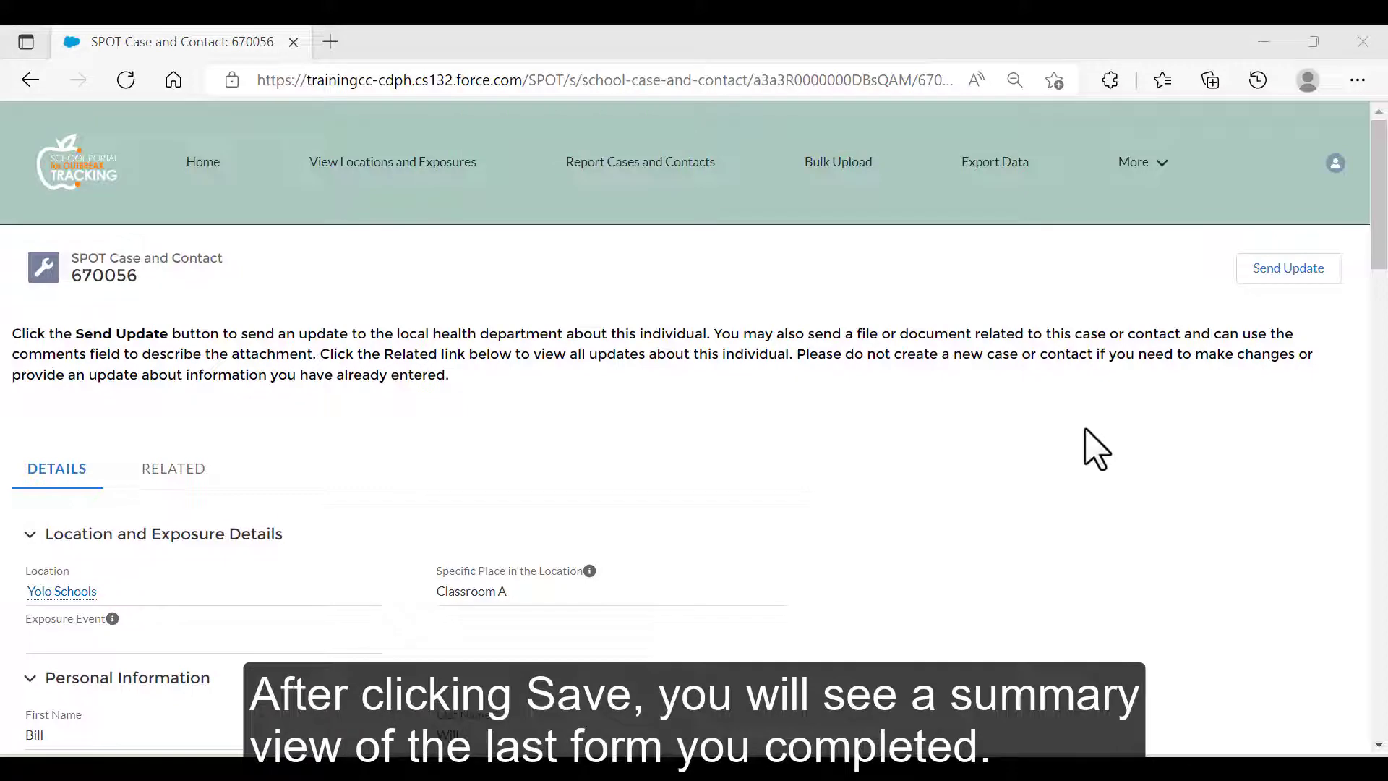
pyautogui.scroll(-4, 1096, 448)
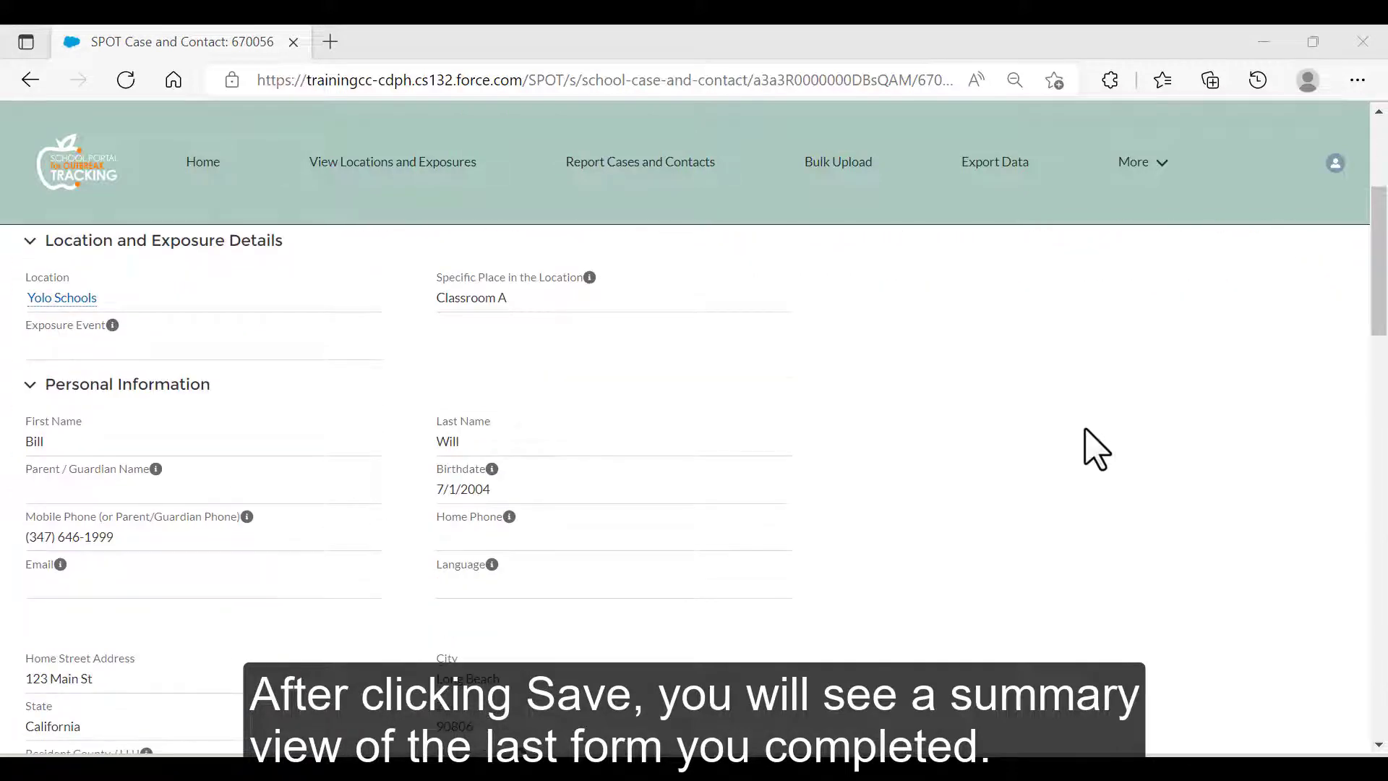
pyautogui.scroll(-10, 1097, 448)
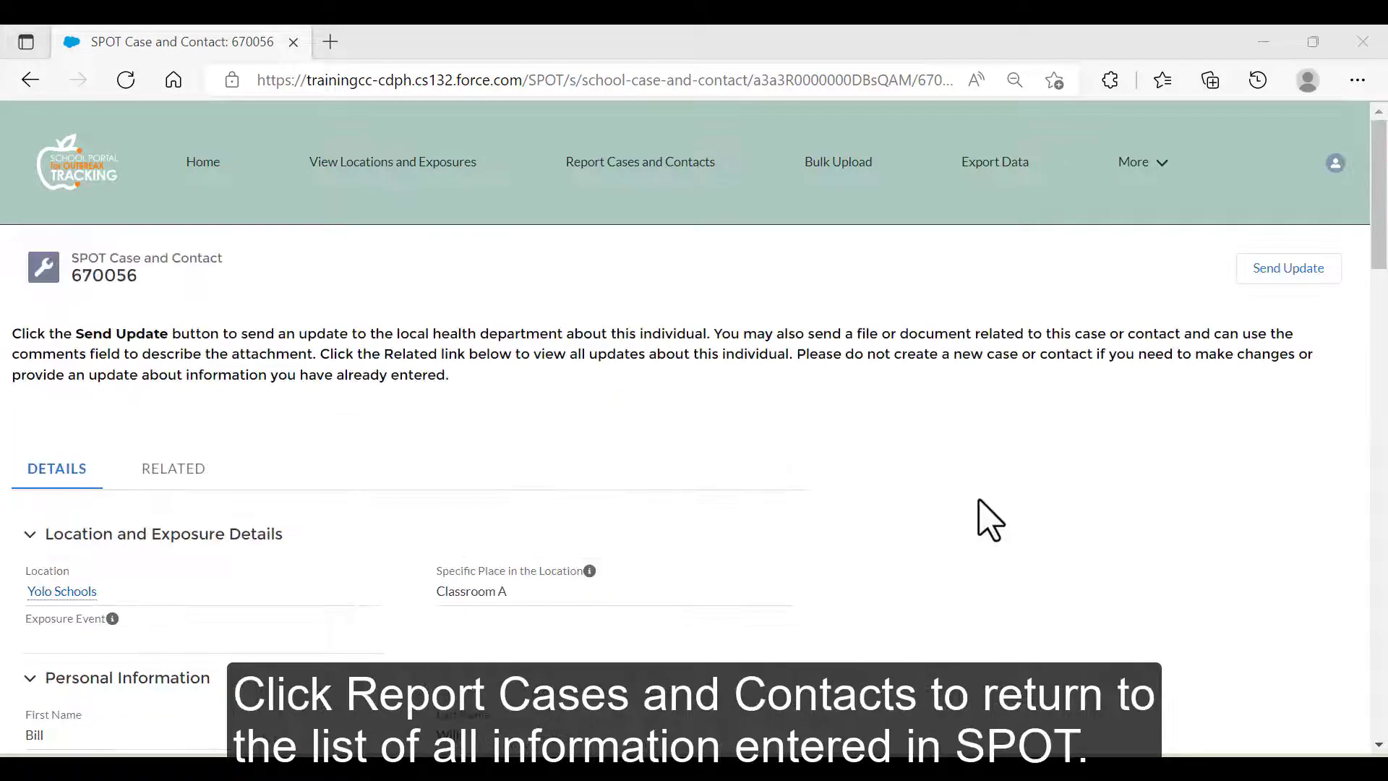
pyautogui.click(626, 163)
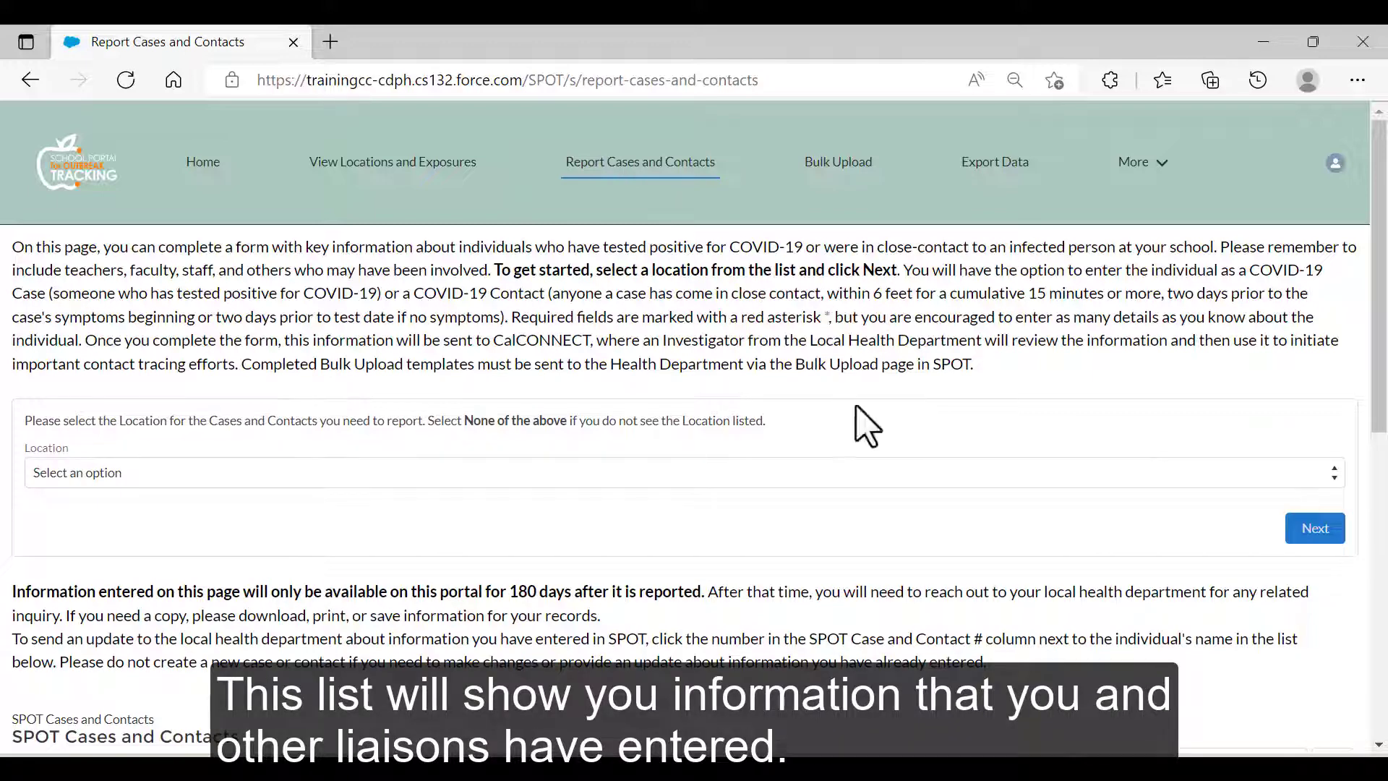
pyautogui.scroll(-3, 871, 430)
pyautogui.scroll(-2, 878, 435)
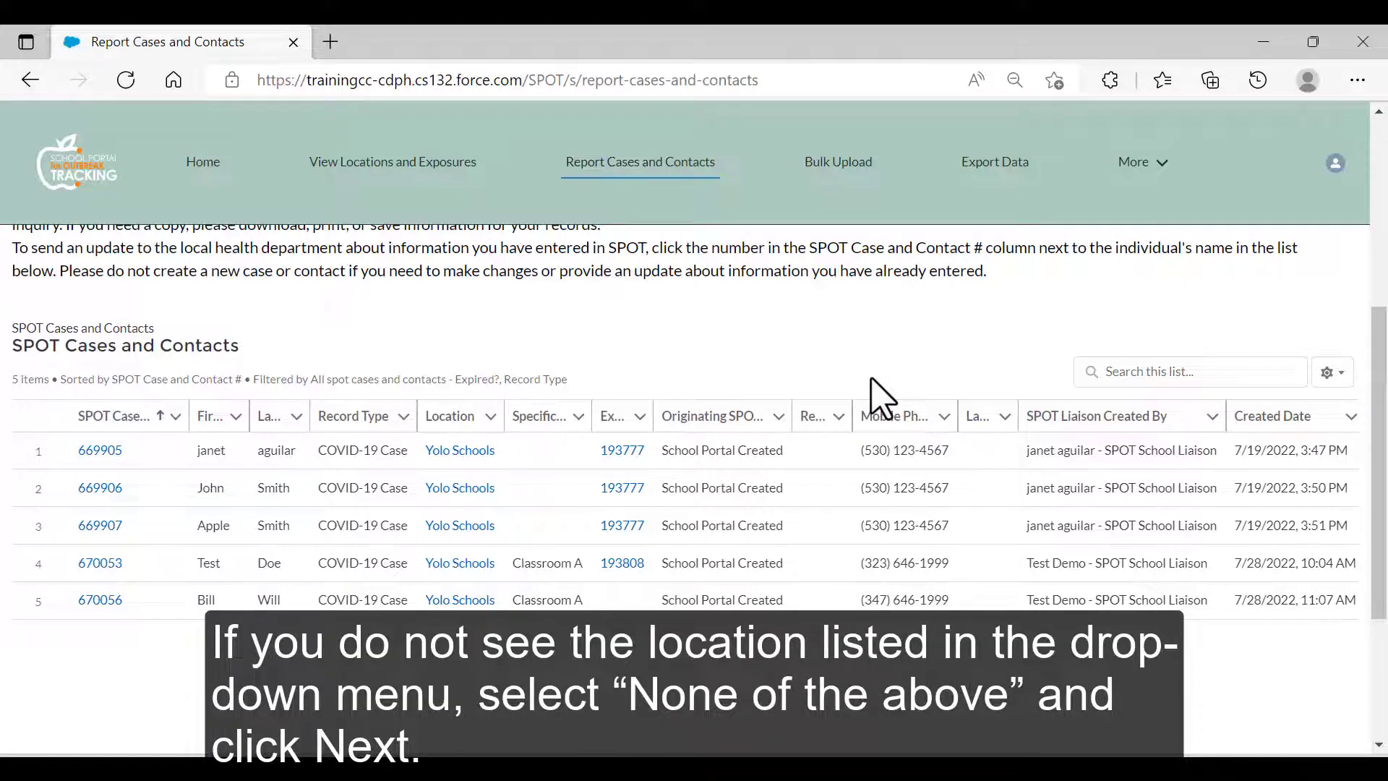
pyautogui.scroll(4, 875, 396)
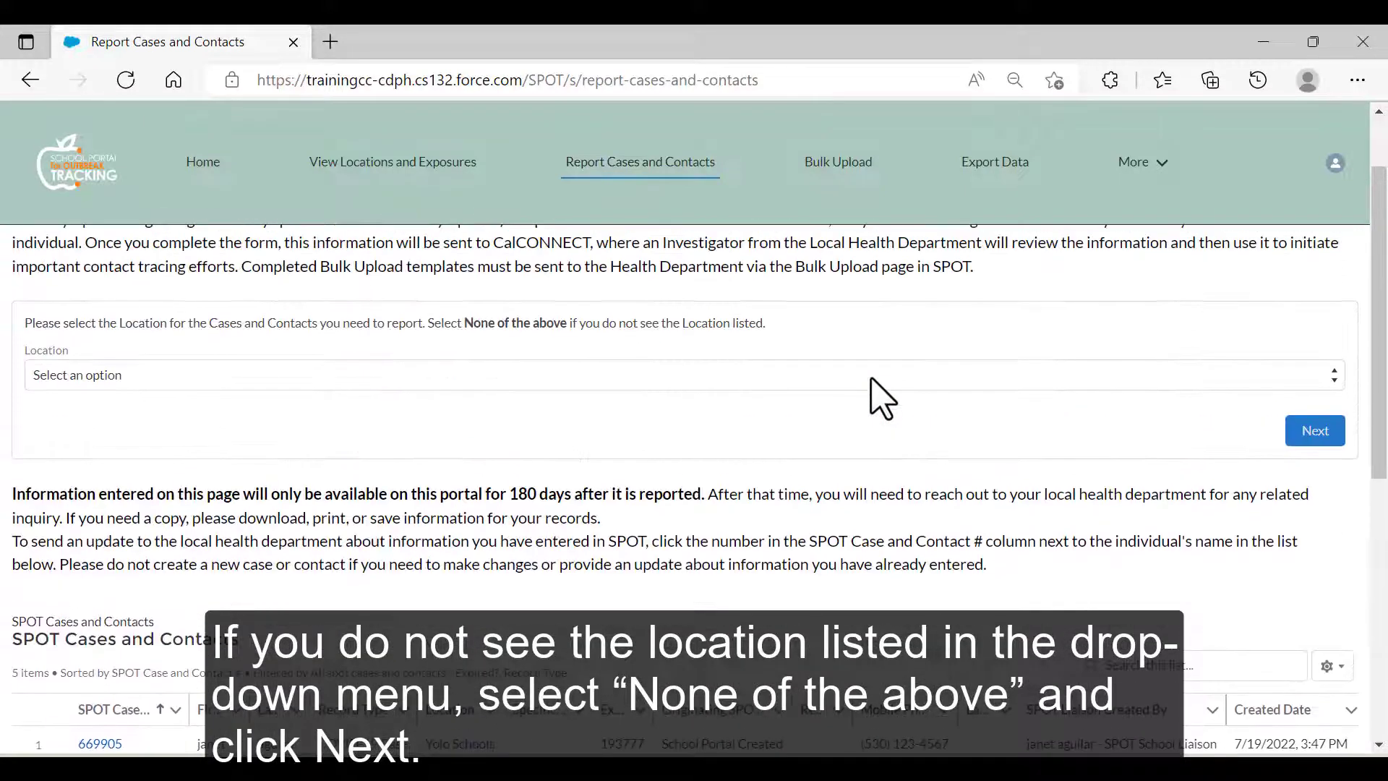
# Report for an unlisted location ('None of the above'), enter the positive case count, and choose to provide case information now.
pyautogui.click(1169, 377)
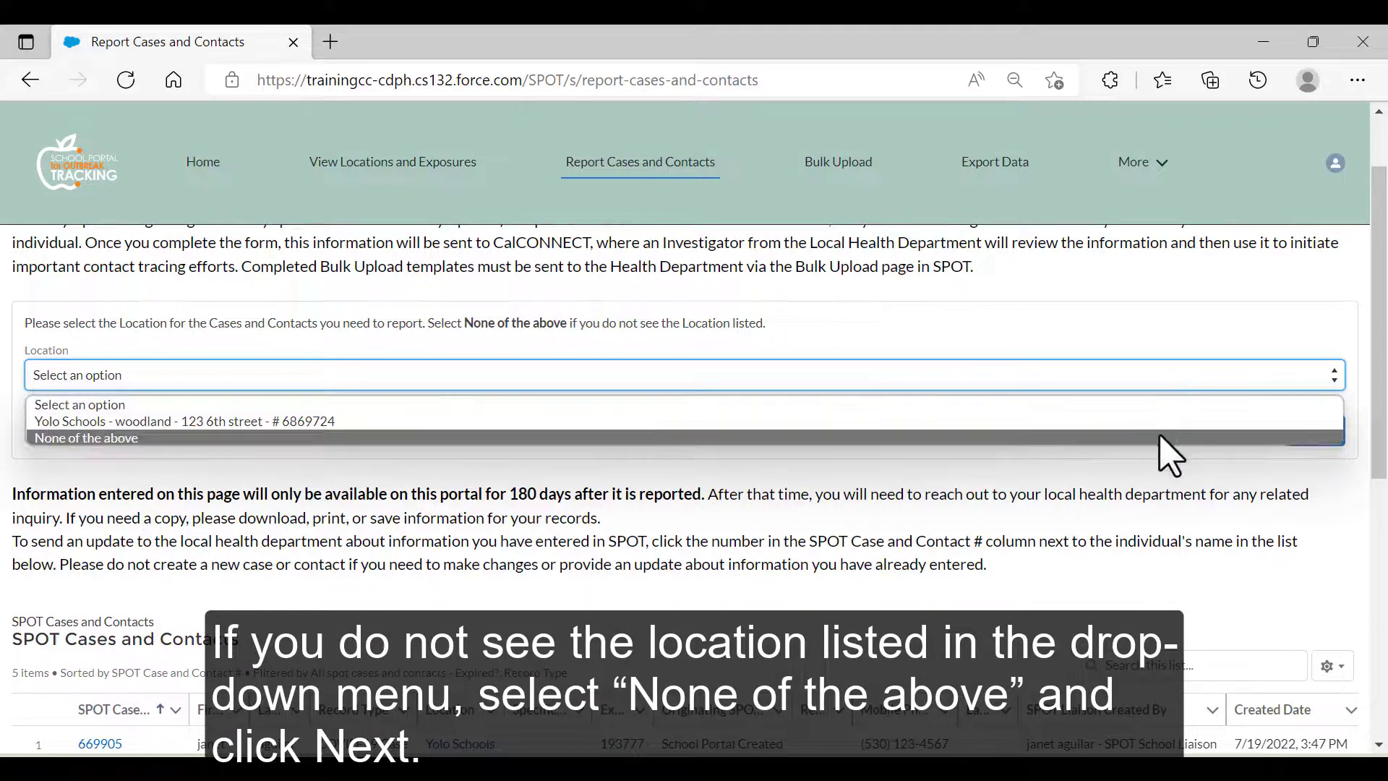
pyautogui.click(1158, 435)
pyautogui.click(1315, 432)
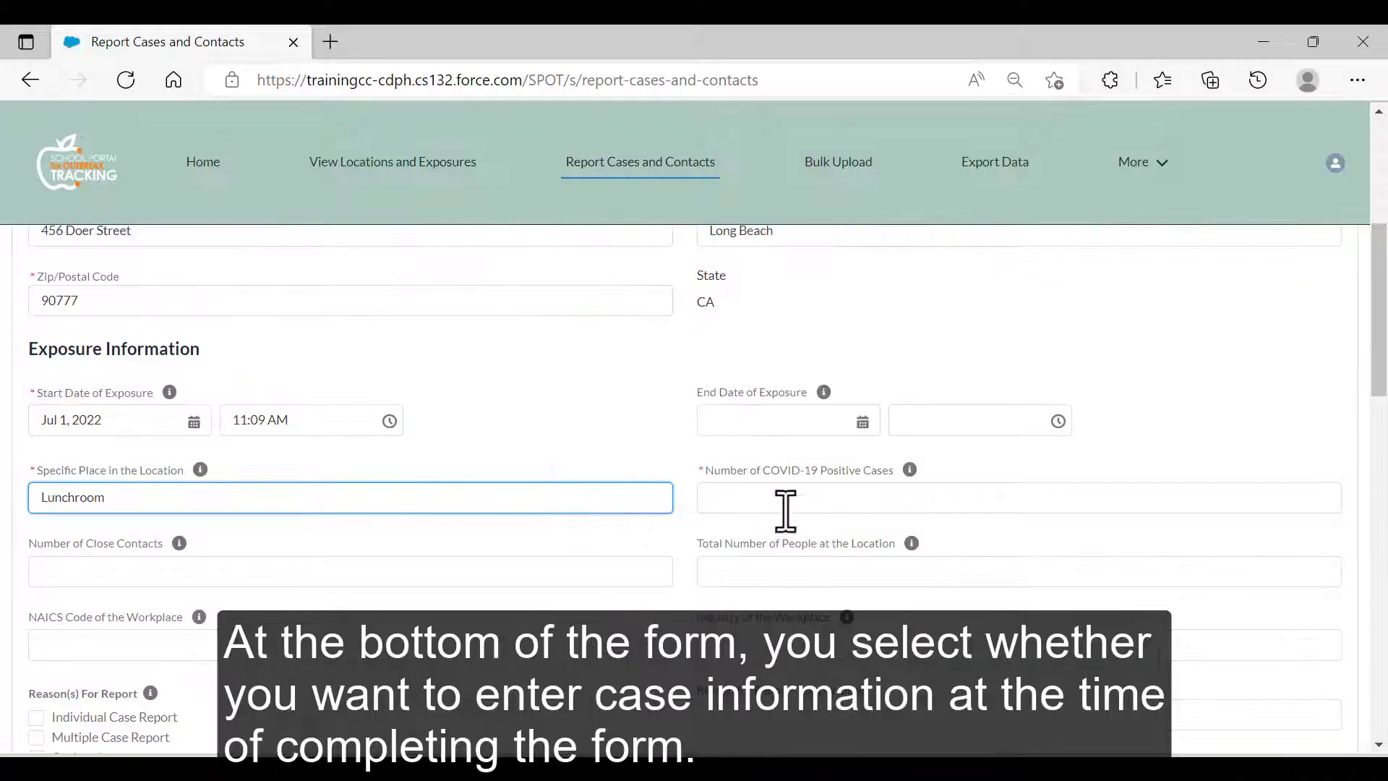
pyautogui.click(792, 498)
pyautogui.write('10')
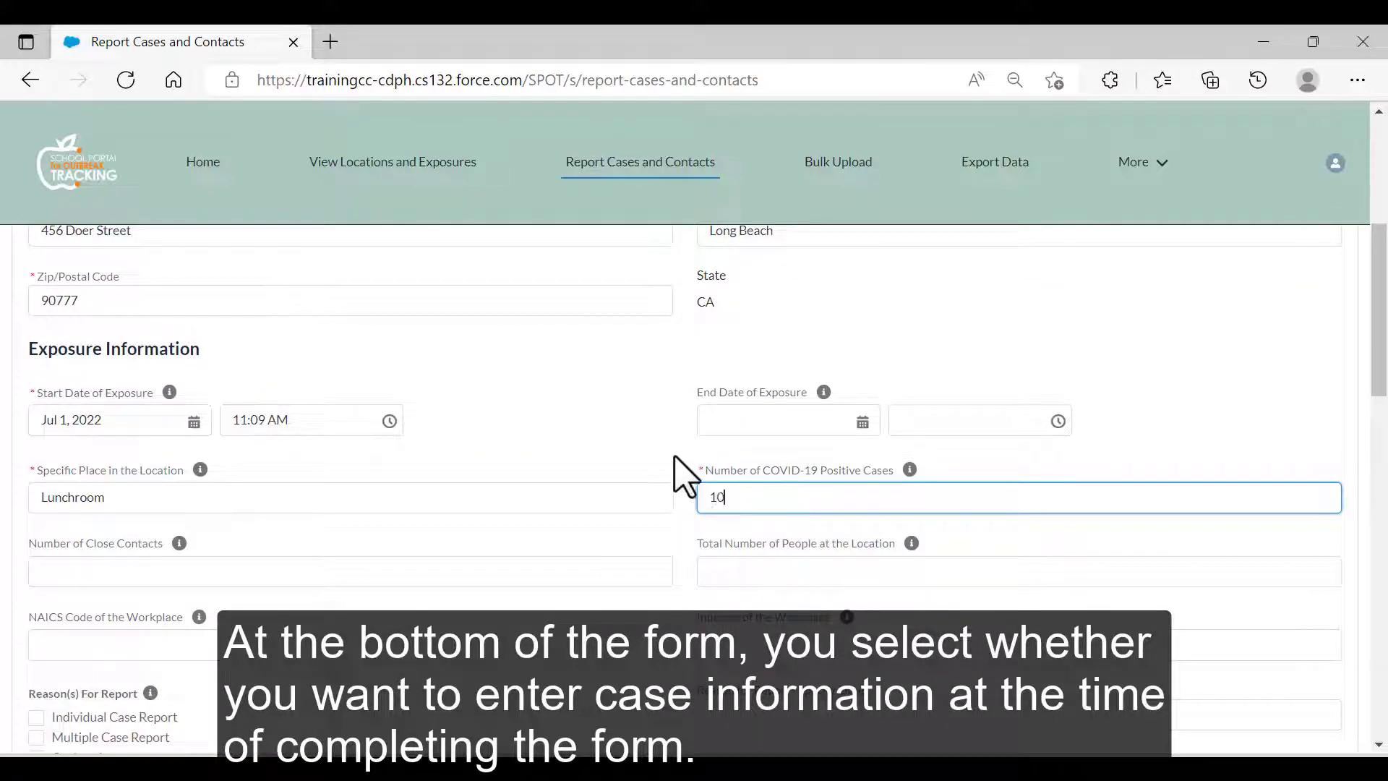
pyautogui.scroll(-4, 636, 445)
pyautogui.scroll(-4, 636, 445)
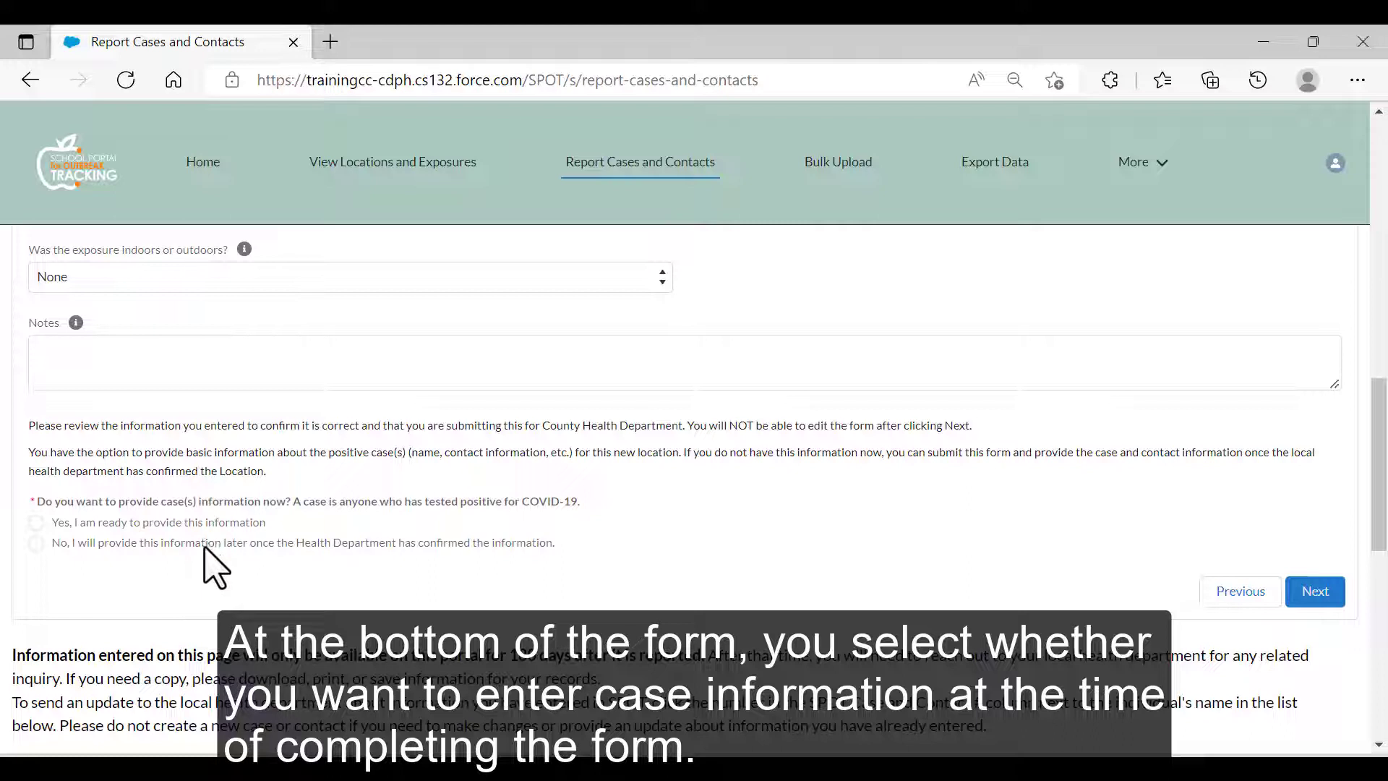
pyautogui.click(36, 522)
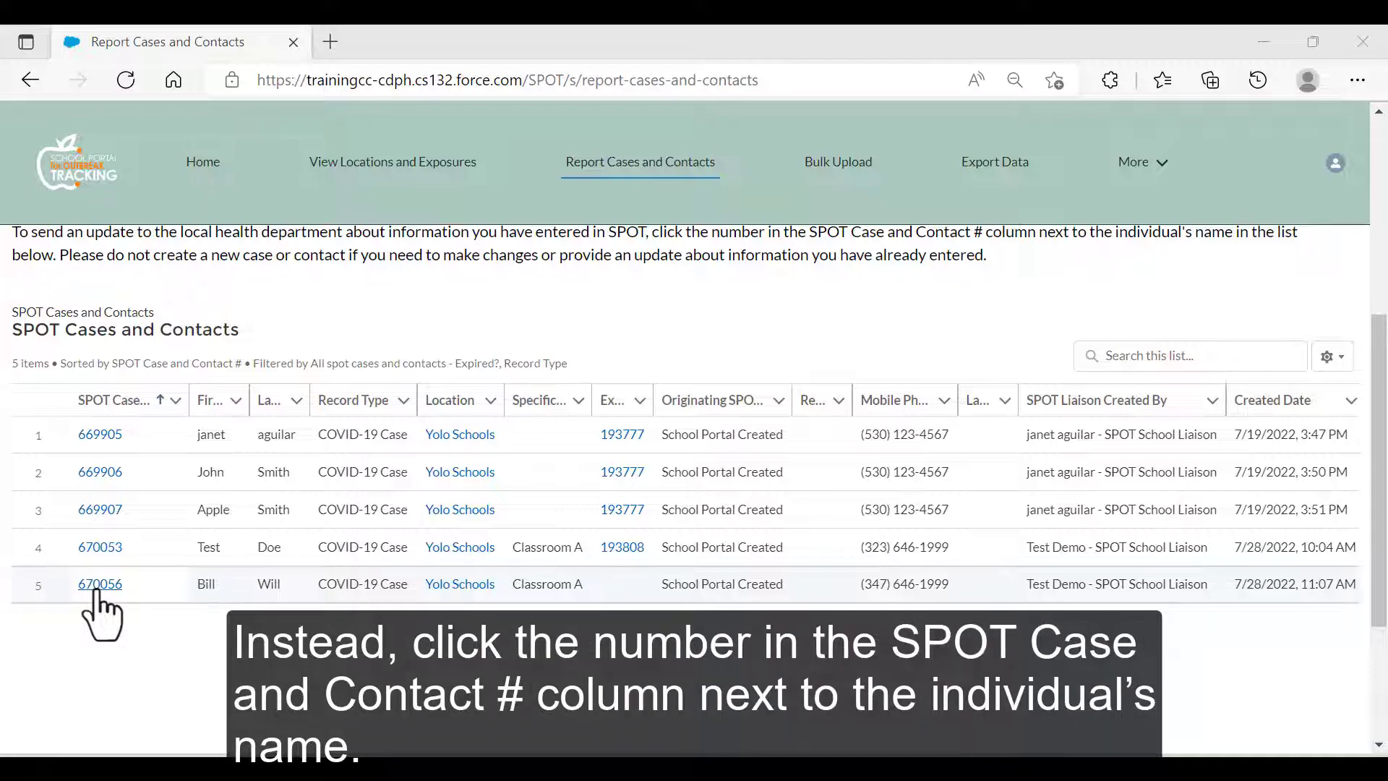
pyautogui.click(97, 585)
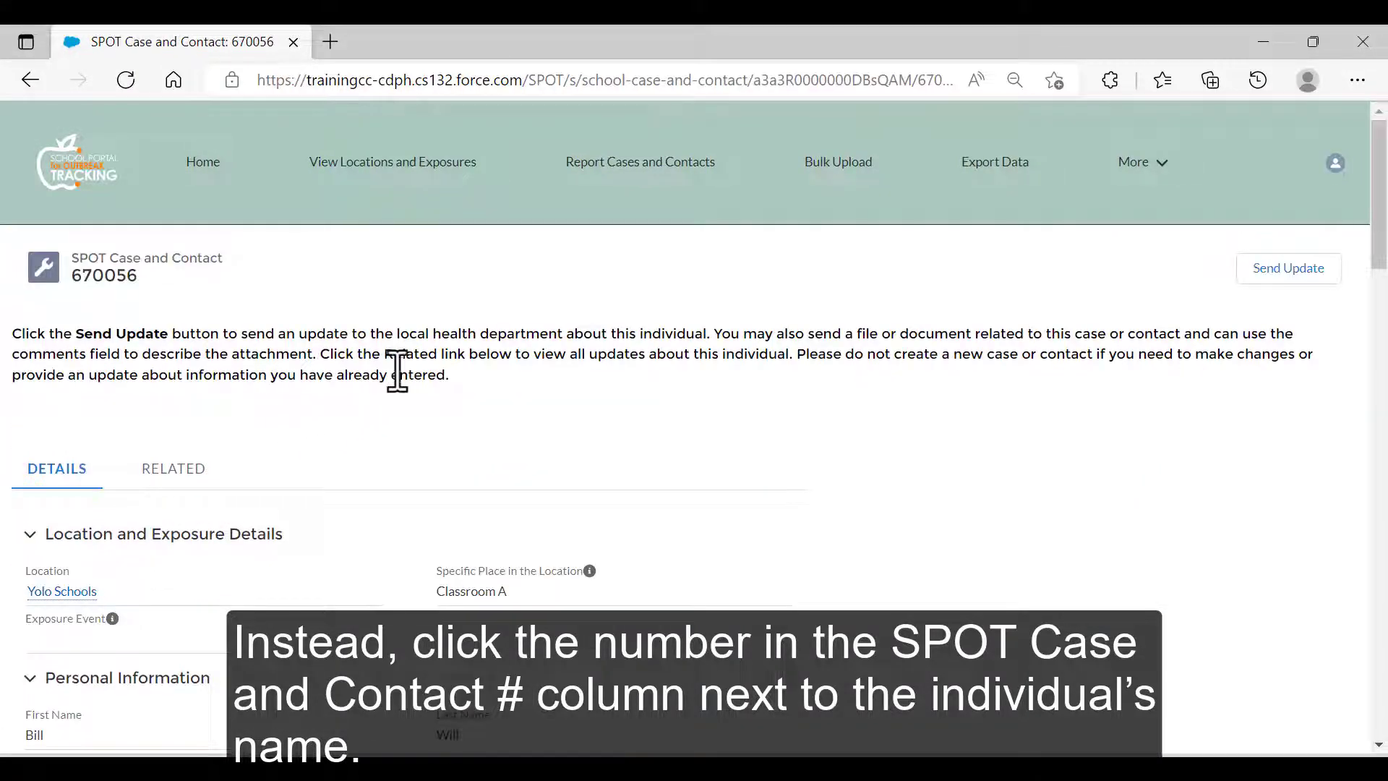
pyautogui.click(1267, 272)
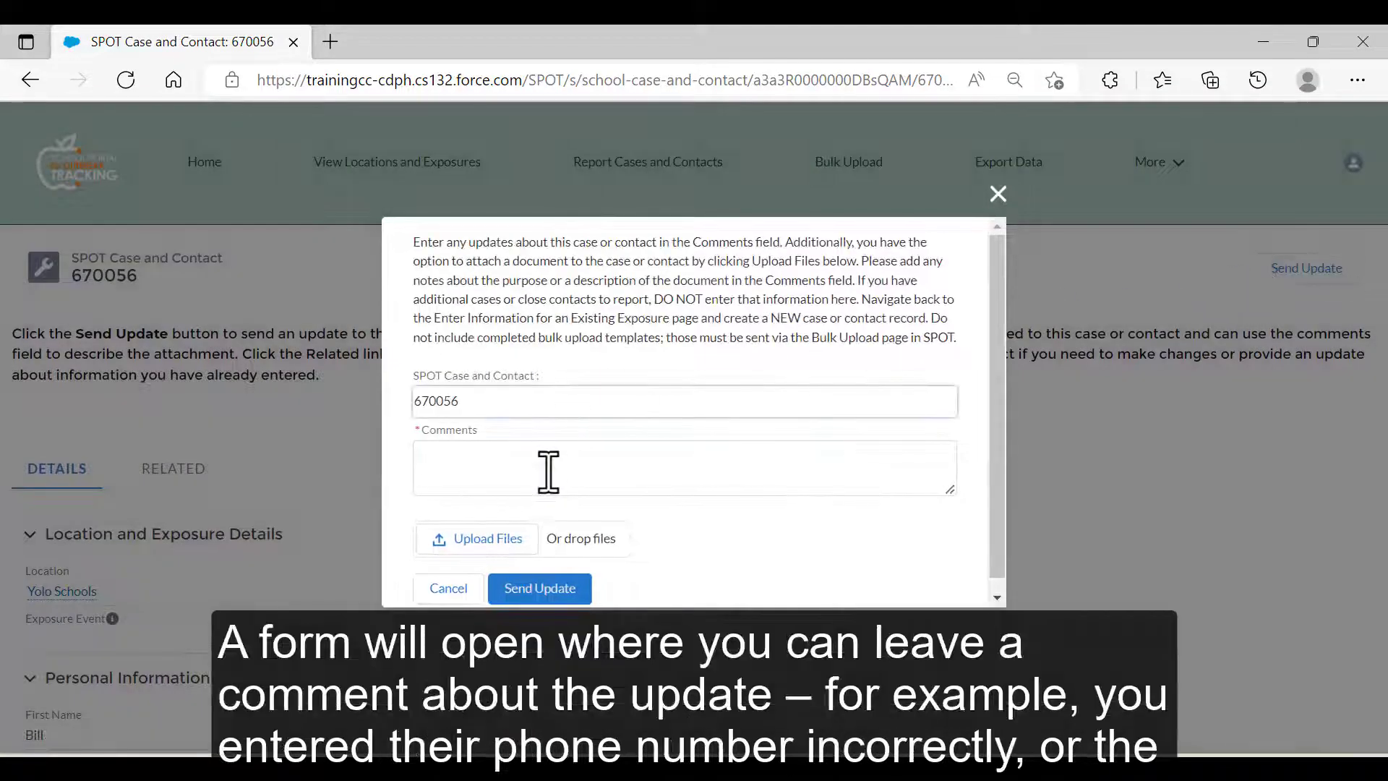
pyautogui.click(551, 466)
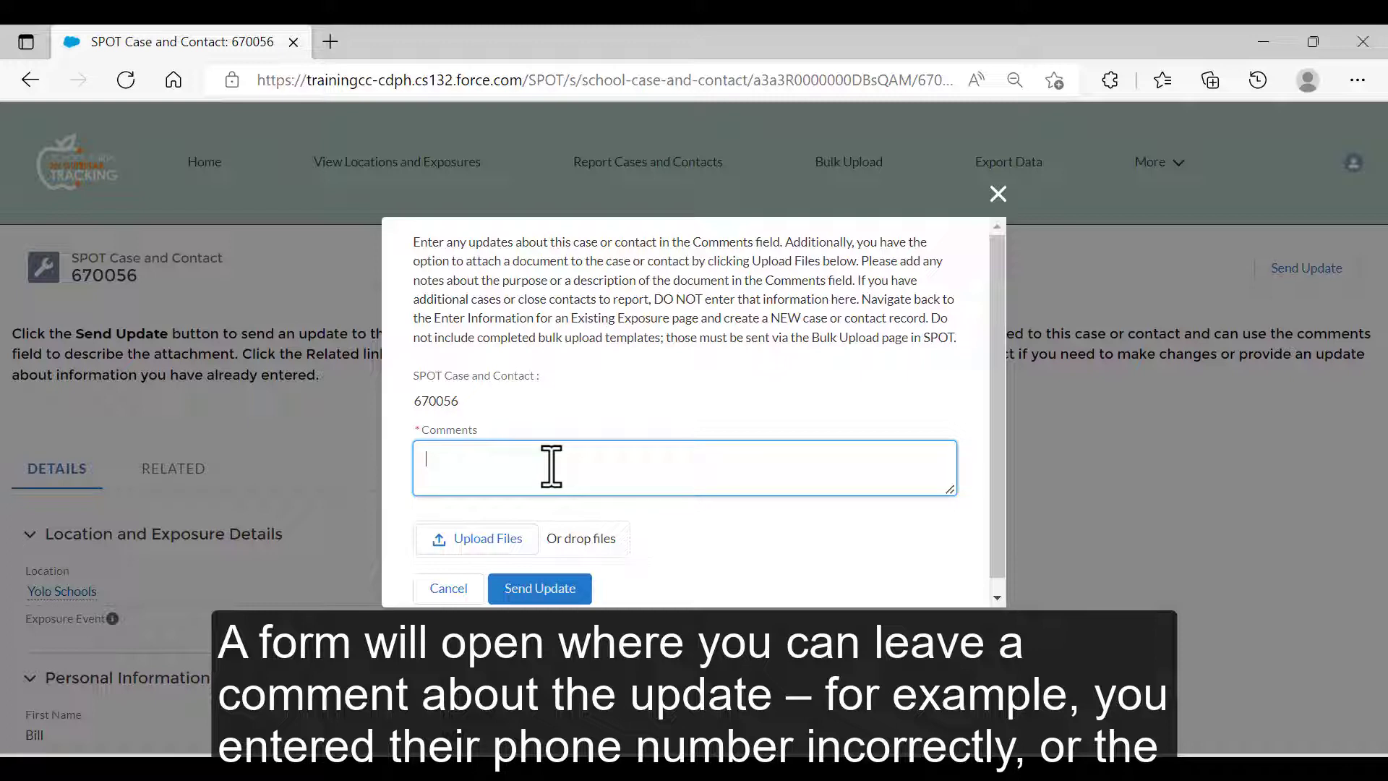
pyautogui.write('The')
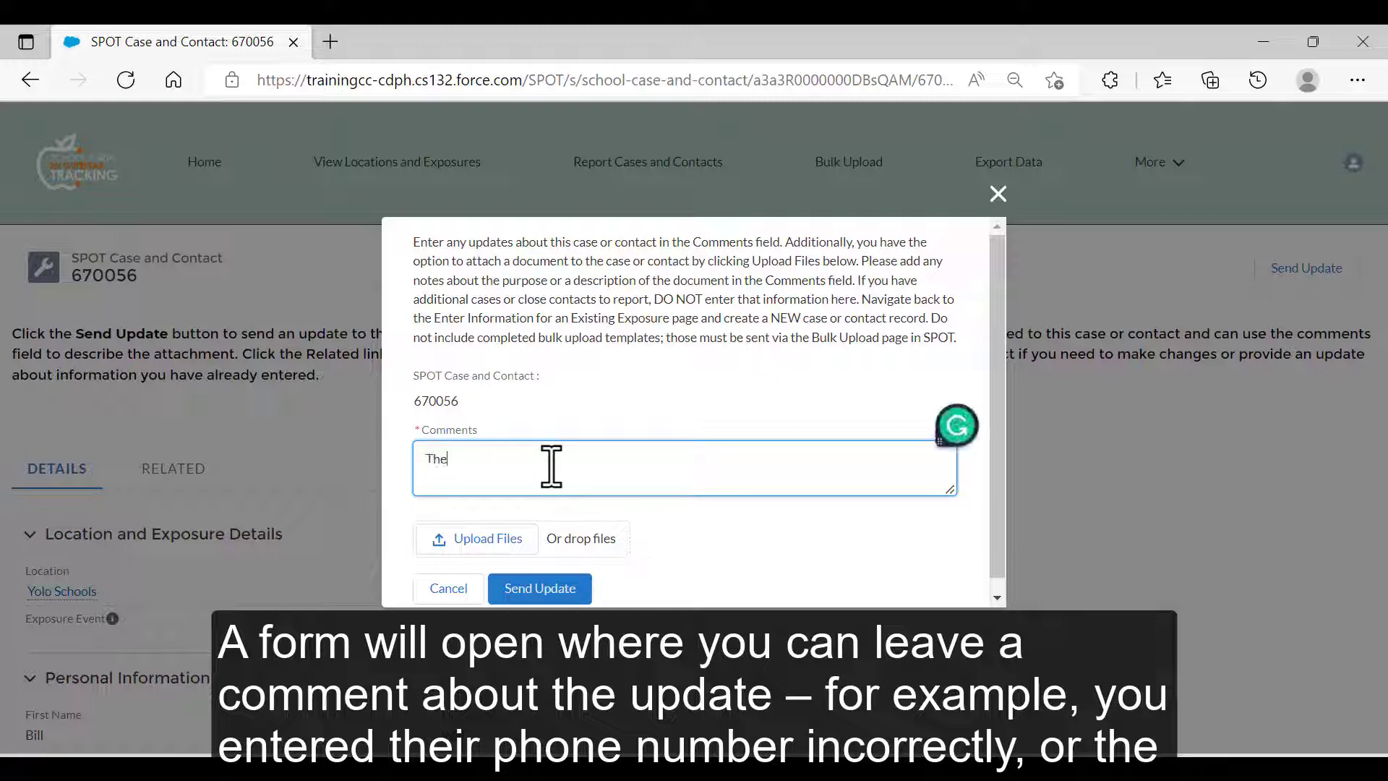
pyautogui.write(' new hom')
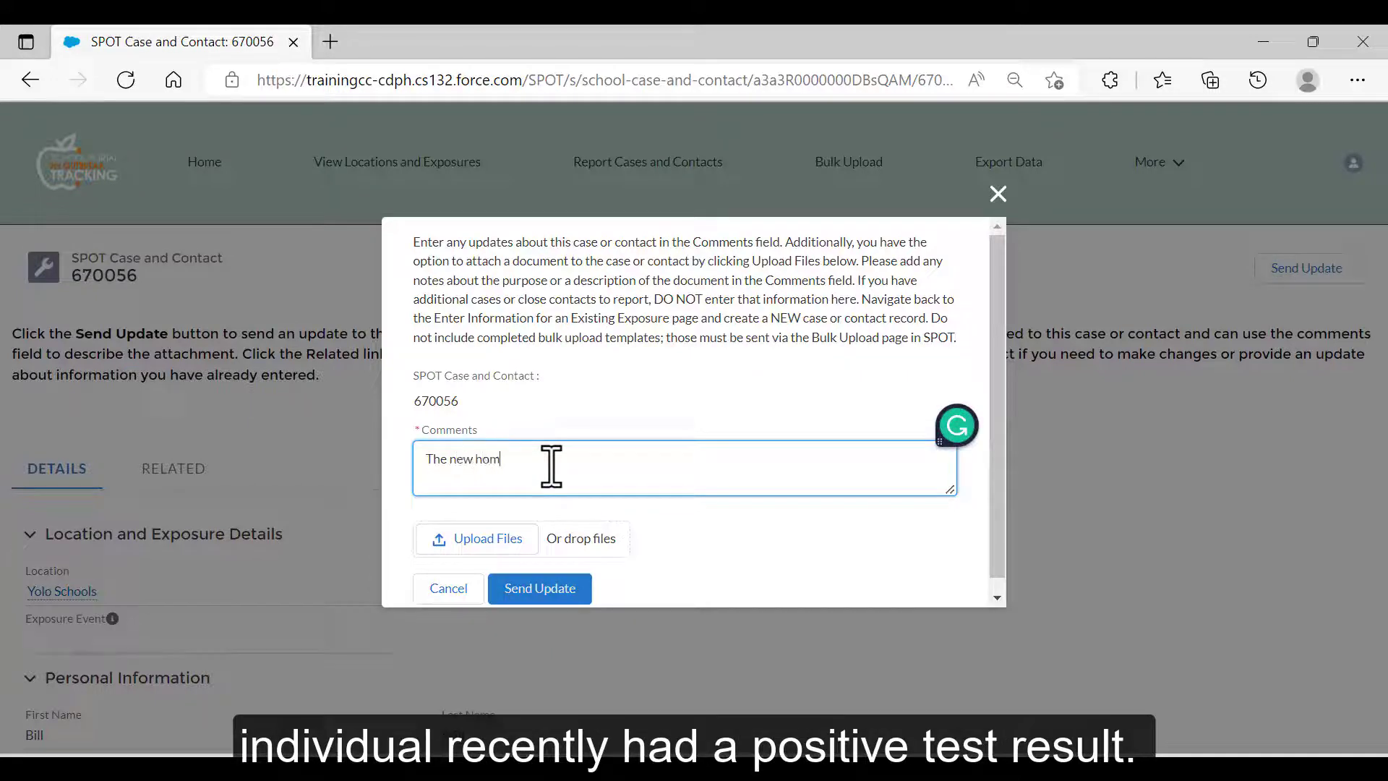
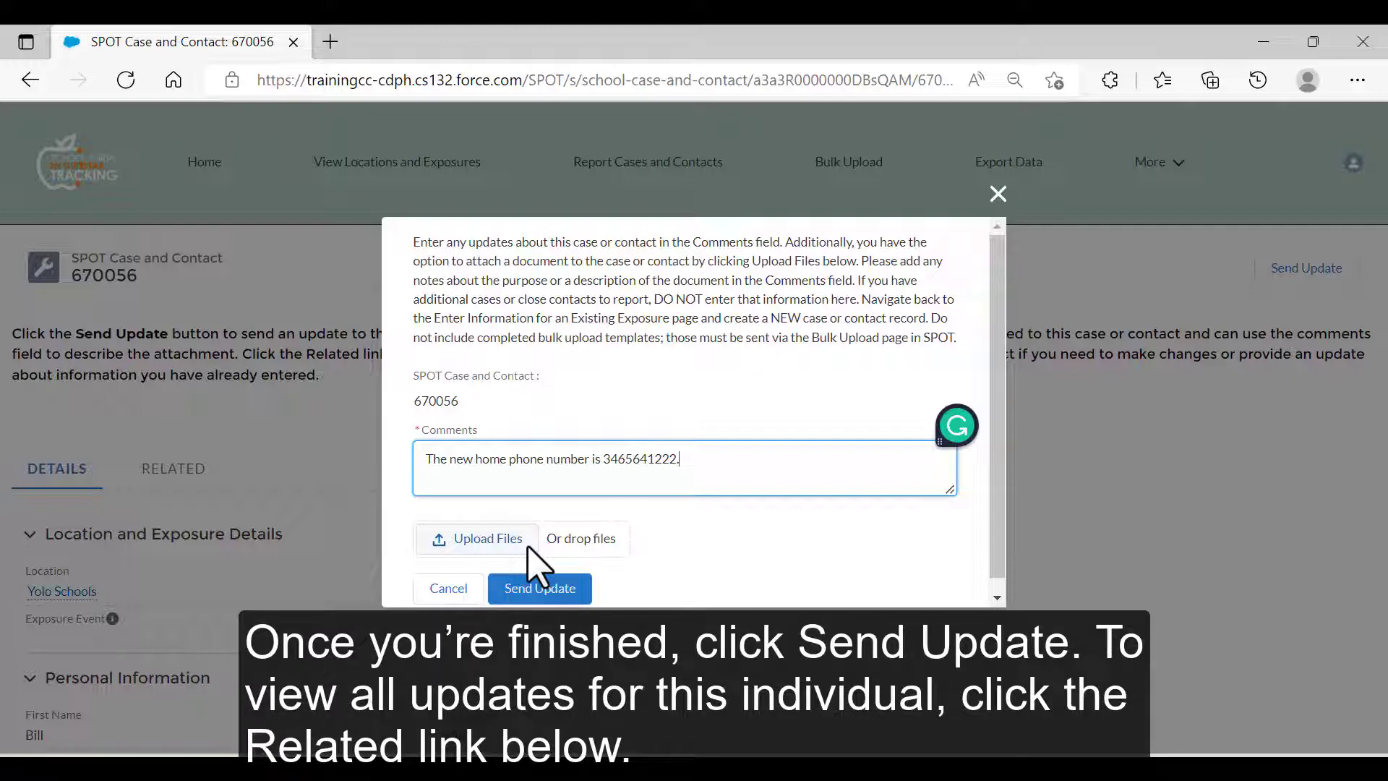
pyautogui.click(527, 547)
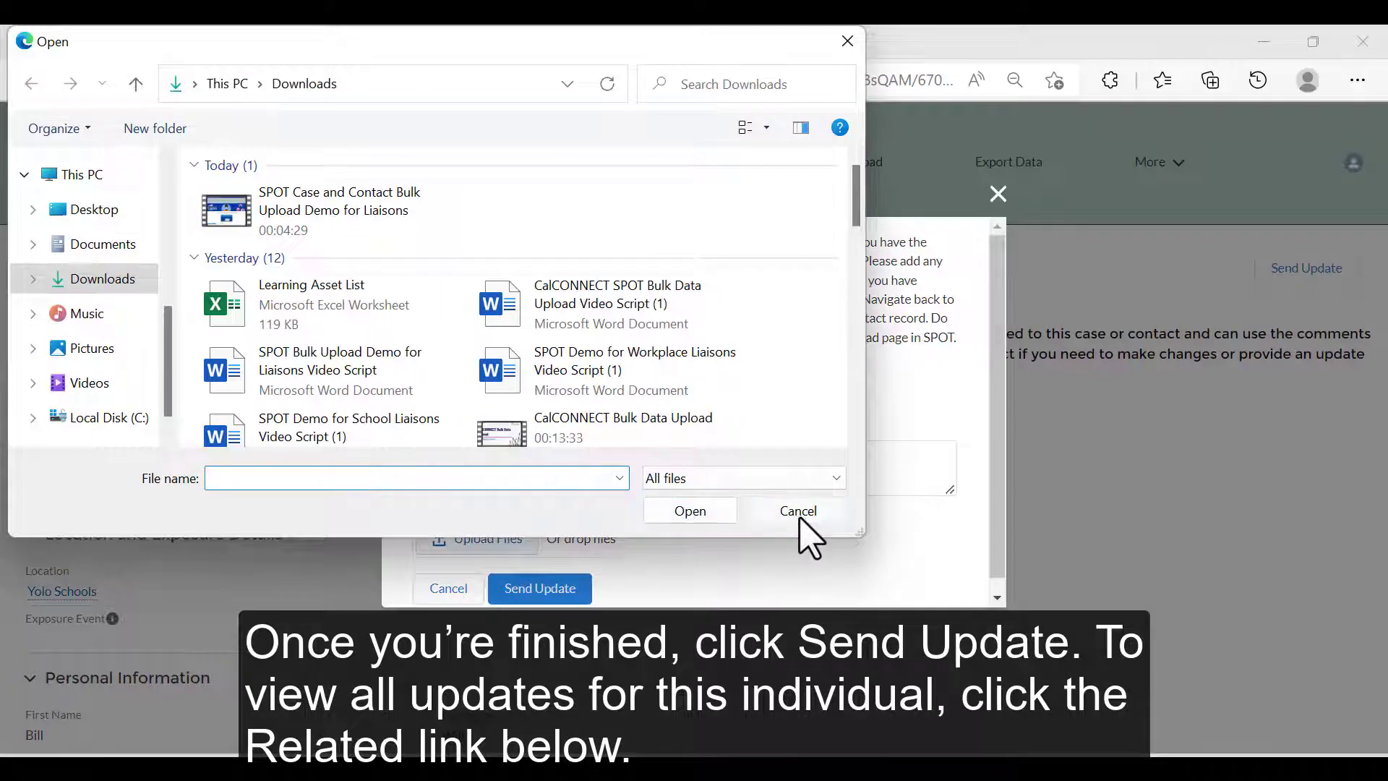
pyautogui.click(798, 513)
pyautogui.click(567, 591)
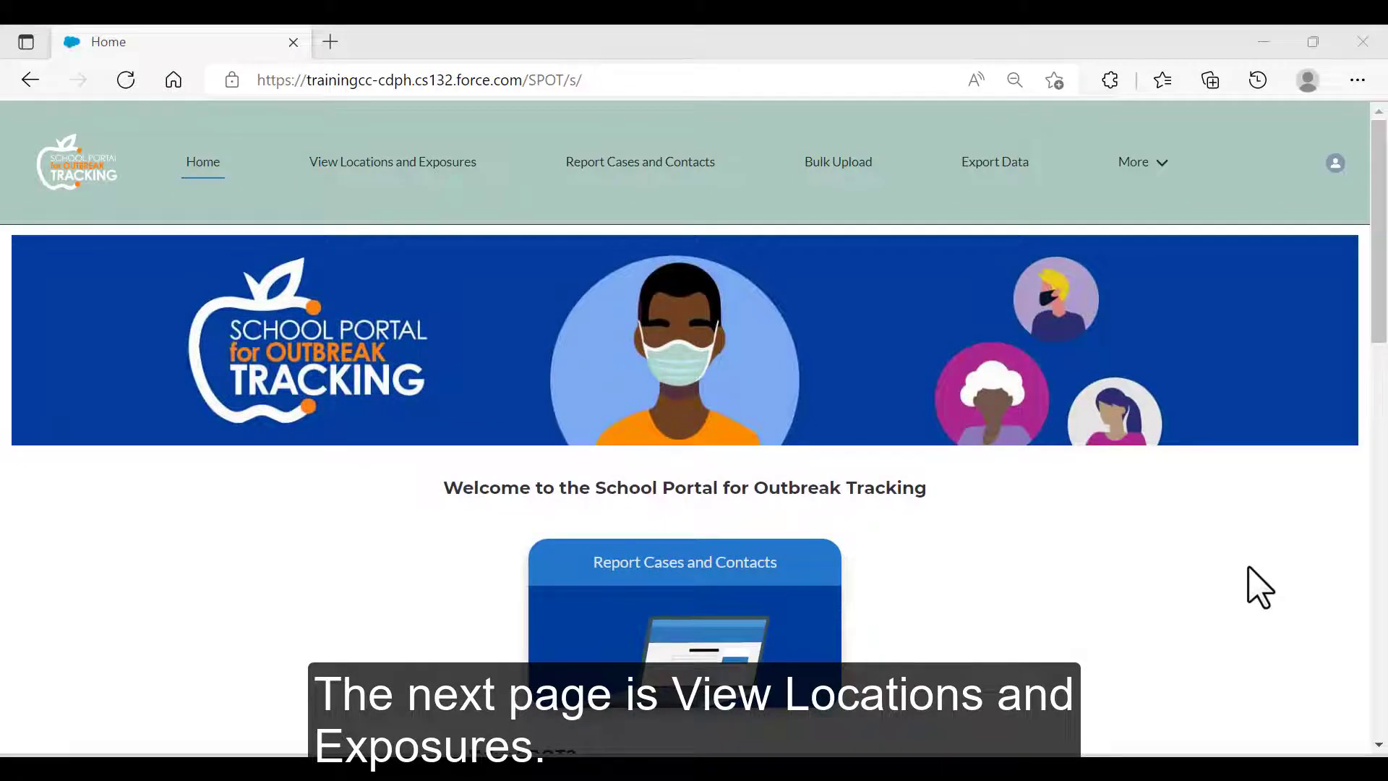
# Scroll down the Home page and go to View Locations and Exposures.
pyautogui.scroll(-4, 1135, 536)
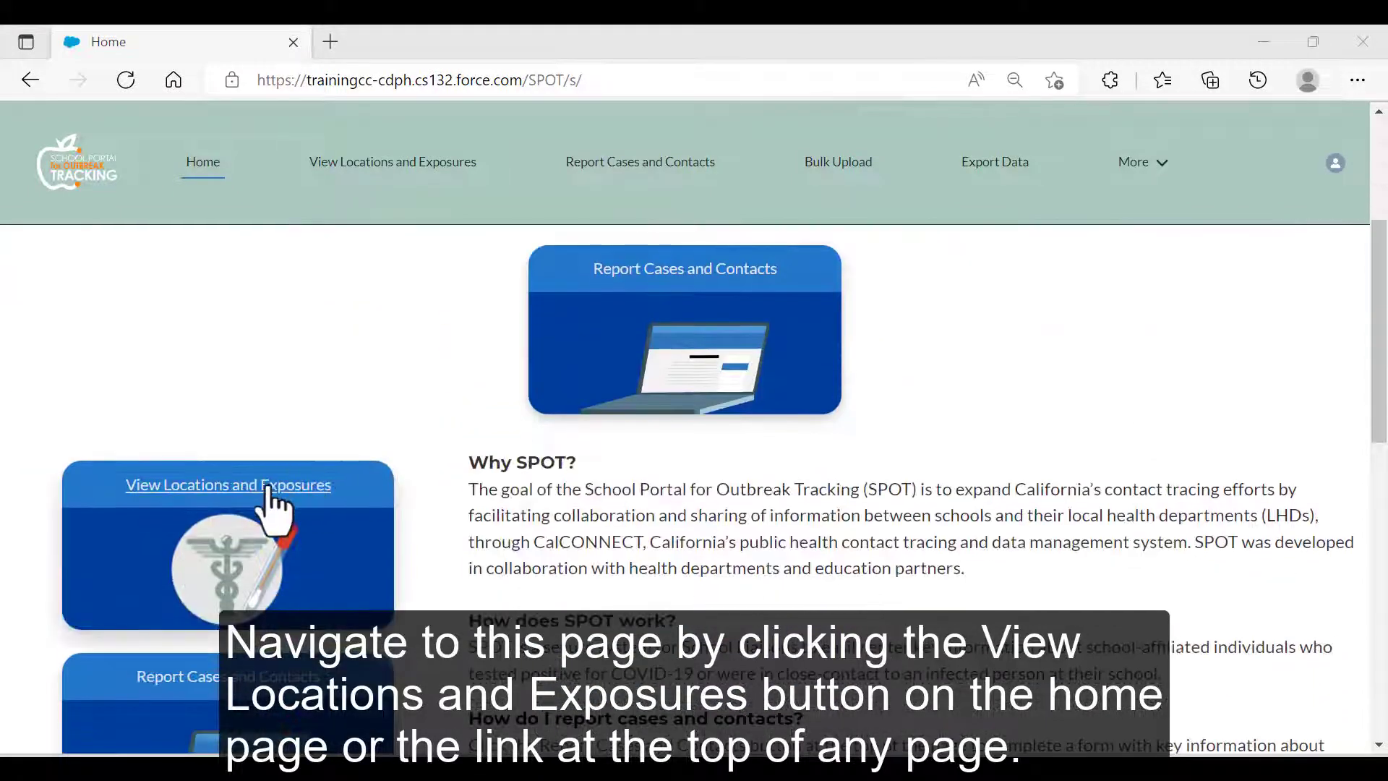
pyautogui.click(273, 498)
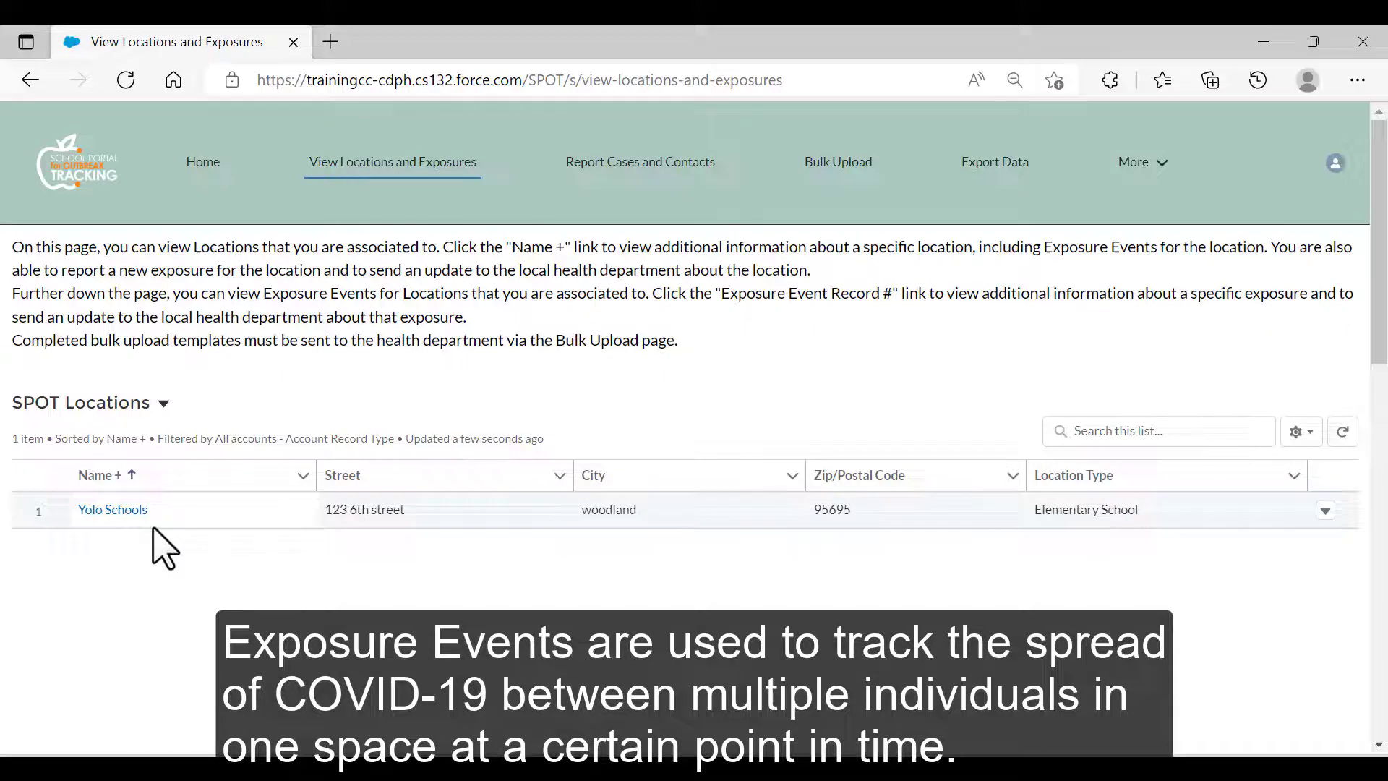
# Open the Yolo Schools location and start a new exposure report for it.
pyautogui.click(108, 513)
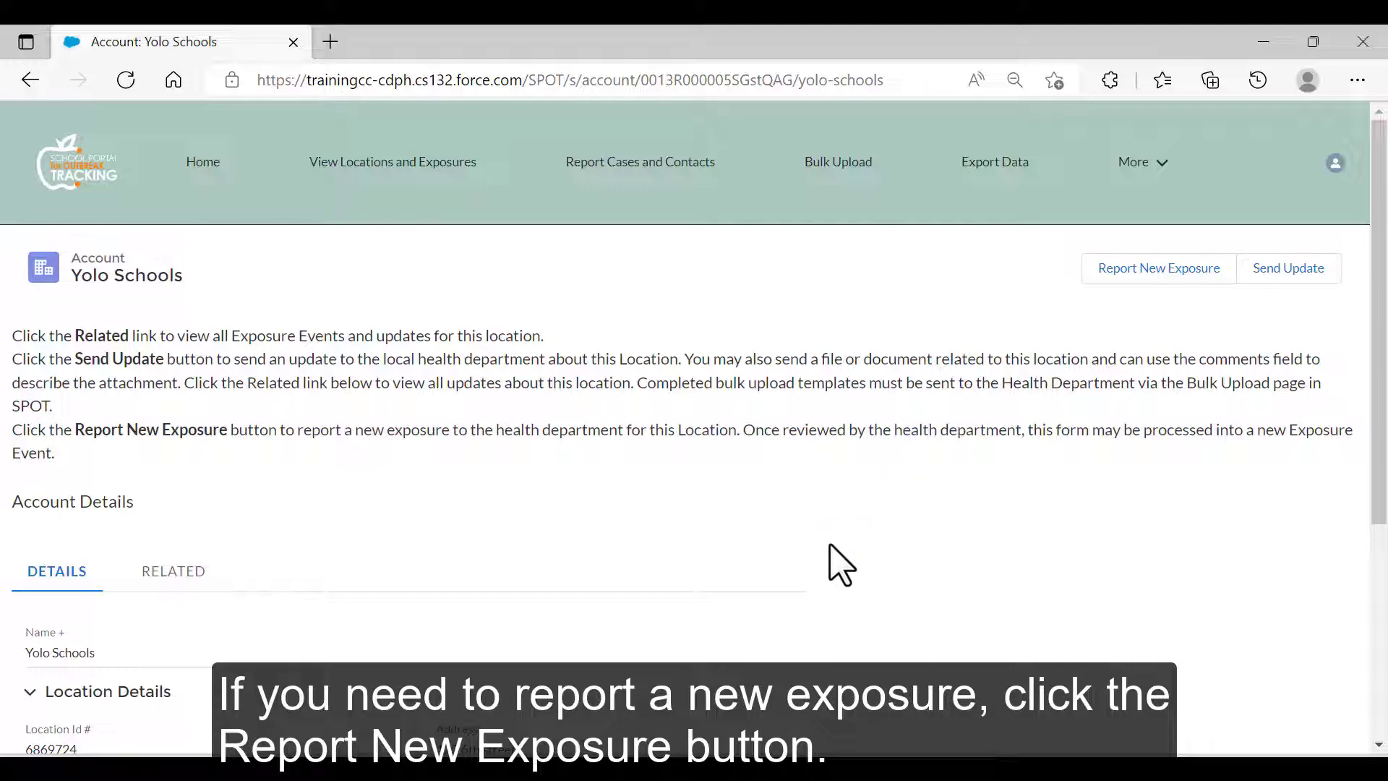
pyautogui.click(1151, 278)
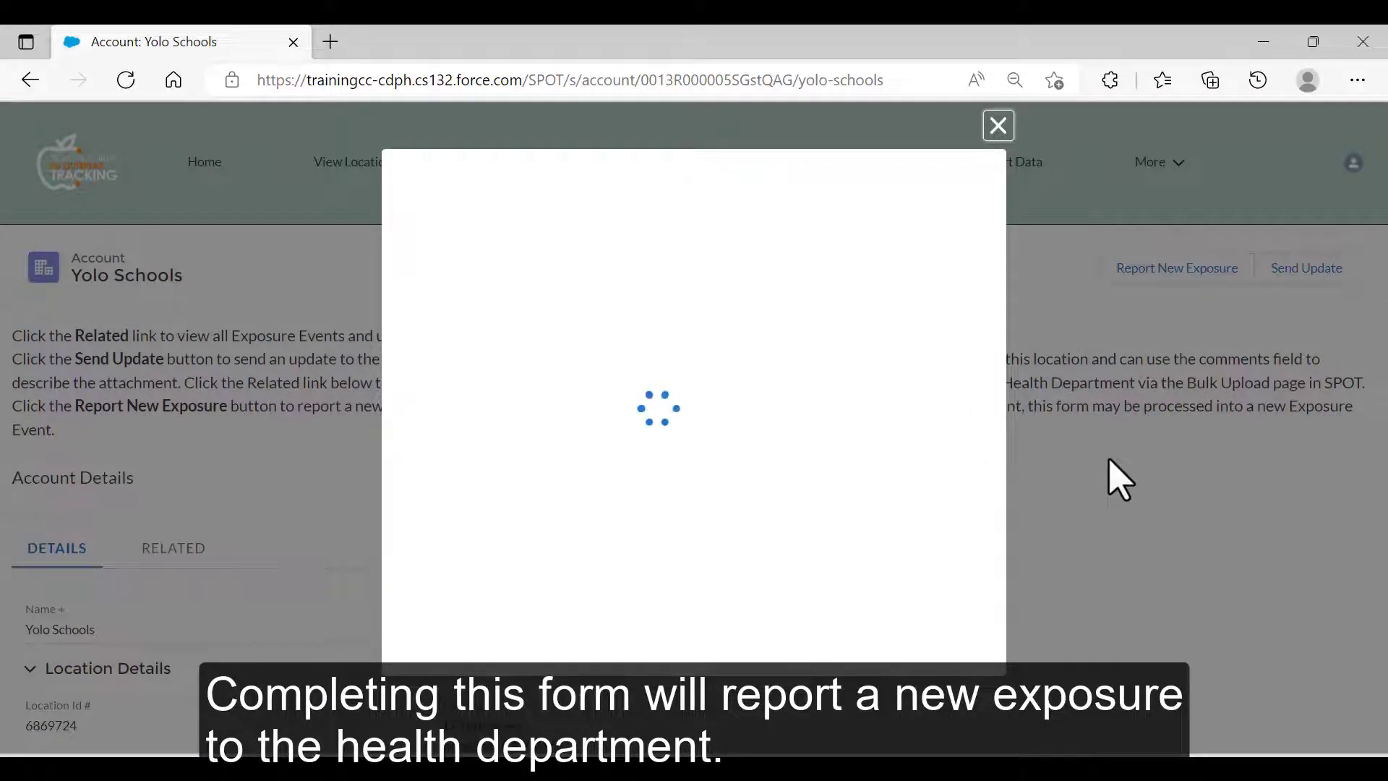
# Set the exposure start date to July 1, 2022, place Lunchroom, and 20 positive cases.
pyautogui.click(529, 417)
pyautogui.click(642, 562)
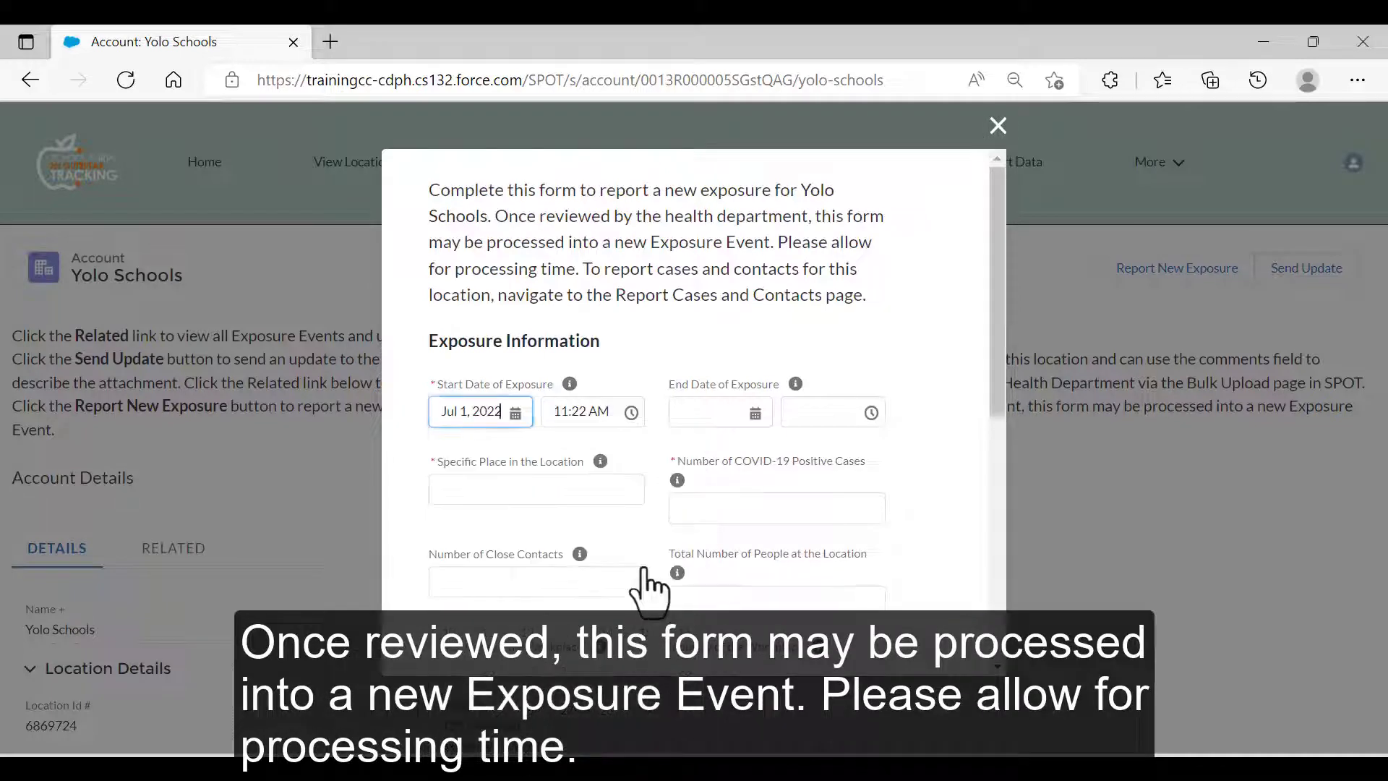
pyautogui.click(607, 486)
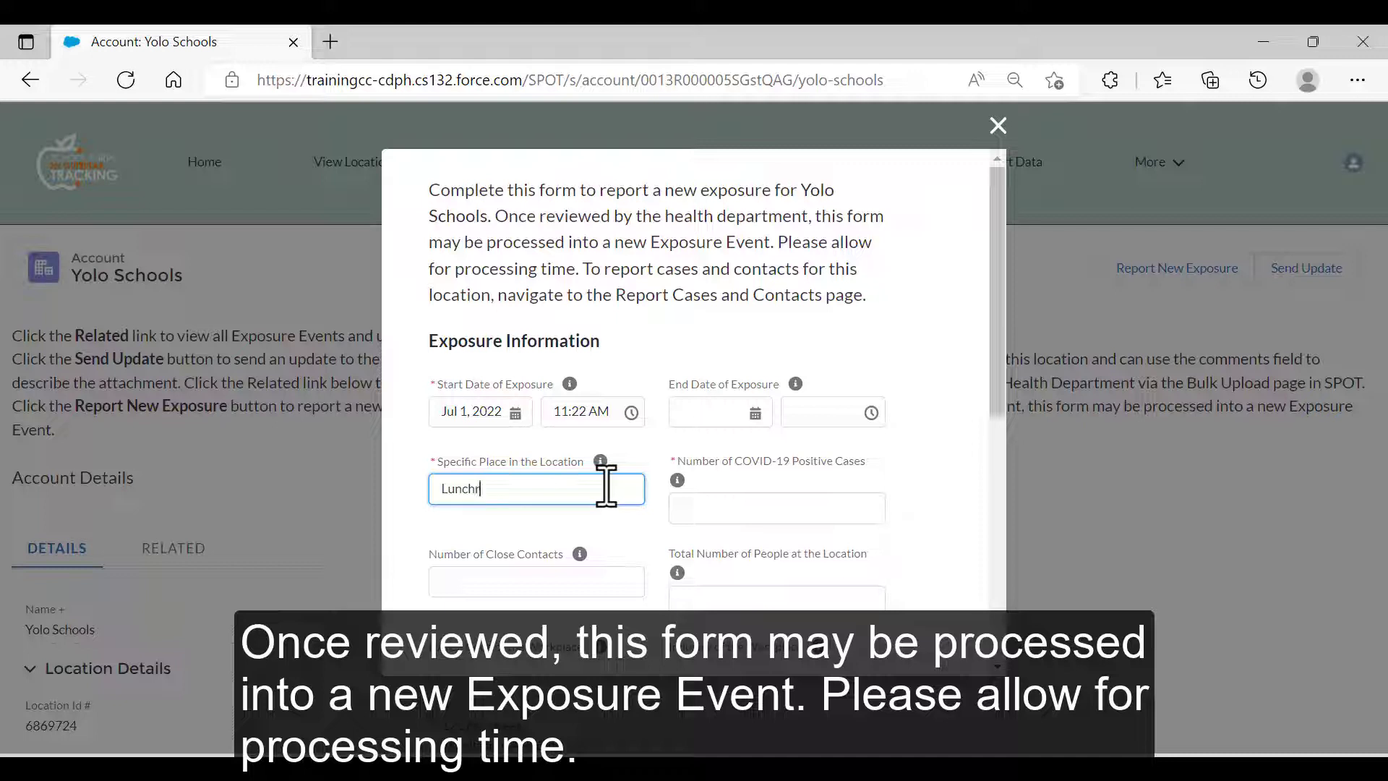
pyautogui.click(705, 510)
pyautogui.write('20')
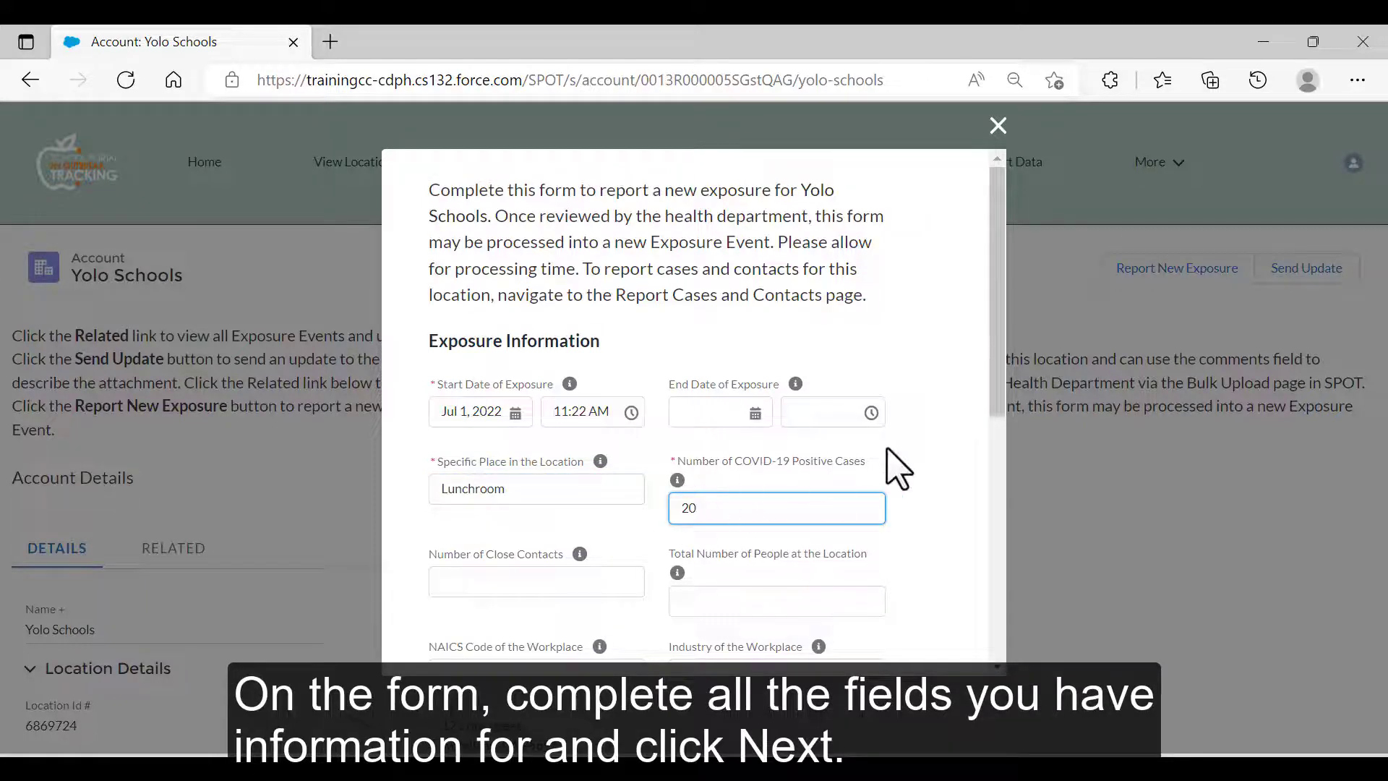
# Mark Outbreak as the reason for report and submit the exposure.
pyautogui.scroll(-3, 890, 462)
pyautogui.scroll(-4, 896, 469)
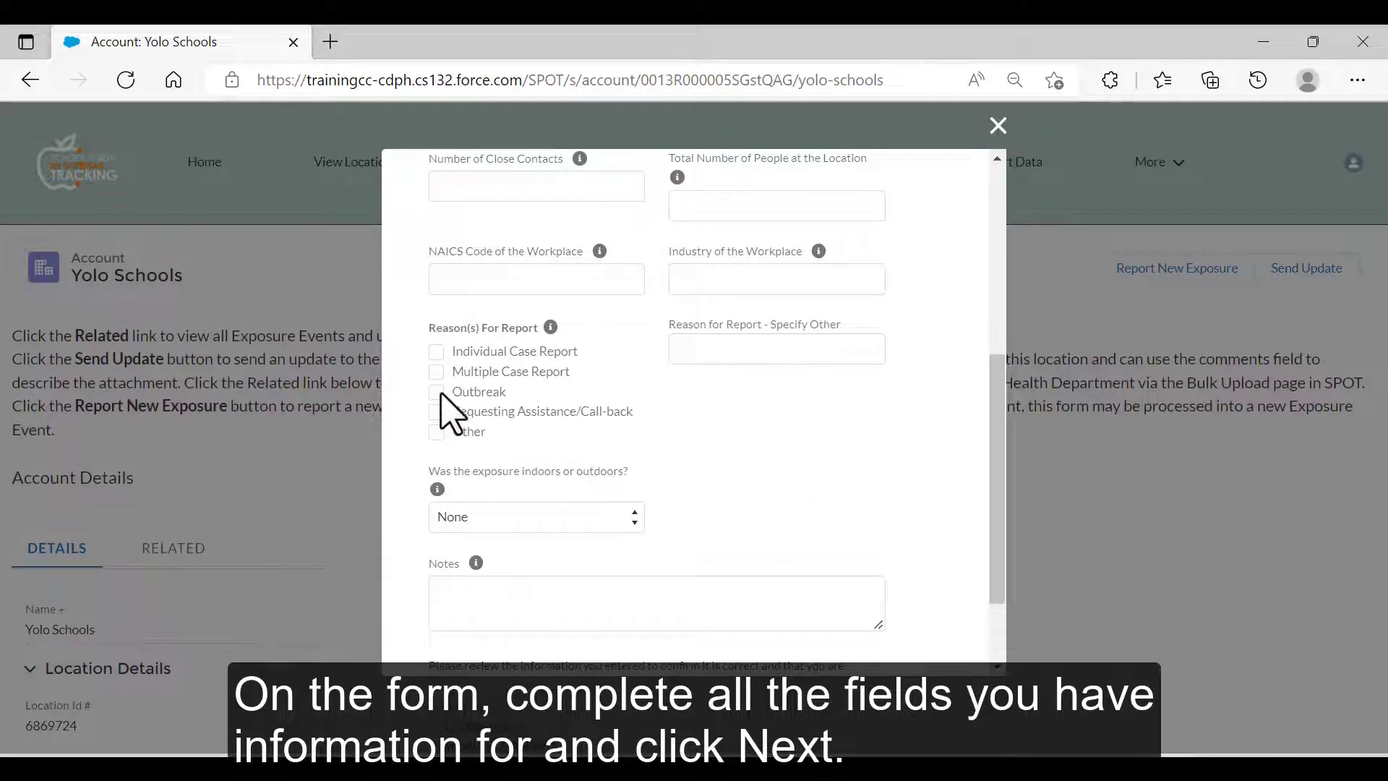
pyautogui.click(437, 392)
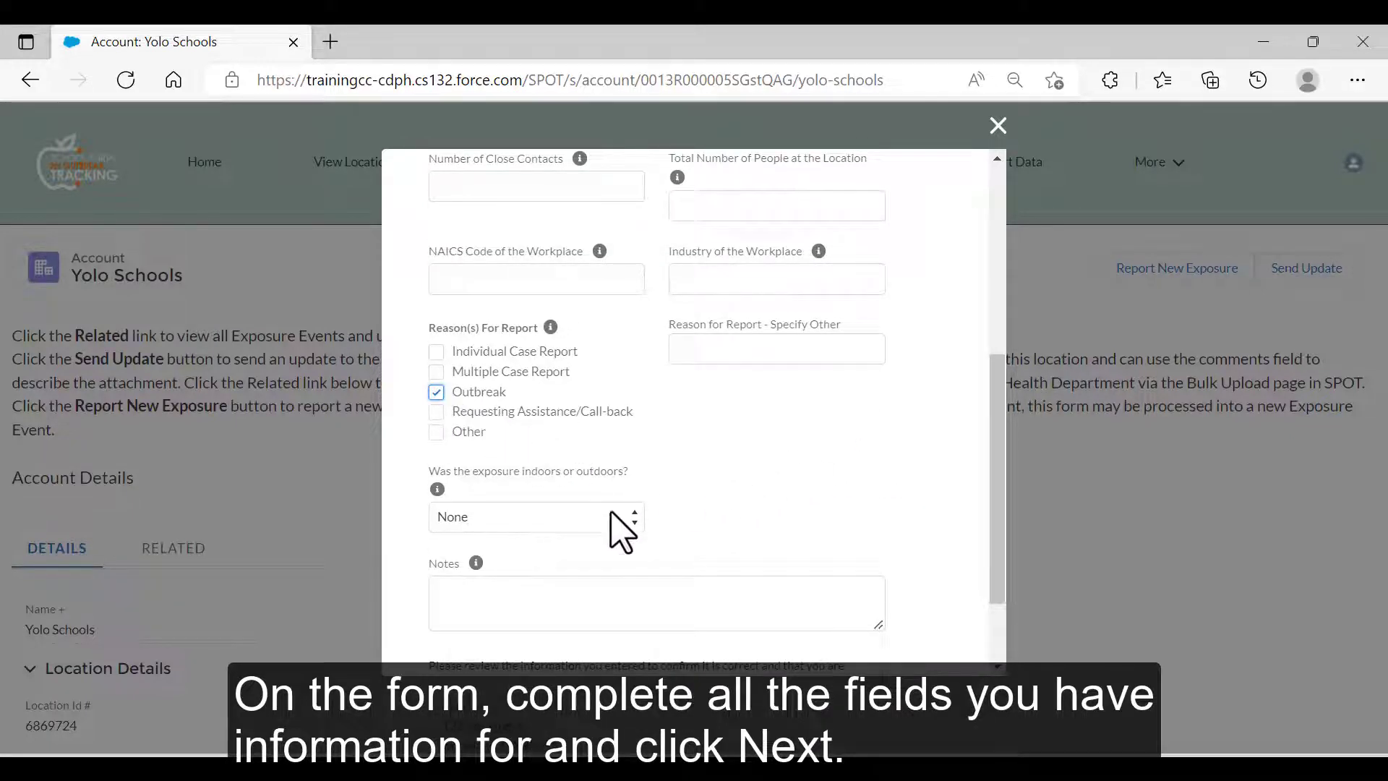
pyautogui.scroll(-2, 900, 506)
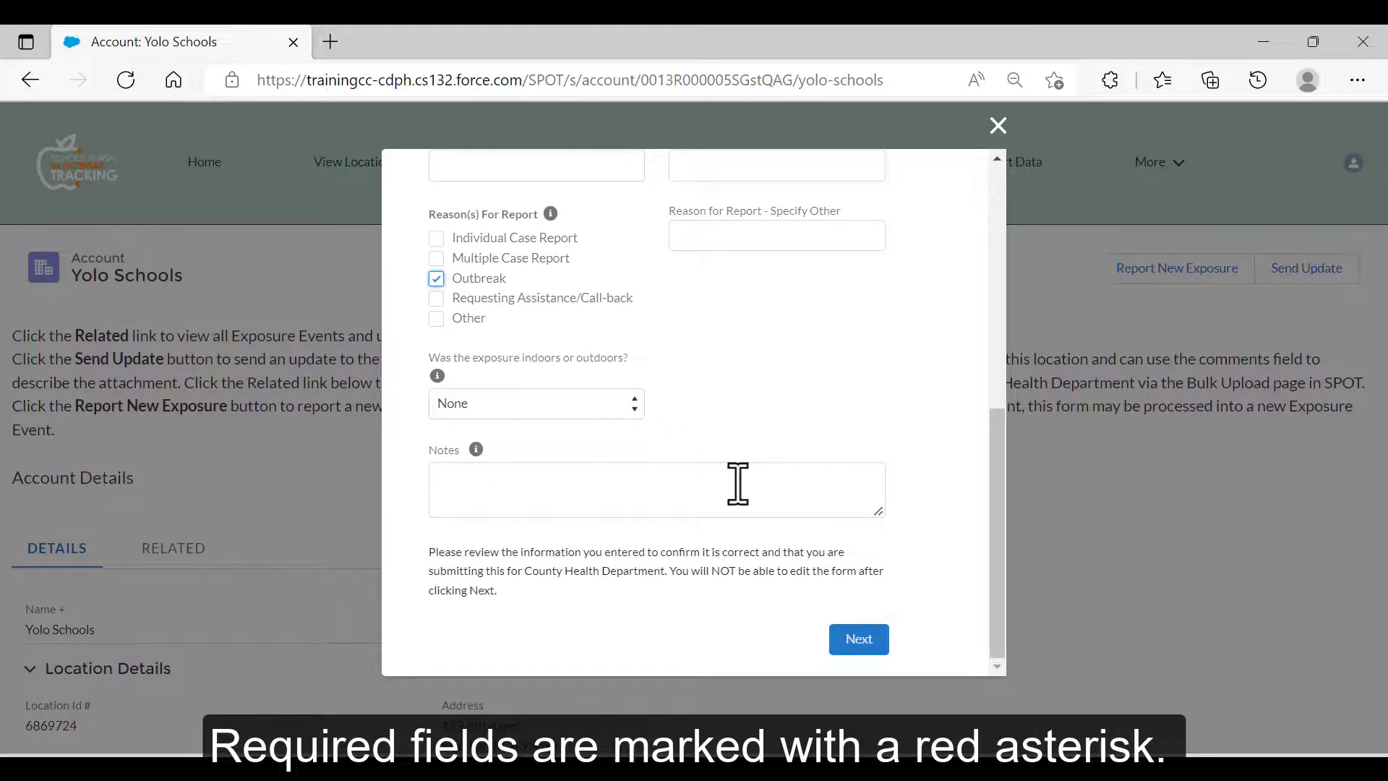
pyautogui.click(850, 643)
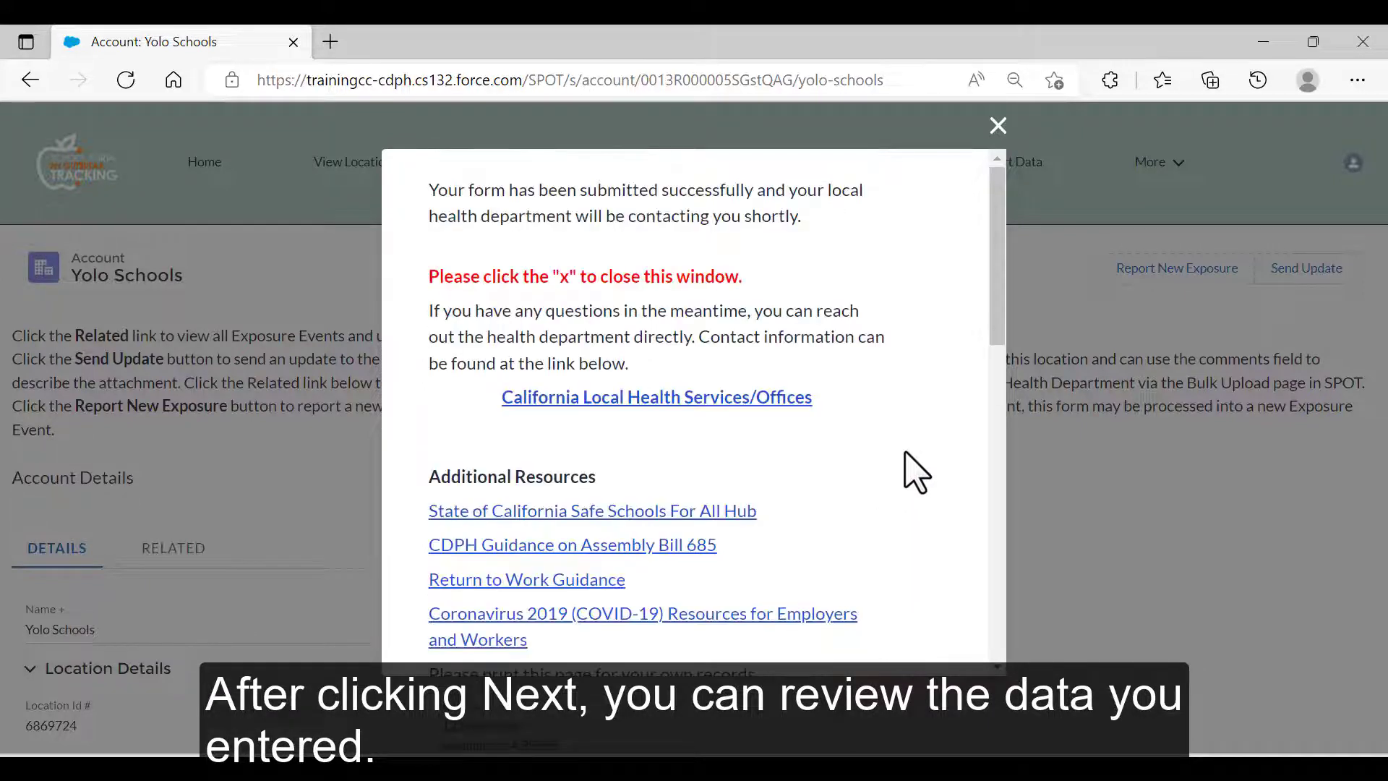
# Review the entered exposure data in the confirmation and close it.
pyautogui.moveTo(993, 279); pyautogui.dragTo(989, 611)
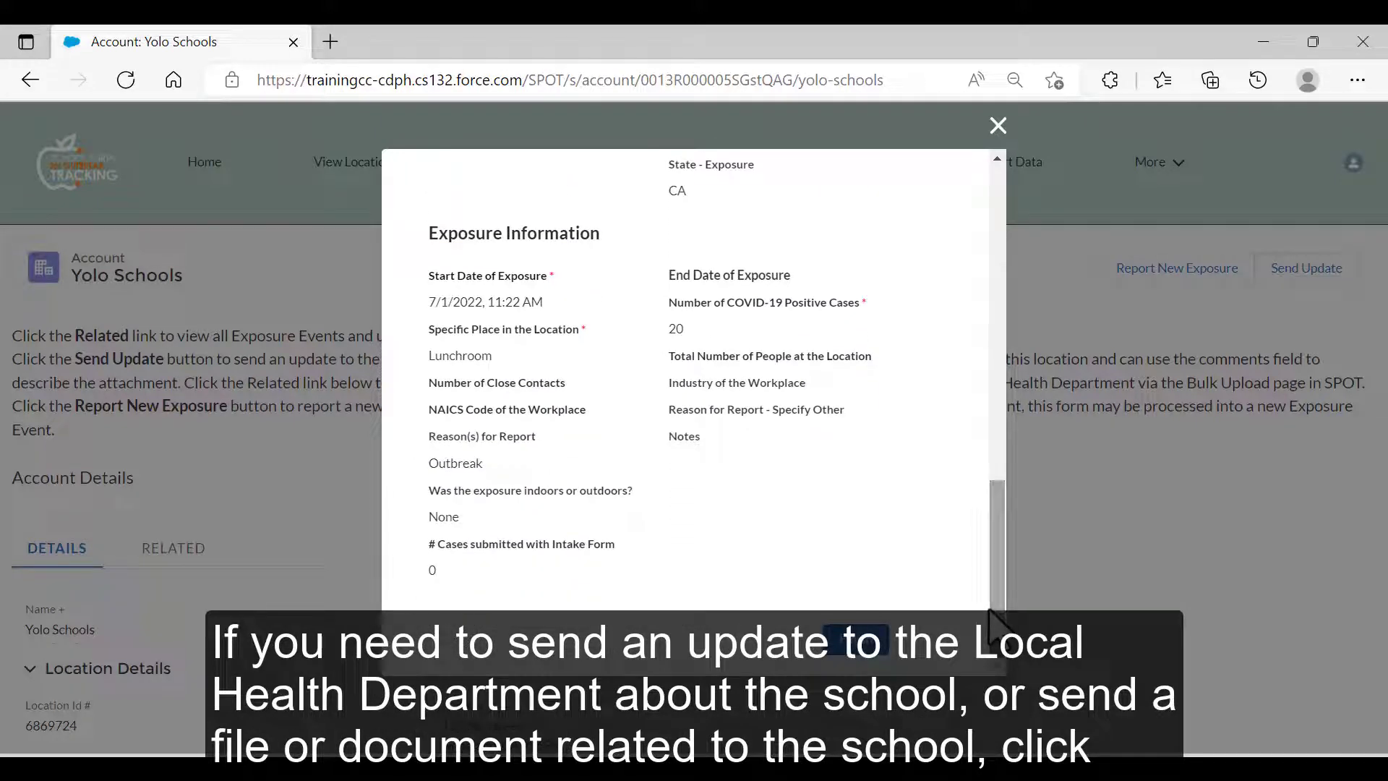
pyautogui.click(997, 134)
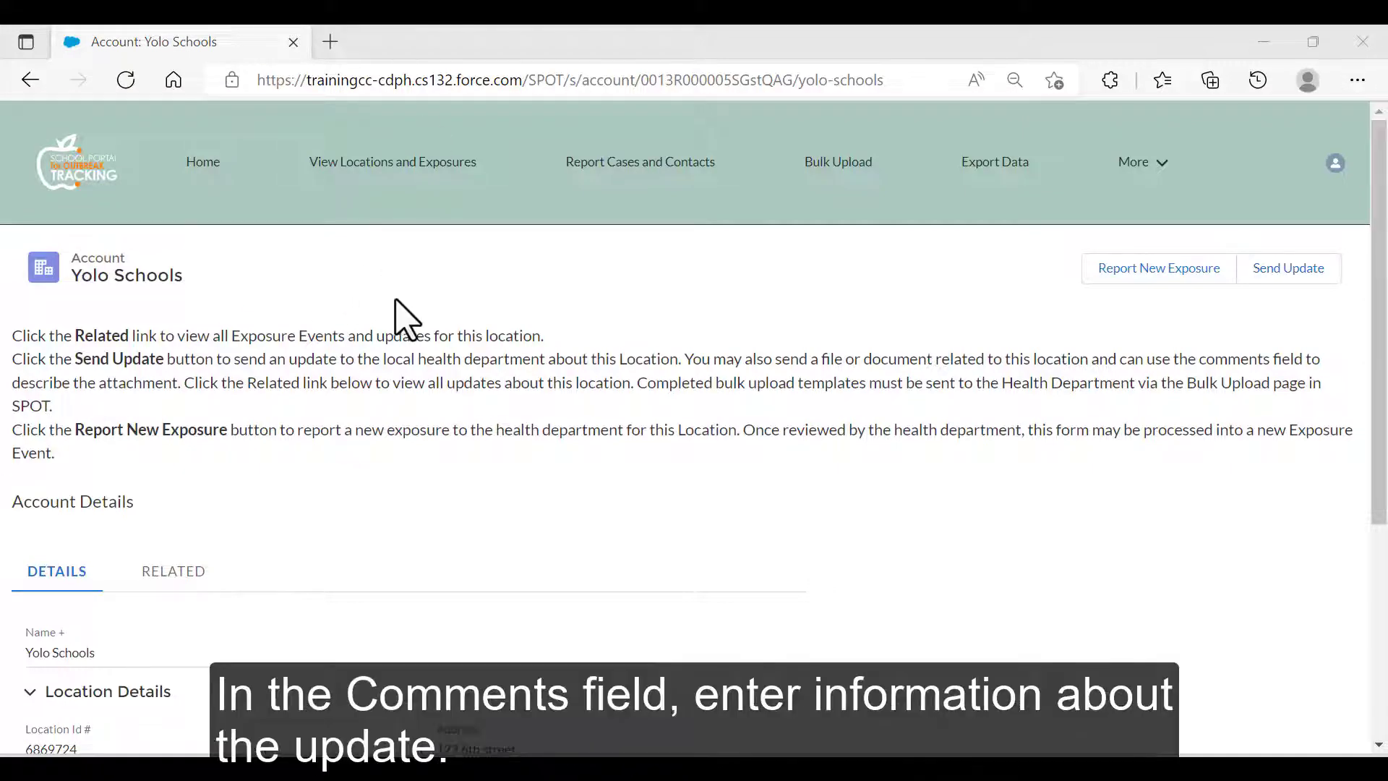
# Send a Yolo Schools update 'Change in street address to 123 Main' with Test Location and Exposure File.docx attached.
pyautogui.click(1282, 282)
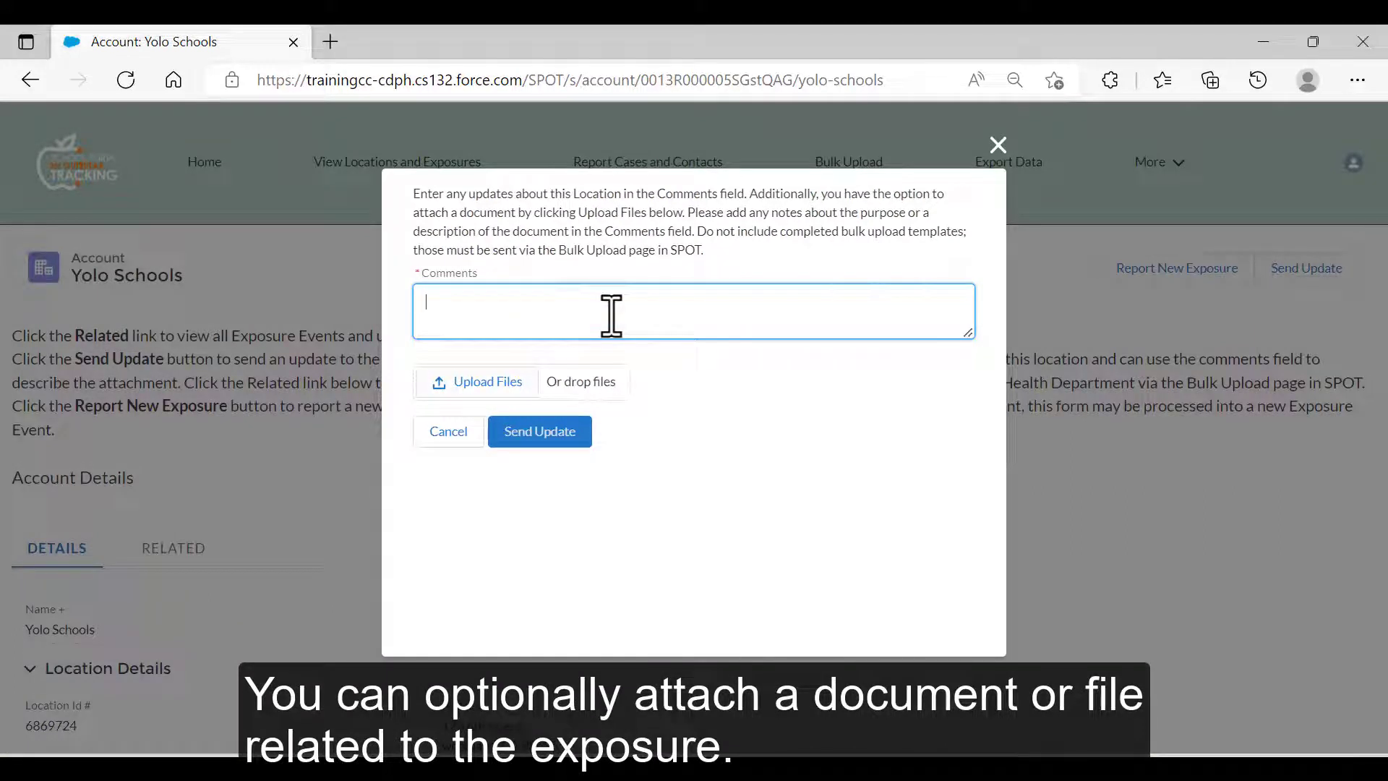
pyautogui.write('ange in street address to 123 Main')
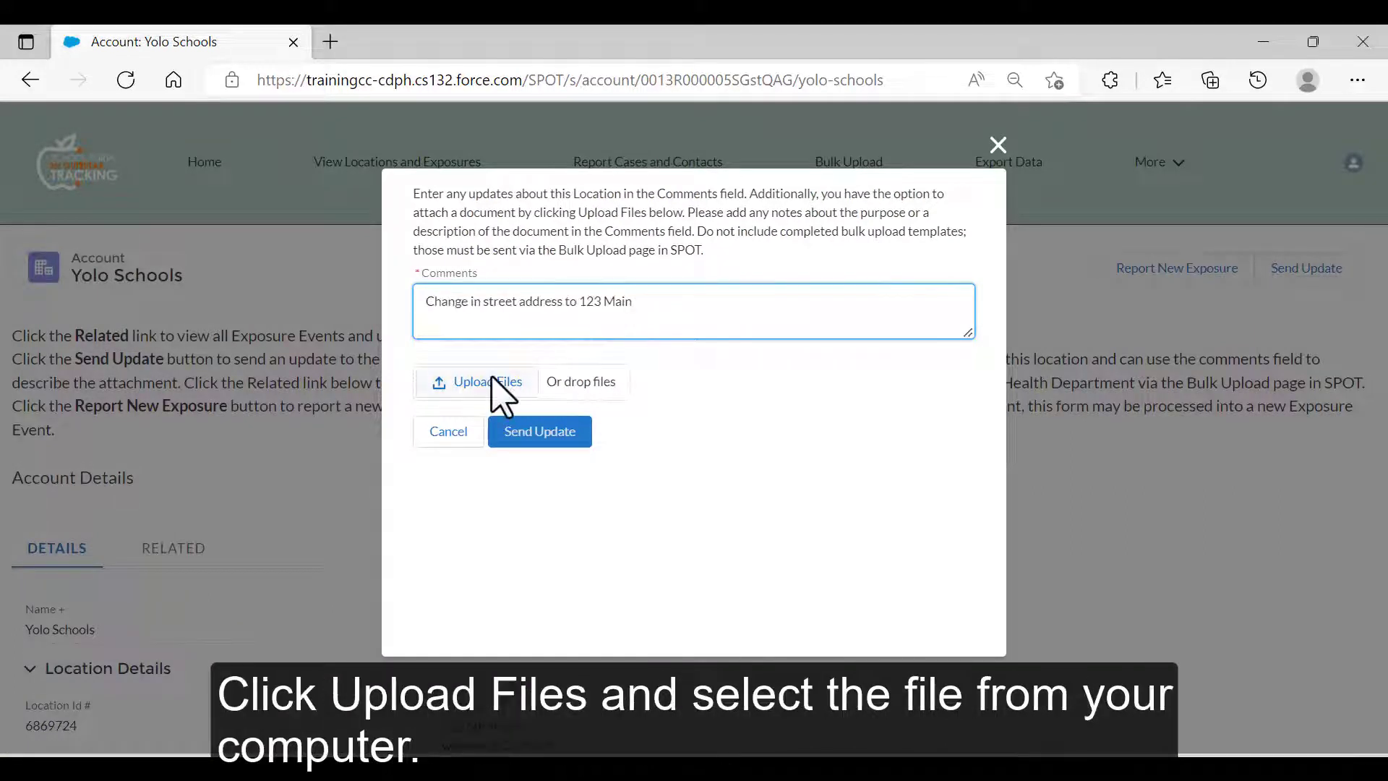
pyautogui.click(492, 380)
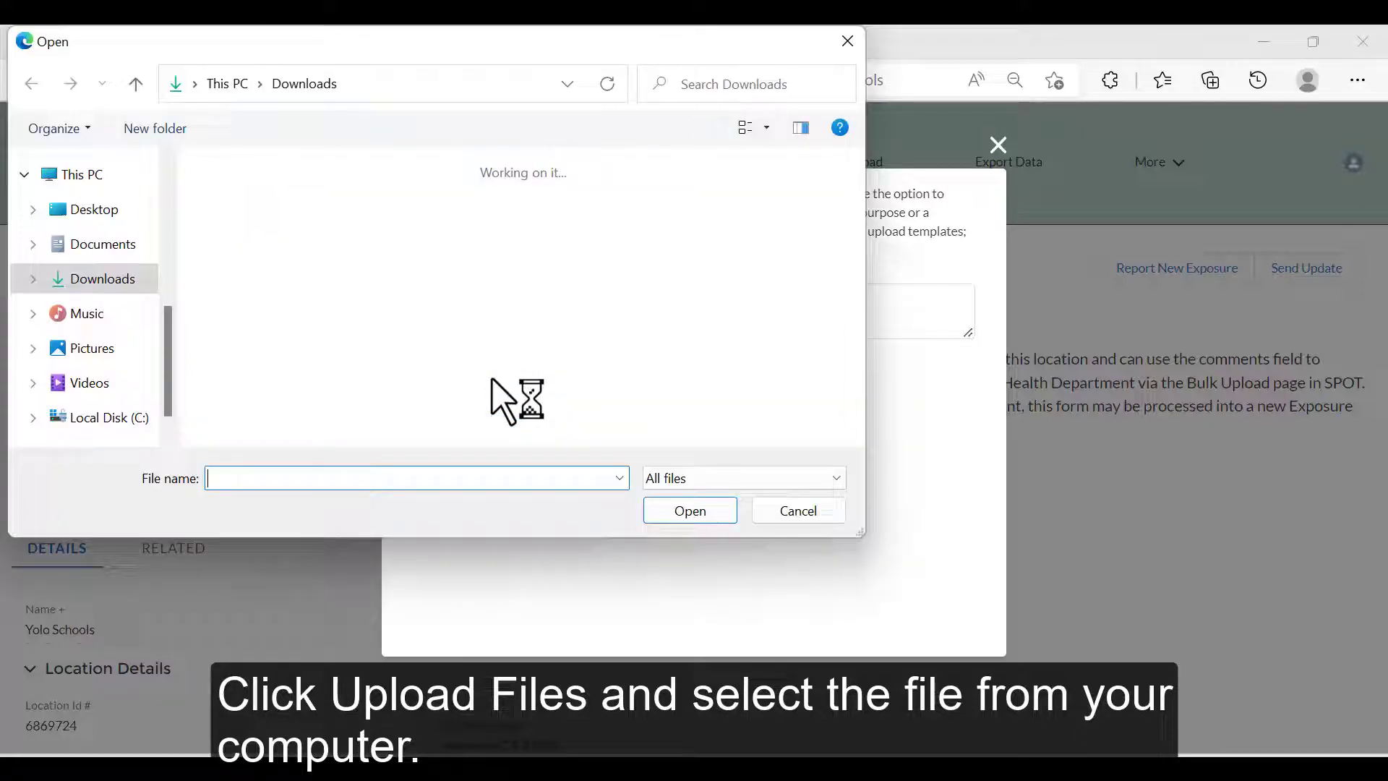
pyautogui.click(359, 217)
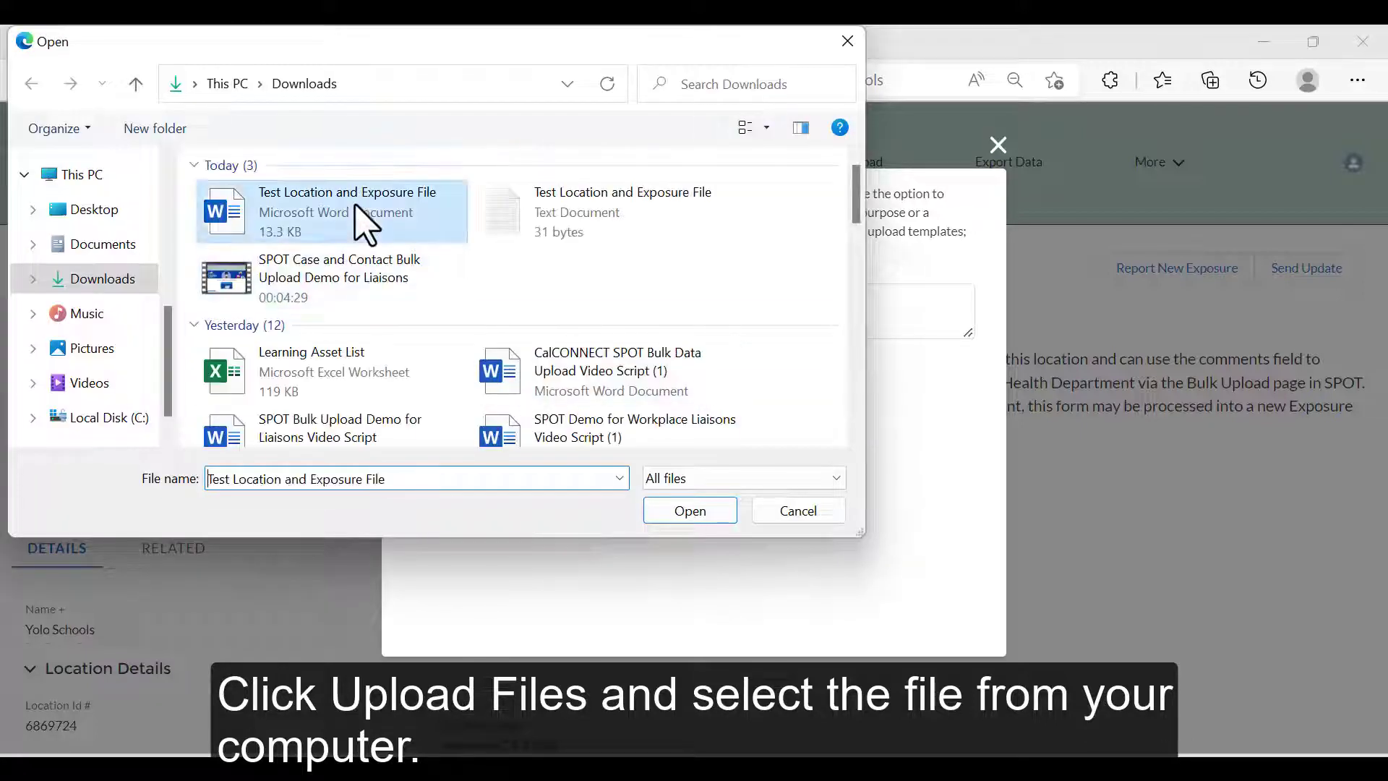
pyautogui.click(687, 516)
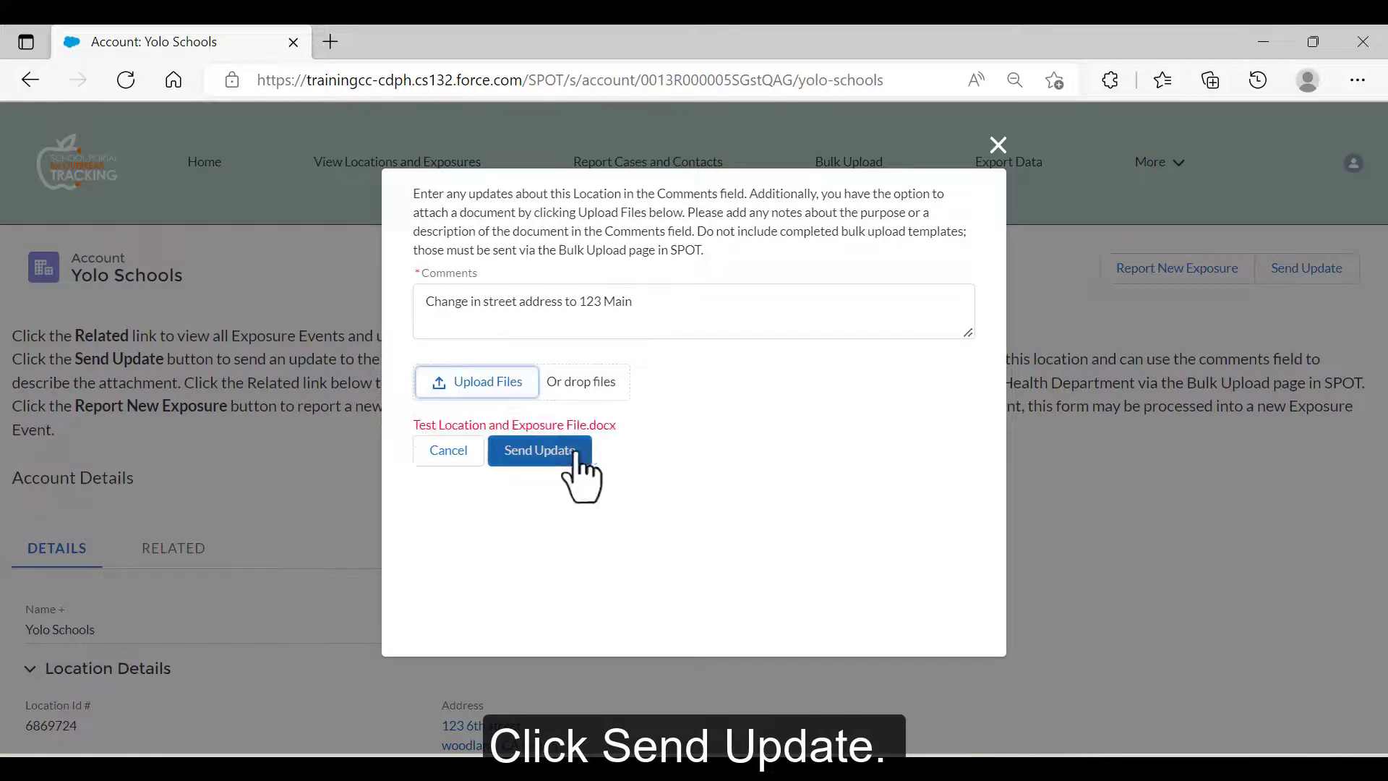
pyautogui.click(568, 461)
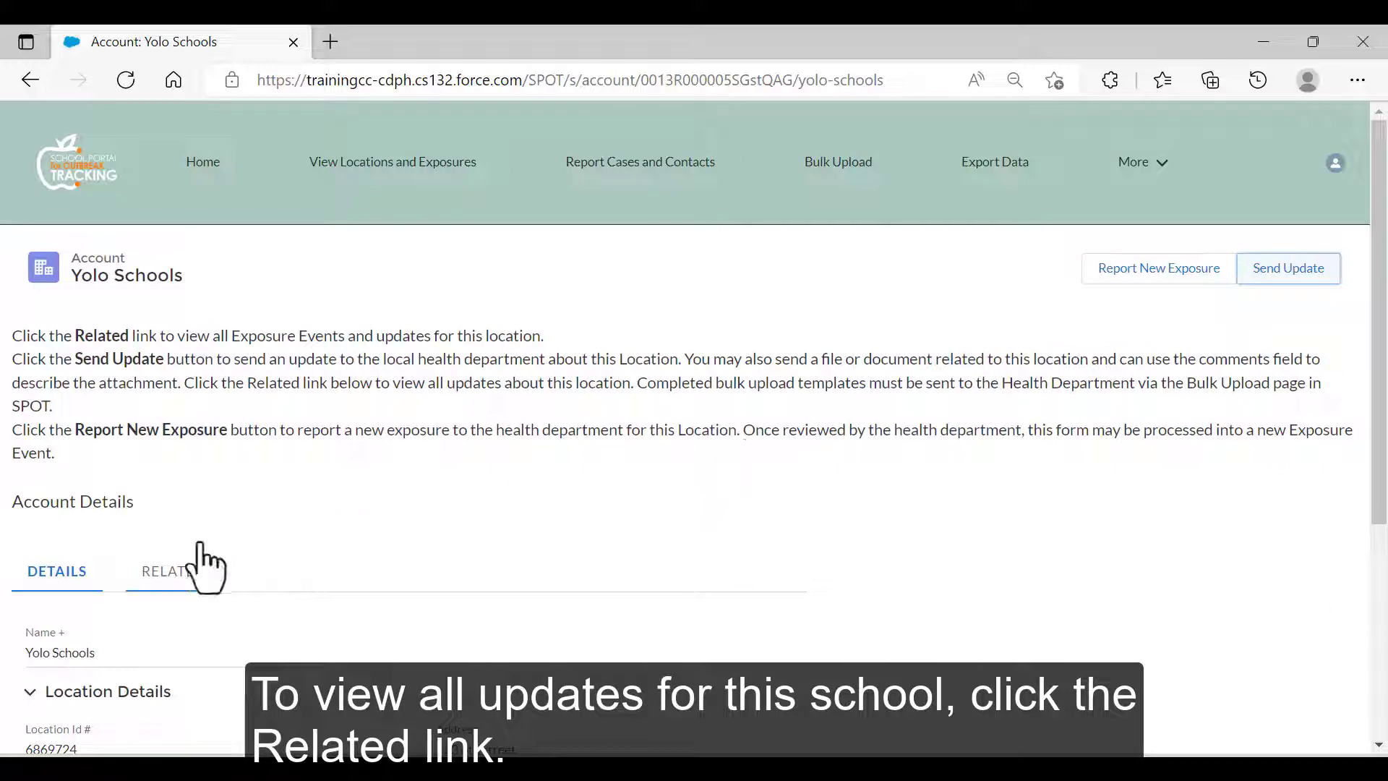
# Open exposure event 193777 from the location's related exposures.
pyautogui.click(177, 571)
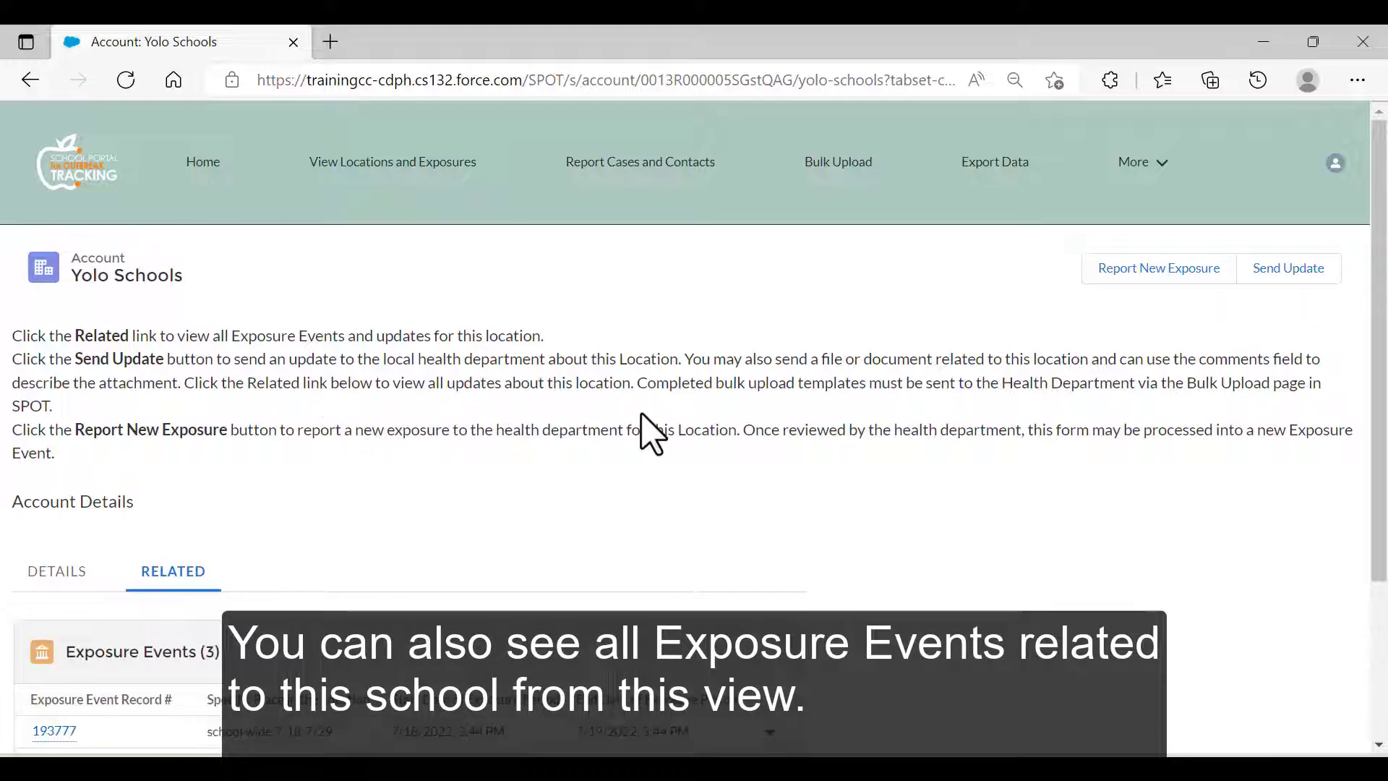
pyautogui.scroll(-3, 641, 427)
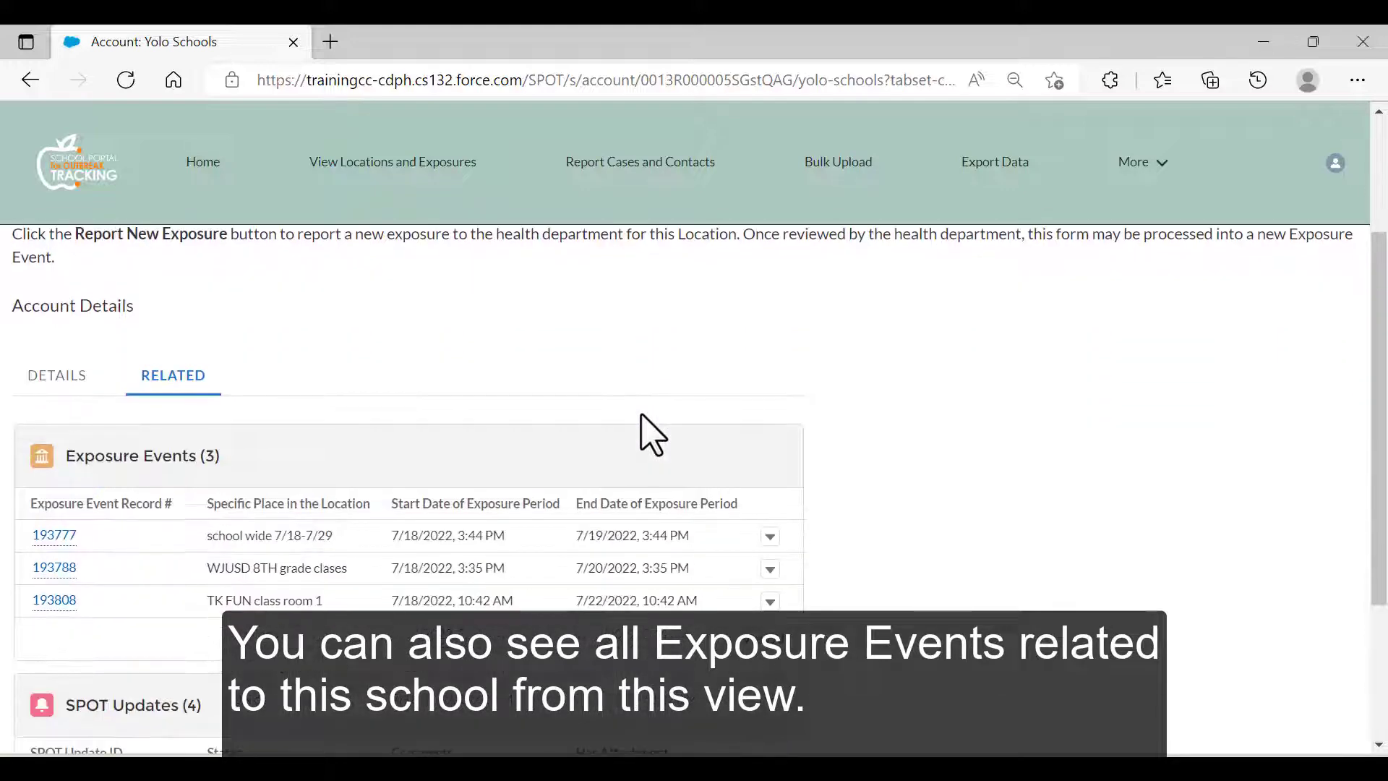
pyautogui.moveTo(64, 544)
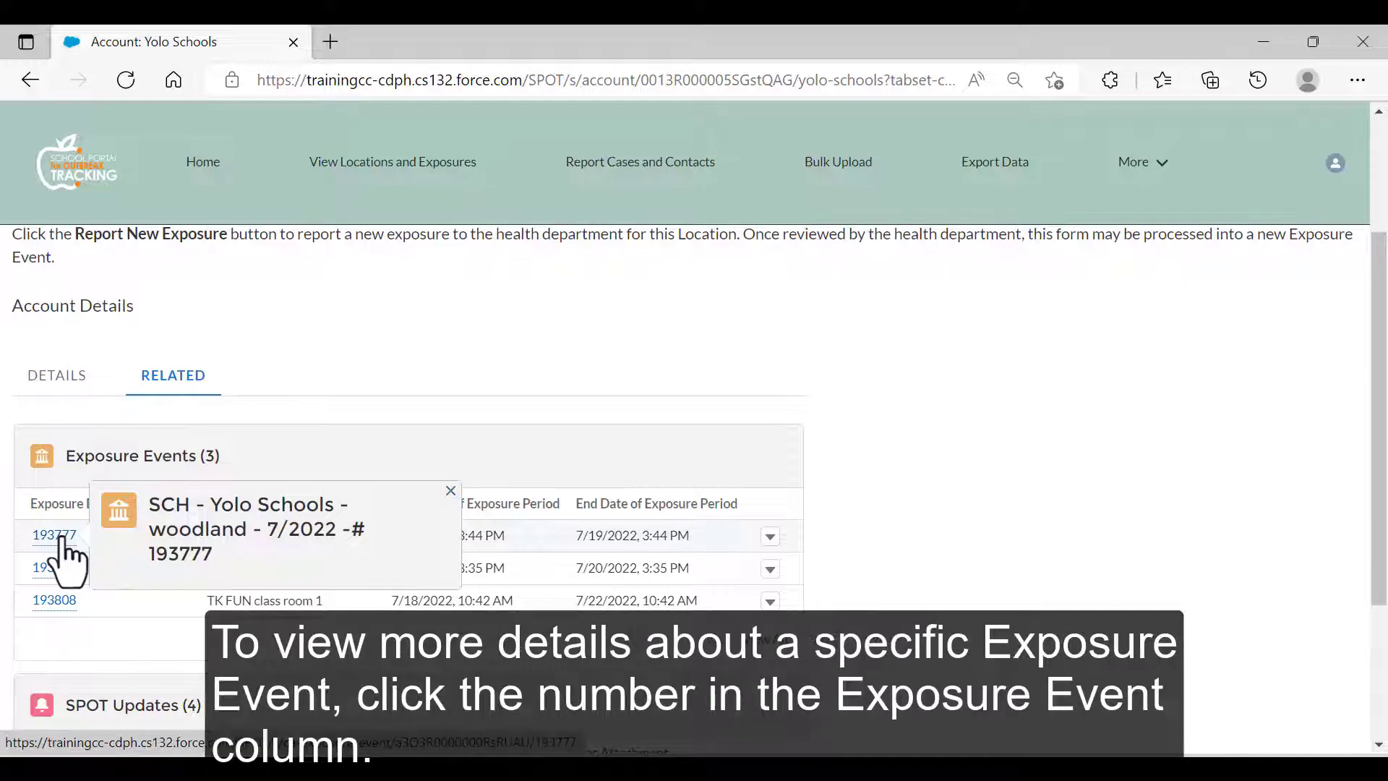
pyautogui.click(62, 538)
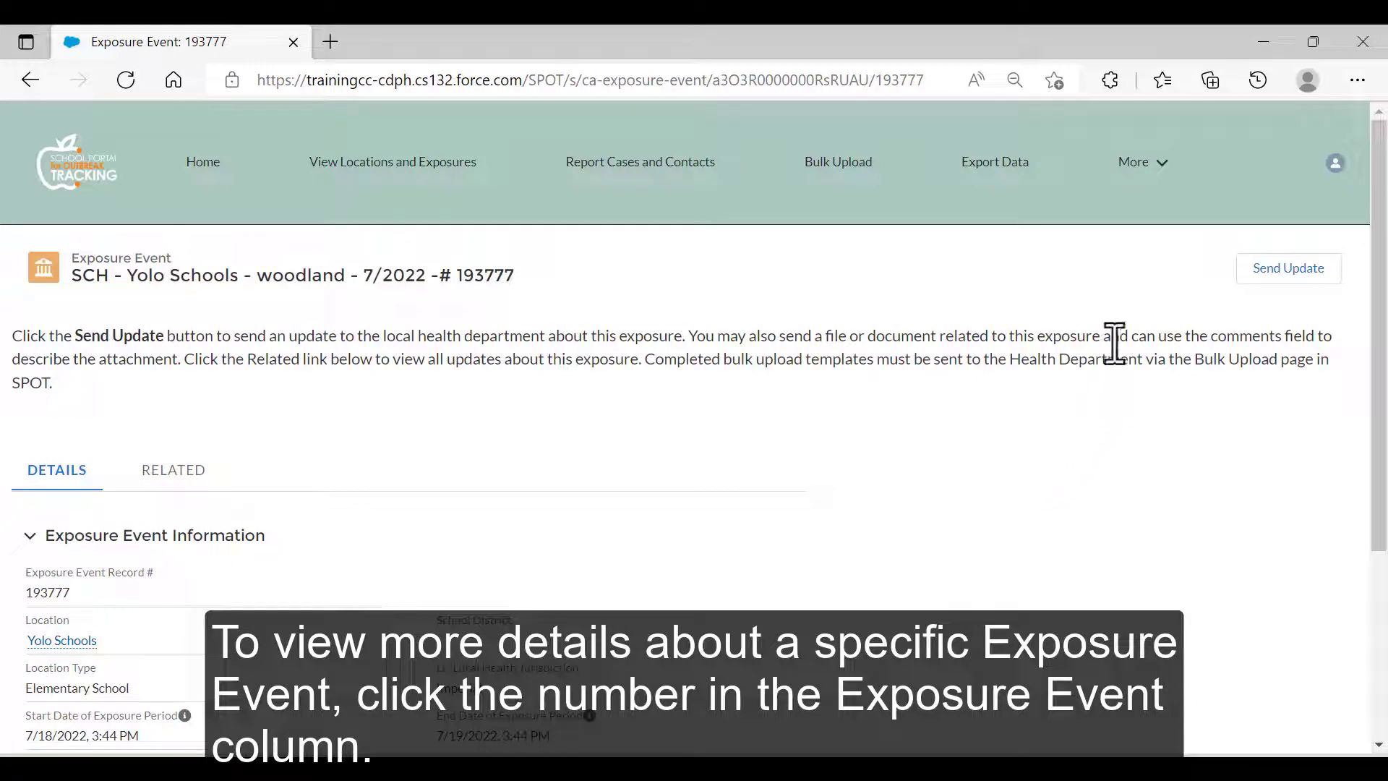
# Send an update commented 'New File' with the Word document attached, and view it under Related.
pyautogui.click(1269, 272)
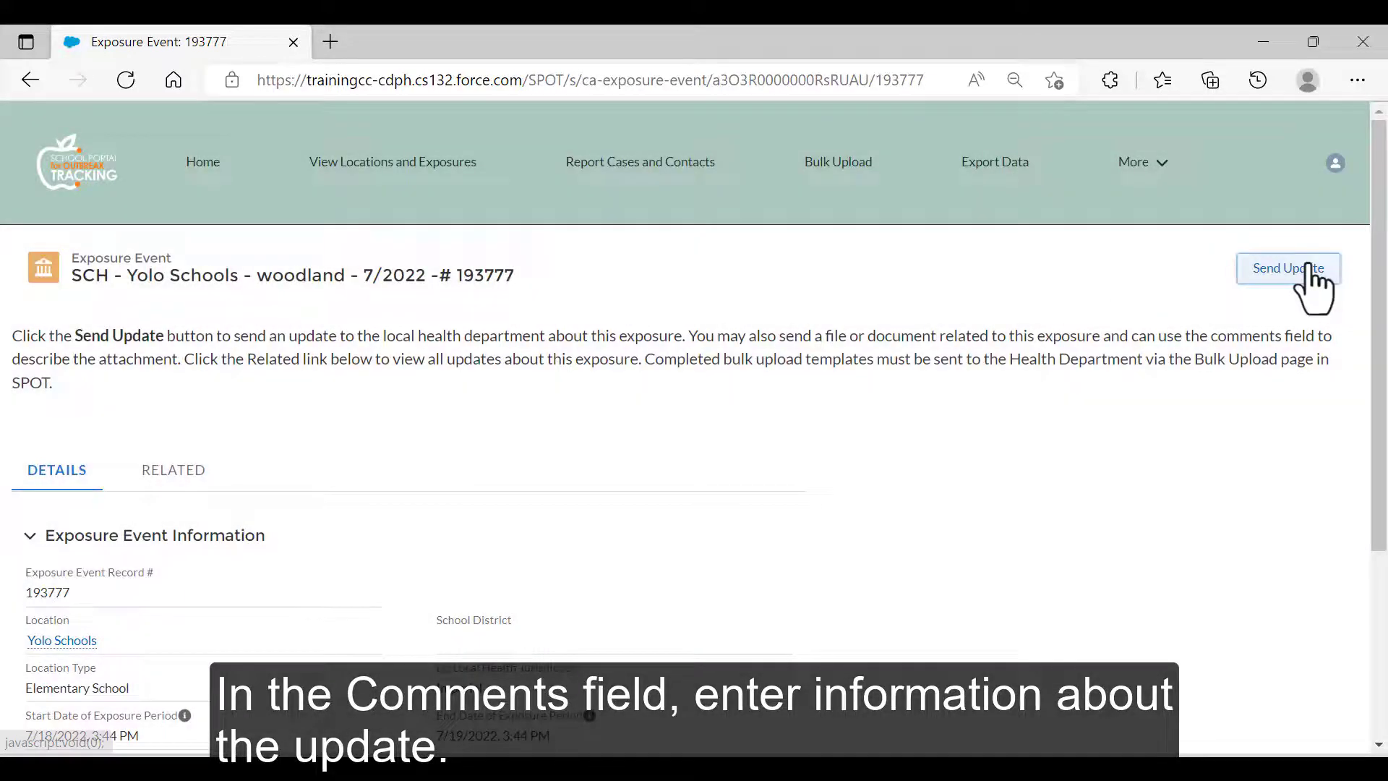
pyautogui.click(1306, 269)
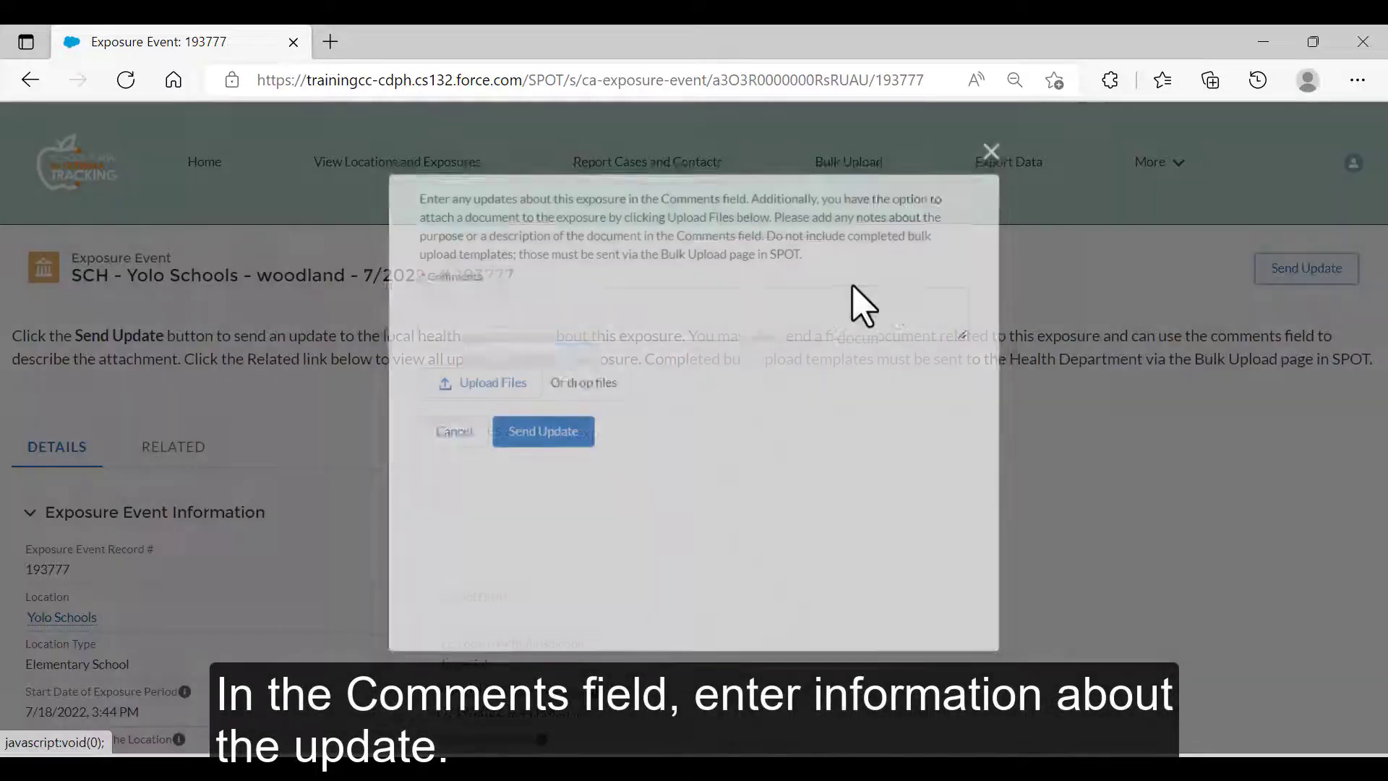
pyautogui.write('New File')
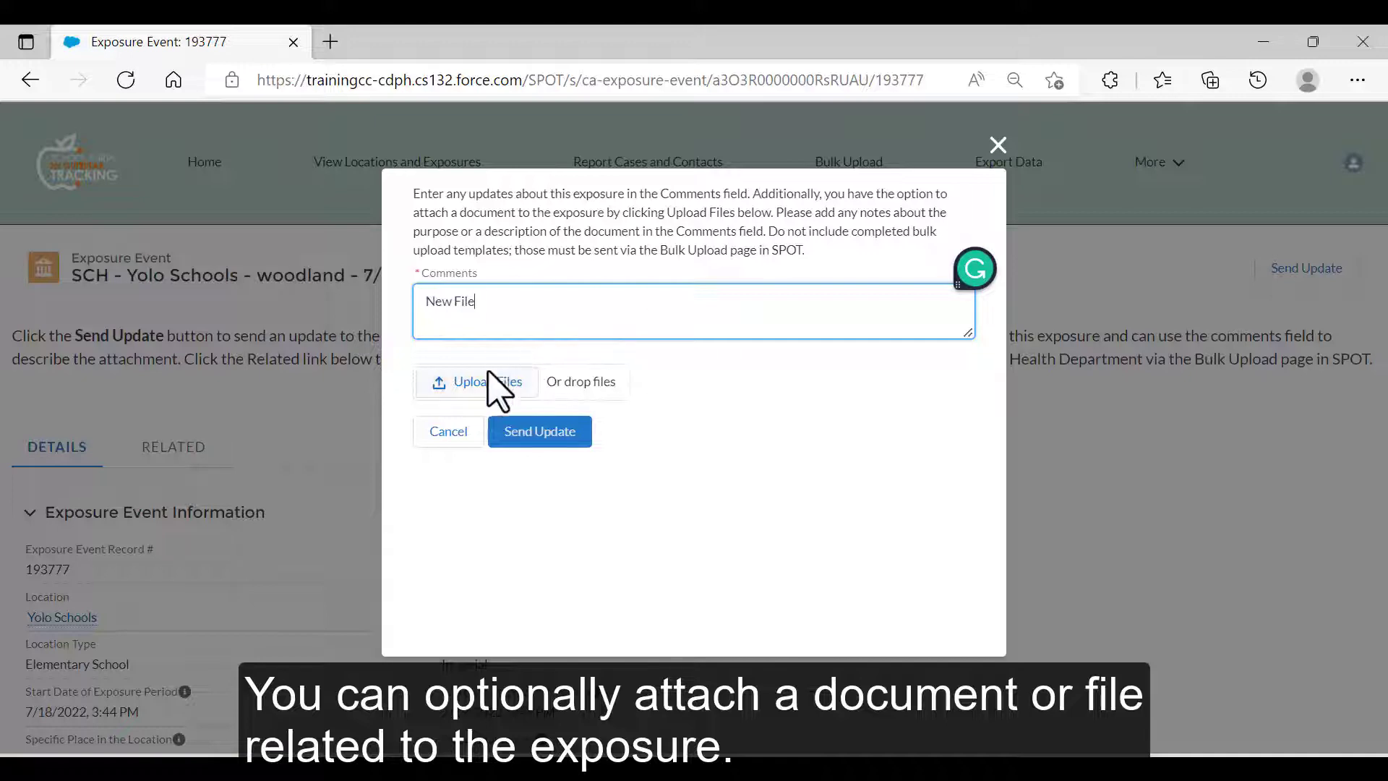
pyautogui.click(487, 383)
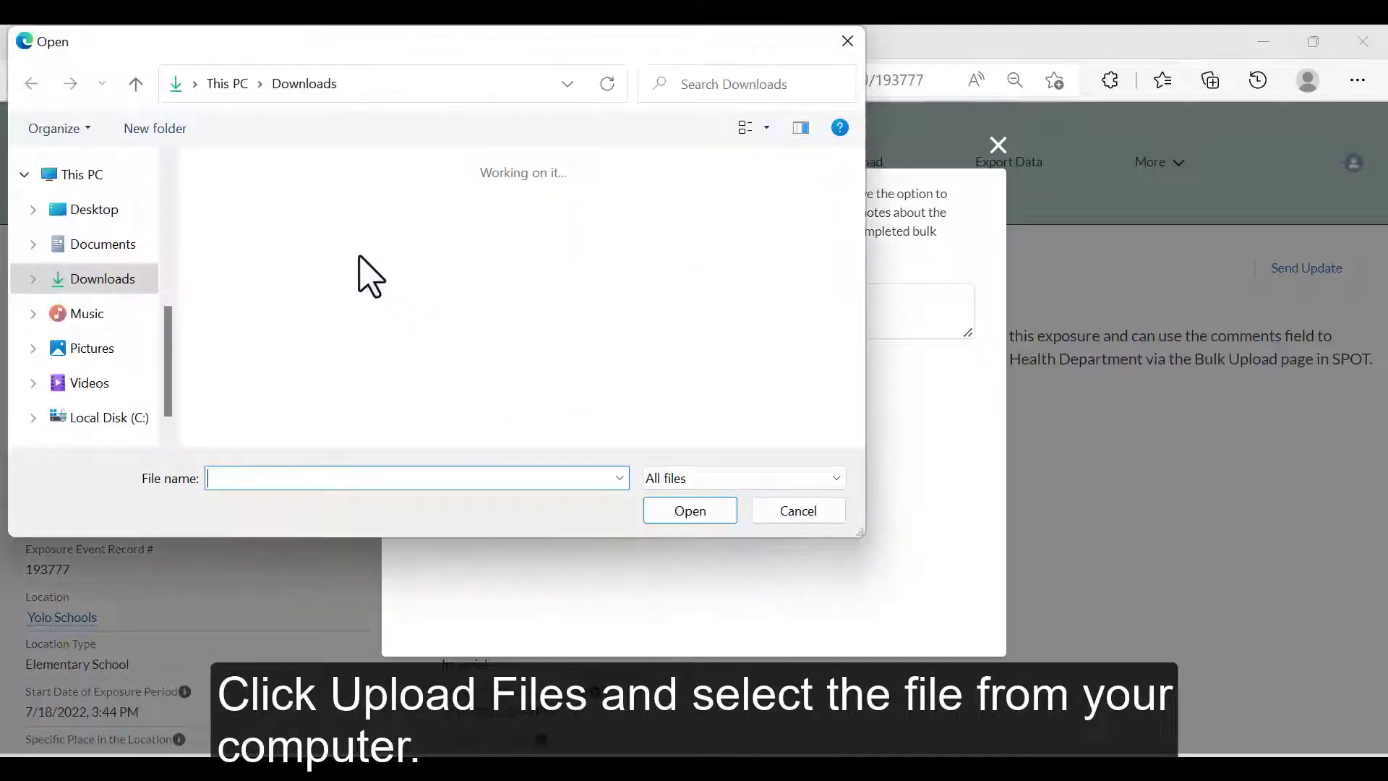
pyautogui.click(289, 209)
pyautogui.click(672, 510)
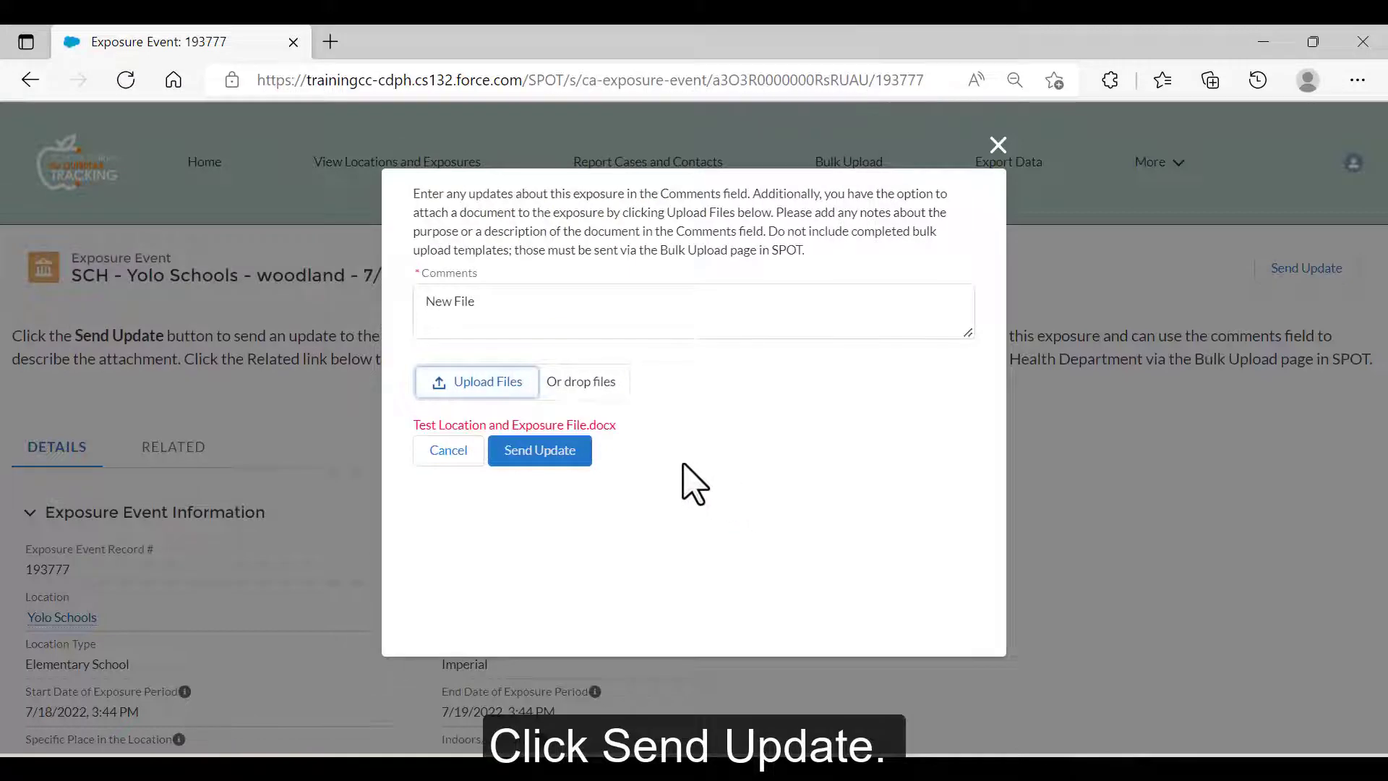
pyautogui.click(558, 454)
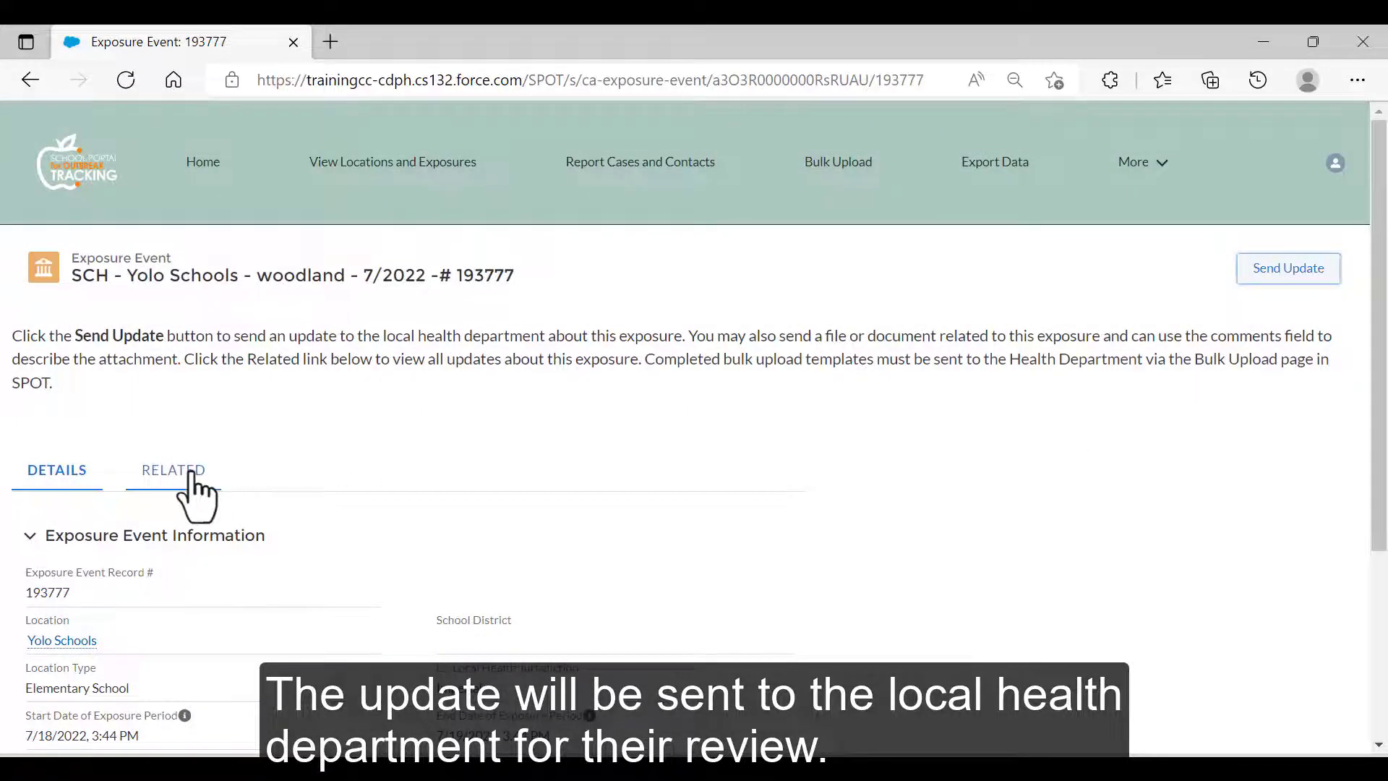
pyautogui.click(188, 470)
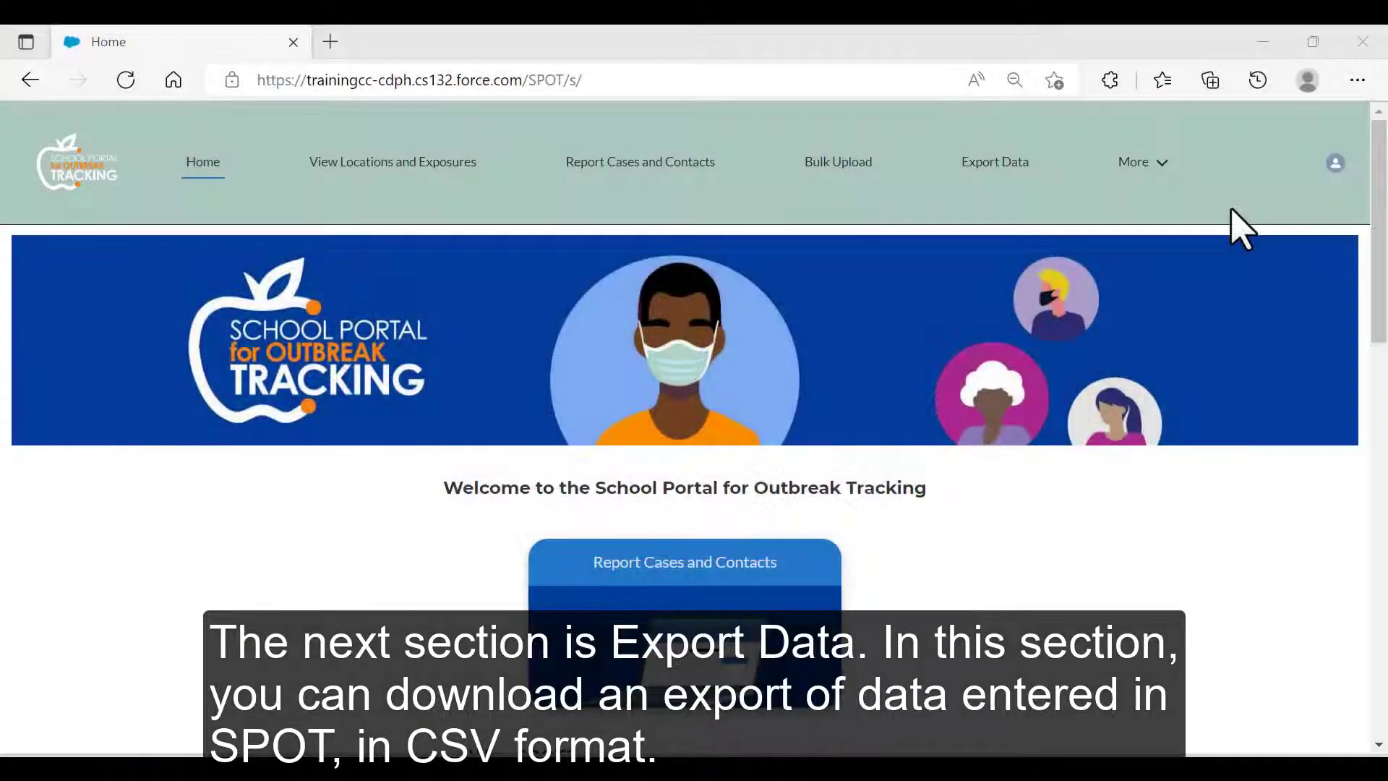
# Browse the Export Data page's CSV exports by location, exposure event and liaison.
pyautogui.scroll(-3, 1232, 227)
pyautogui.scroll(-7, 1239, 230)
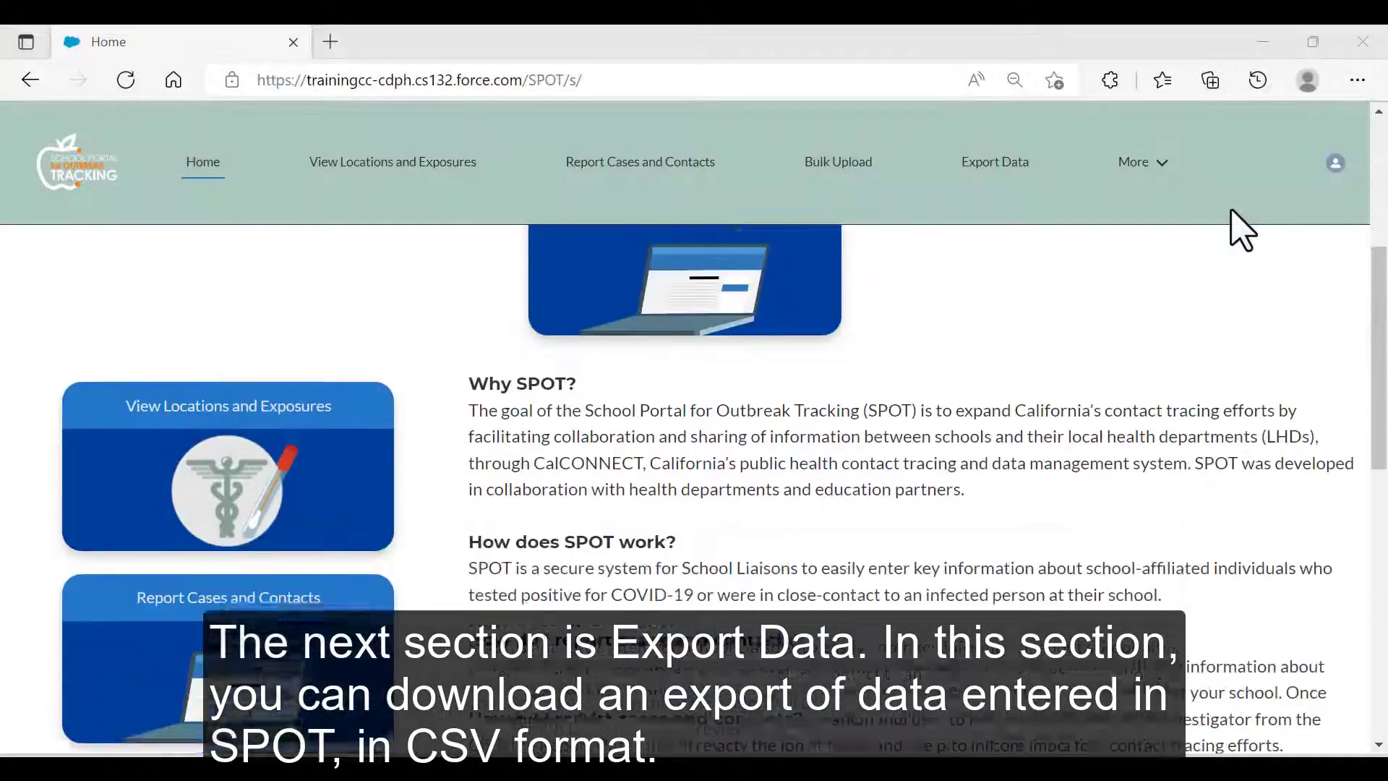
pyautogui.scroll(-2, 1239, 230)
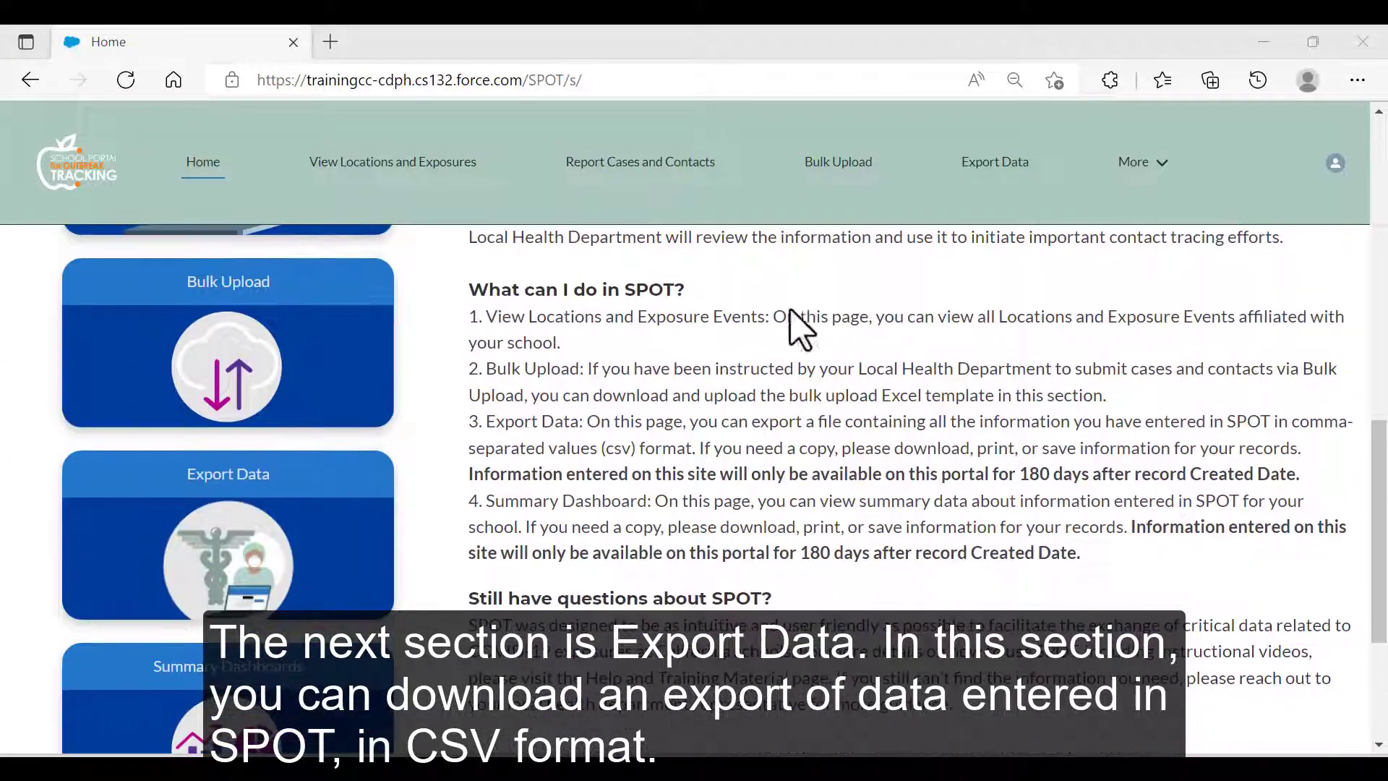
pyautogui.click(222, 476)
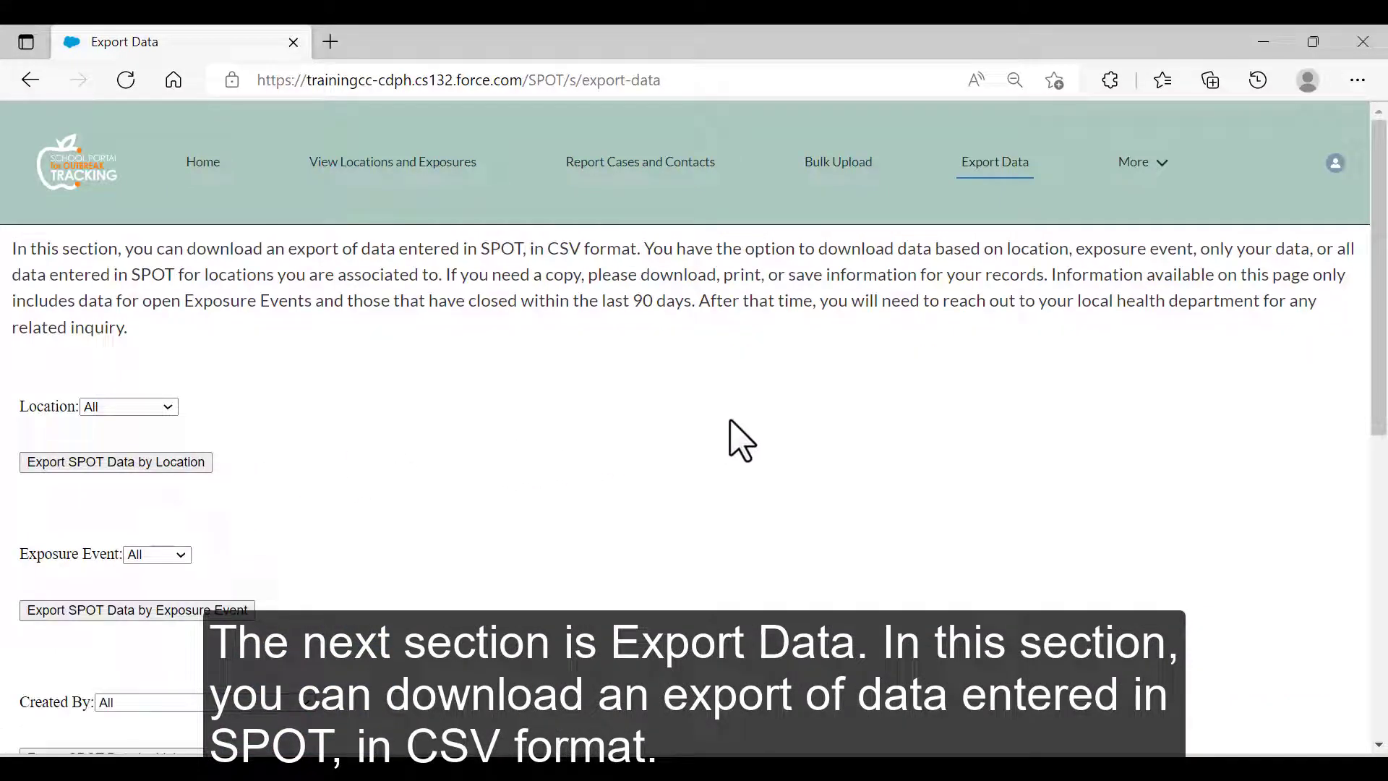
pyautogui.scroll(-1, 743, 439)
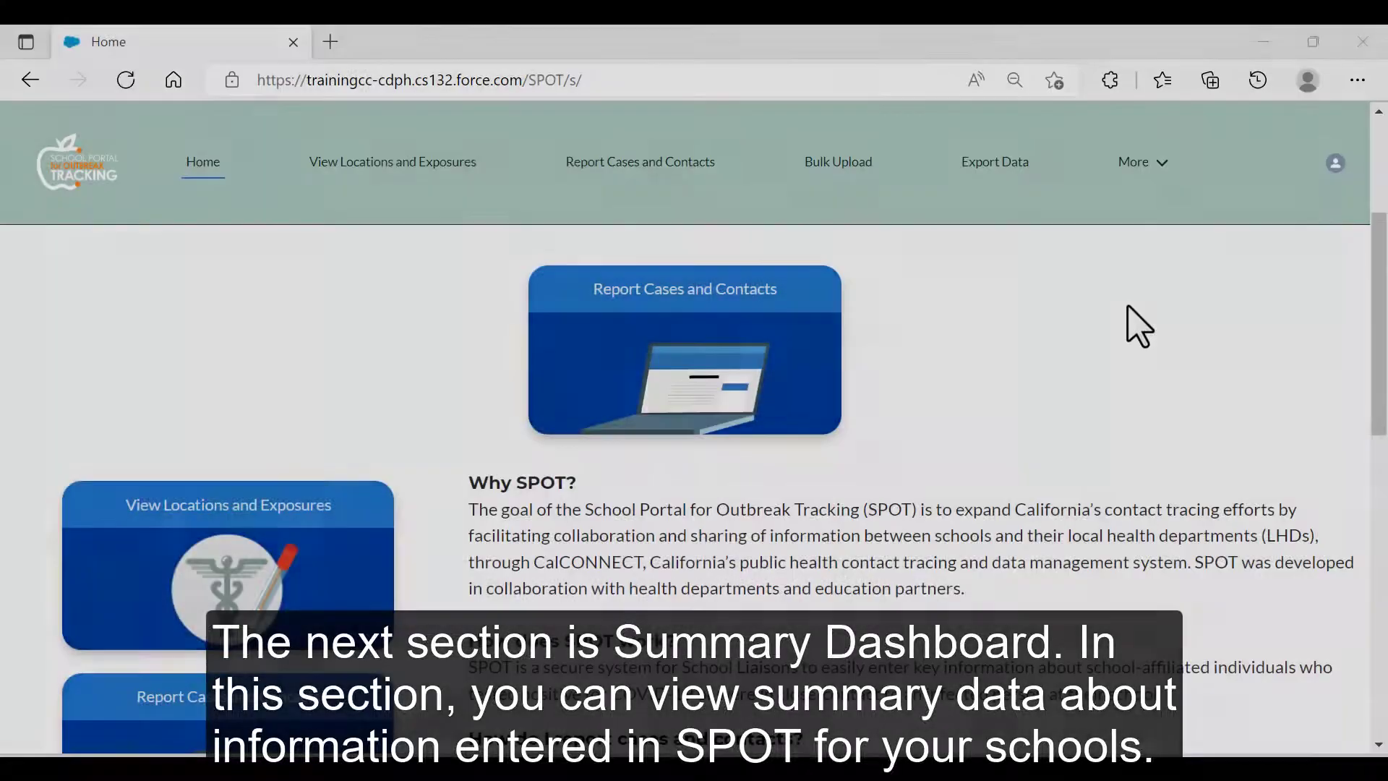
pyautogui.scroll(-3, 1138, 326)
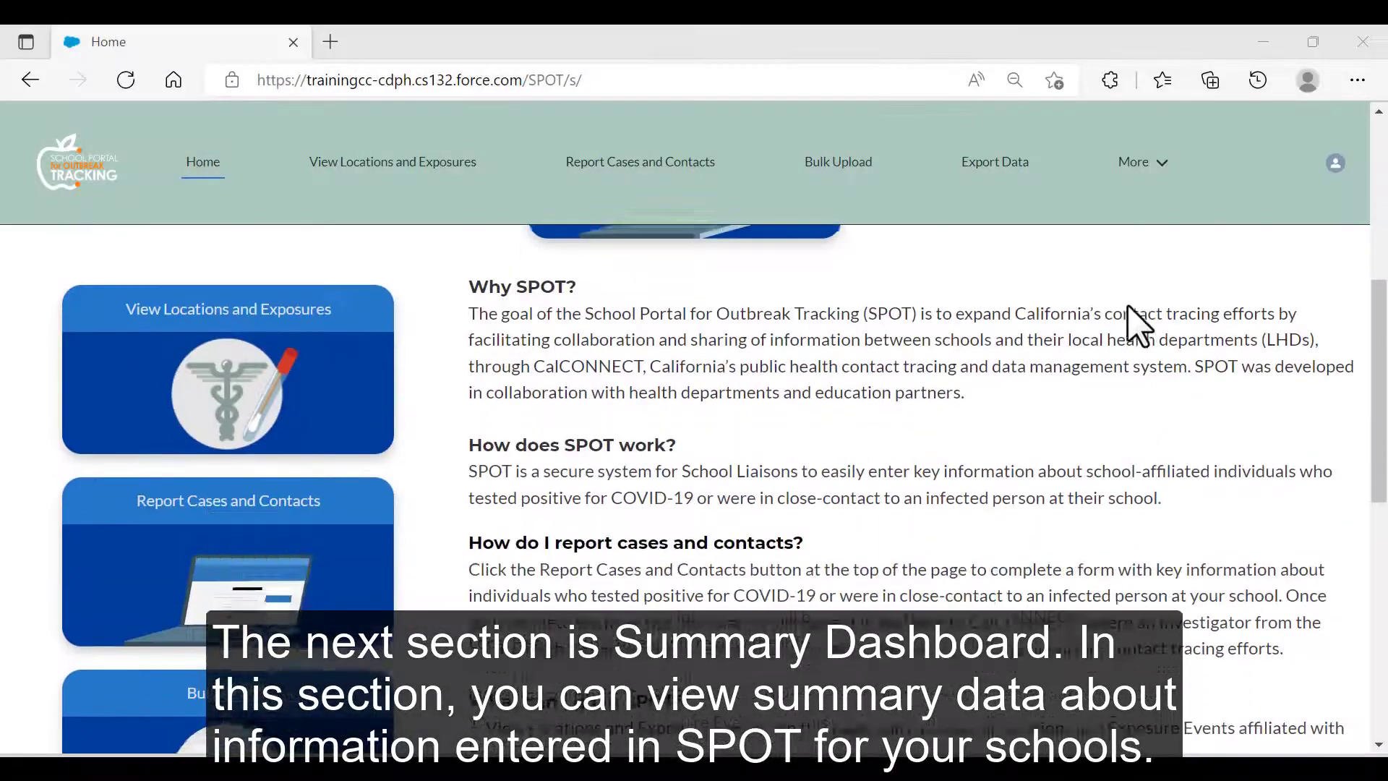
# View the Summary Dashboard's 5 total cases and charts by event, liaison and school affiliation.
pyautogui.scroll(-10, 1139, 325)
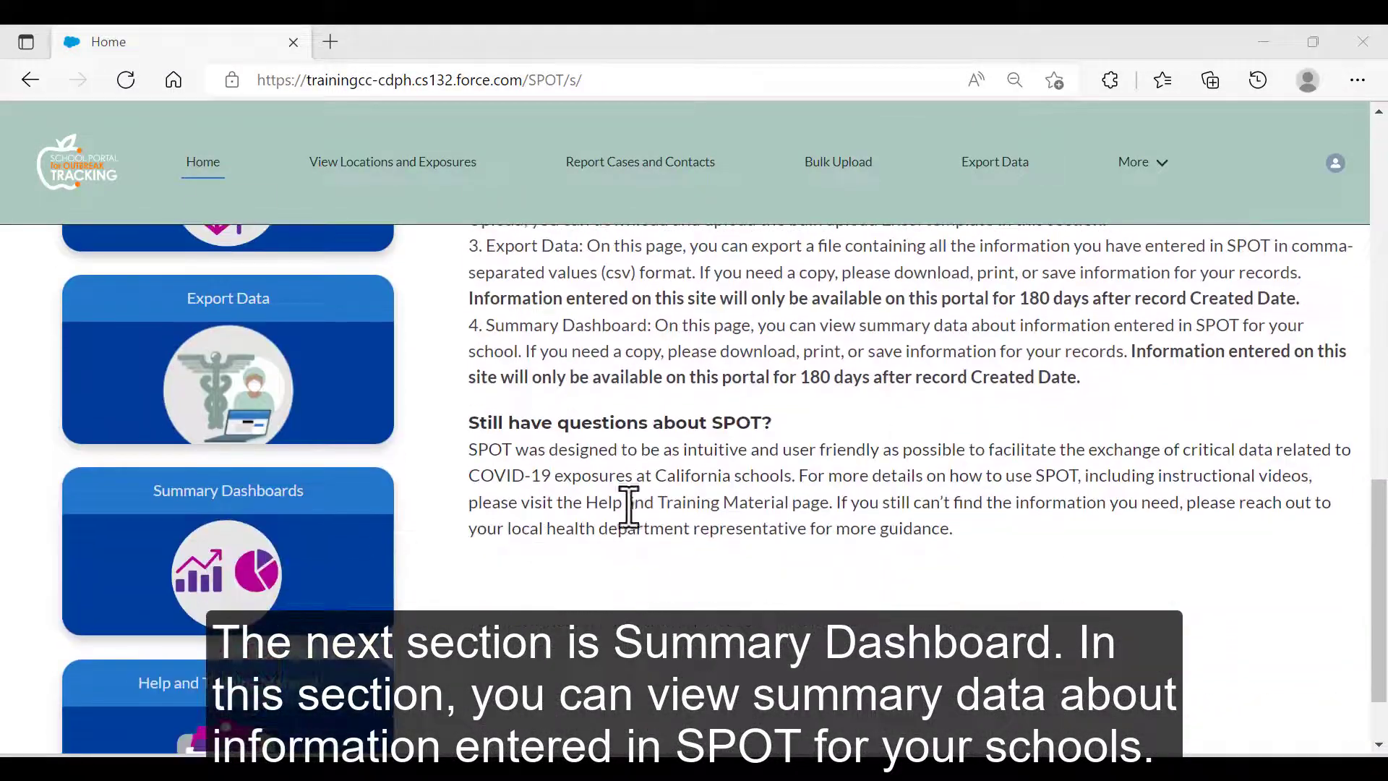
pyautogui.click(269, 496)
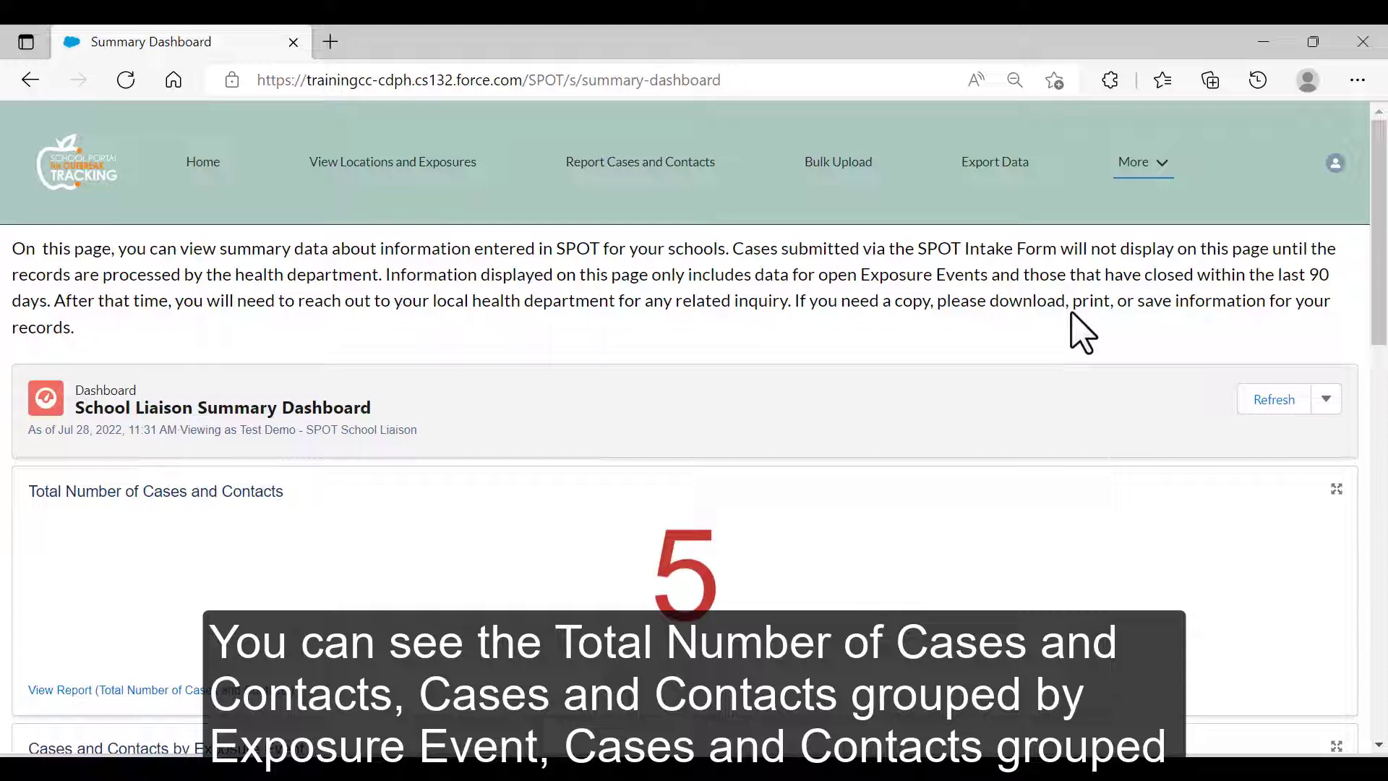
pyautogui.scroll(-4, 1082, 332)
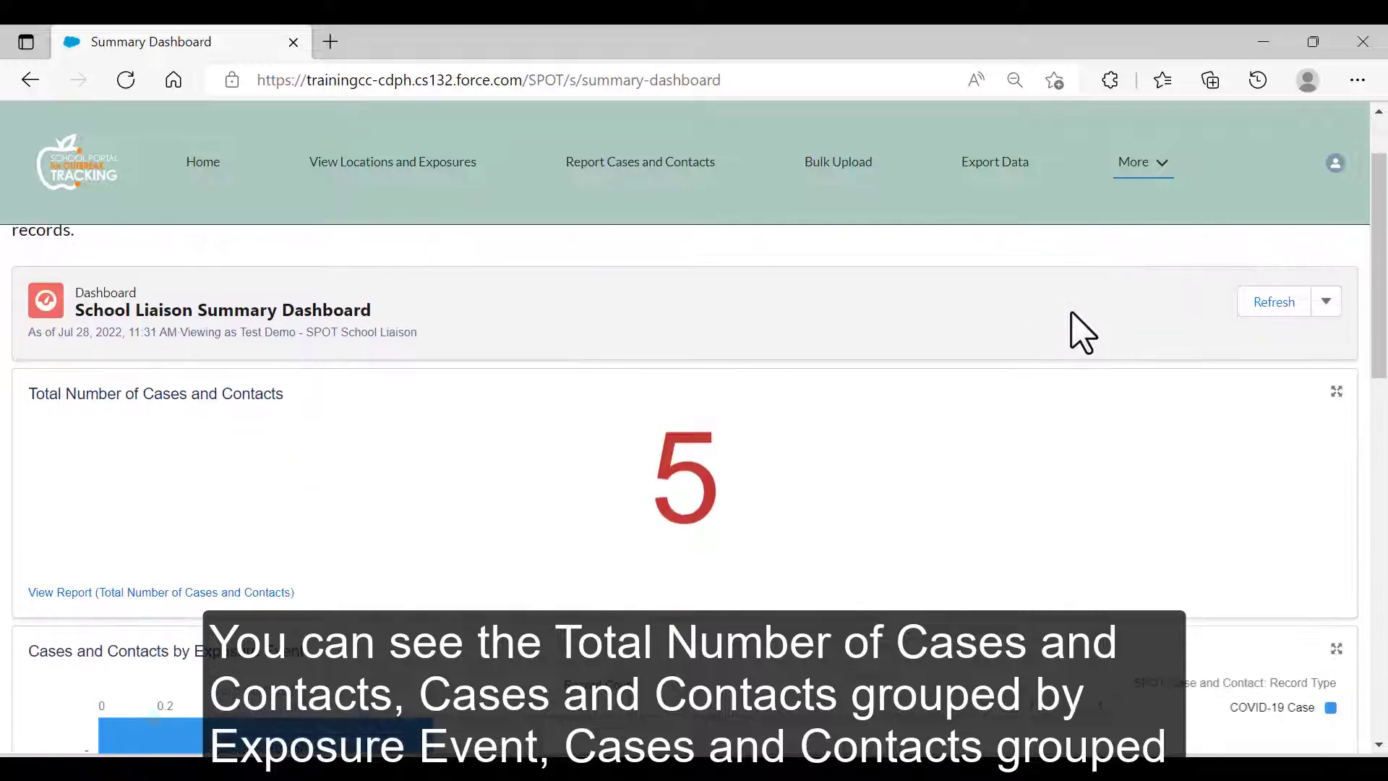
pyautogui.scroll(-1, 1082, 332)
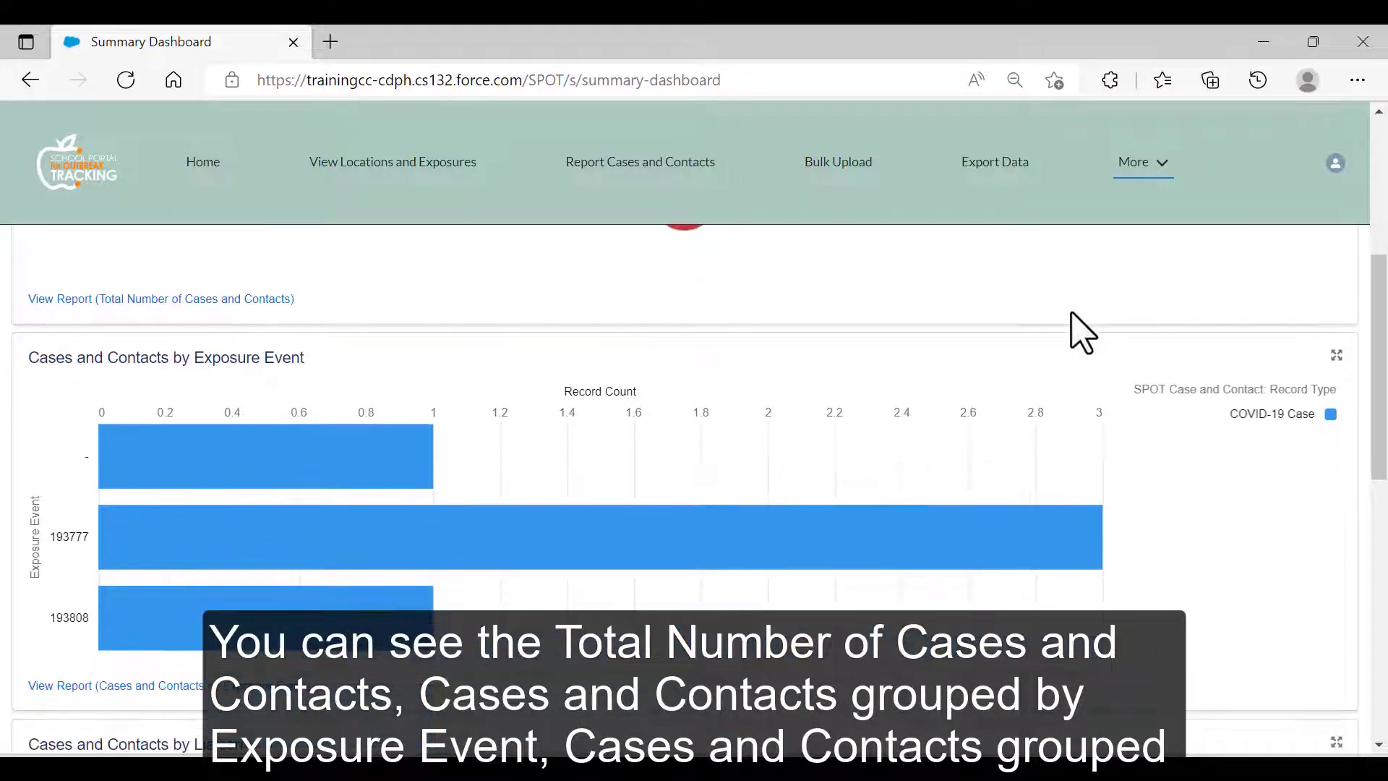
pyautogui.scroll(-2, 1082, 333)
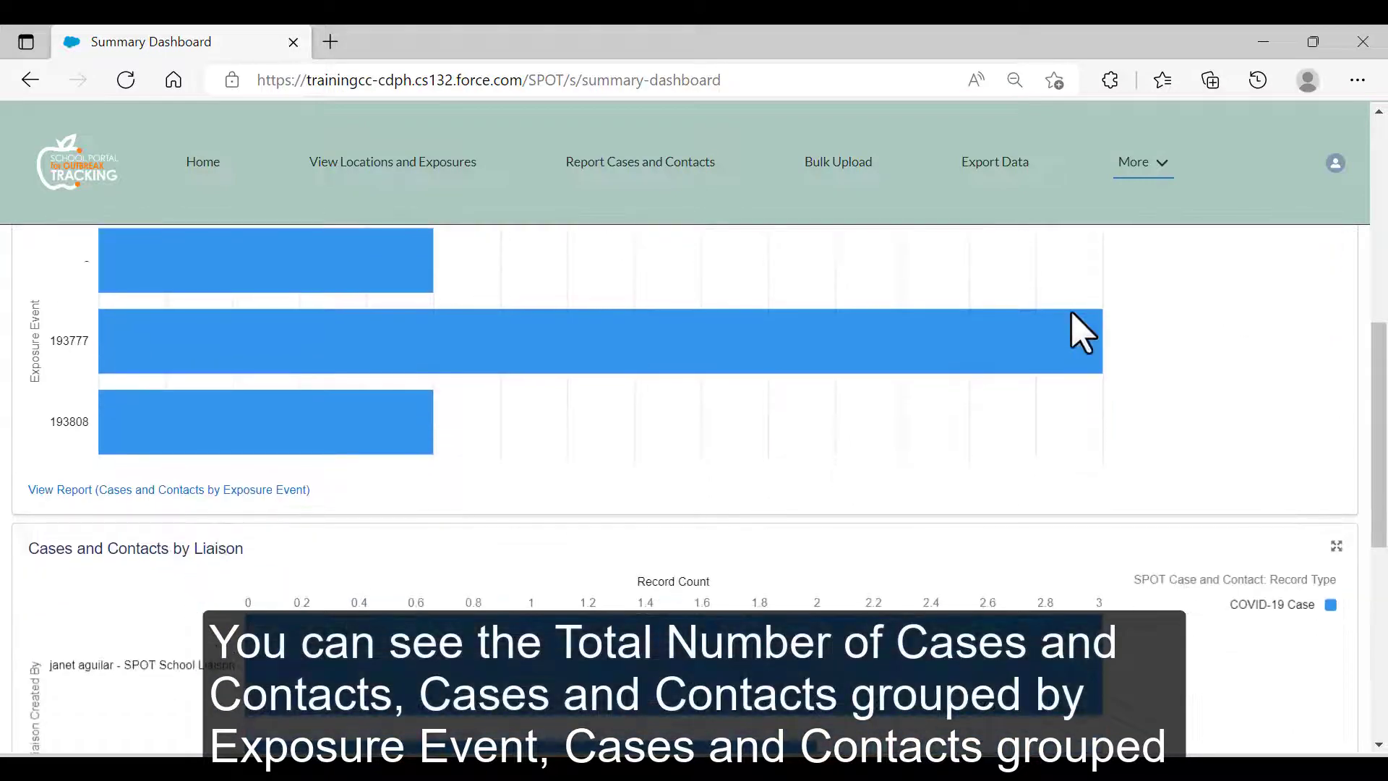
pyautogui.scroll(-2, 1082, 333)
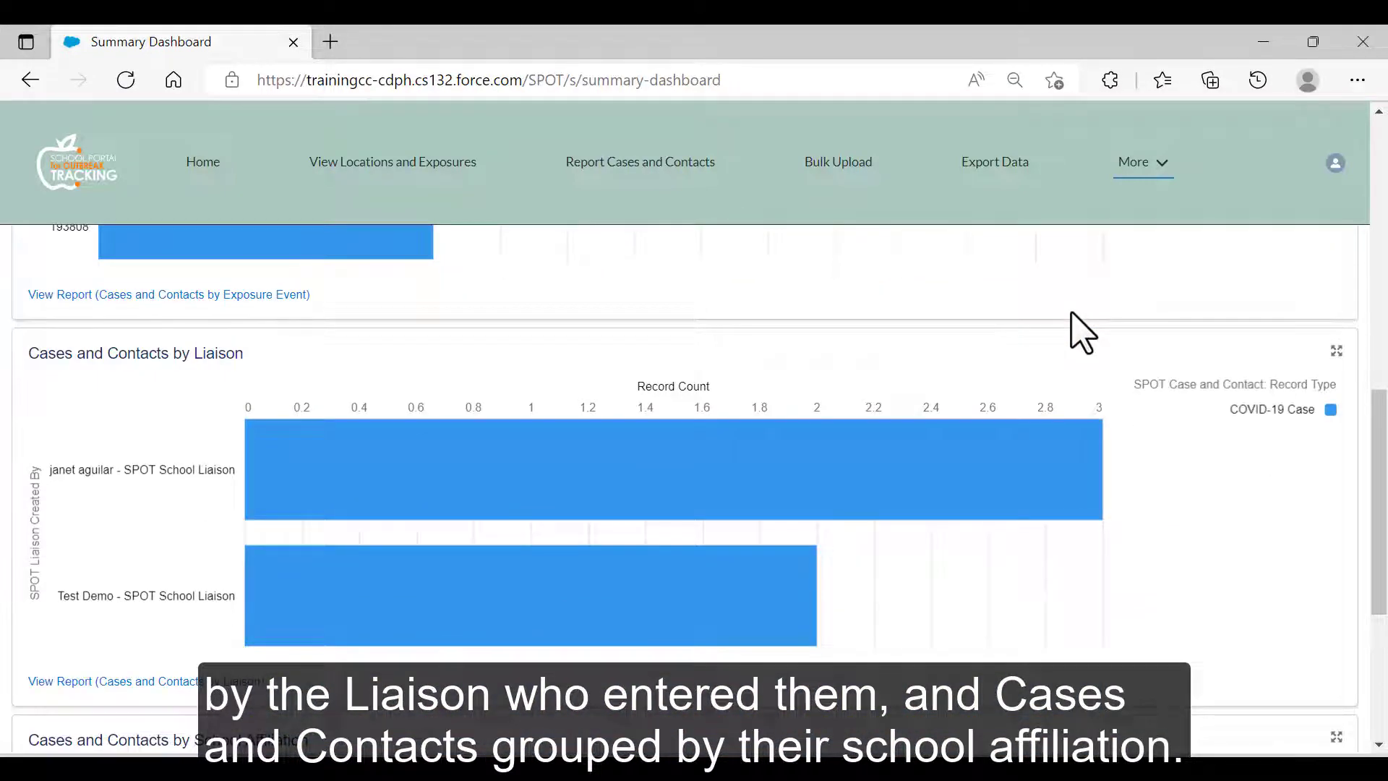
pyautogui.scroll(-3, 1082, 333)
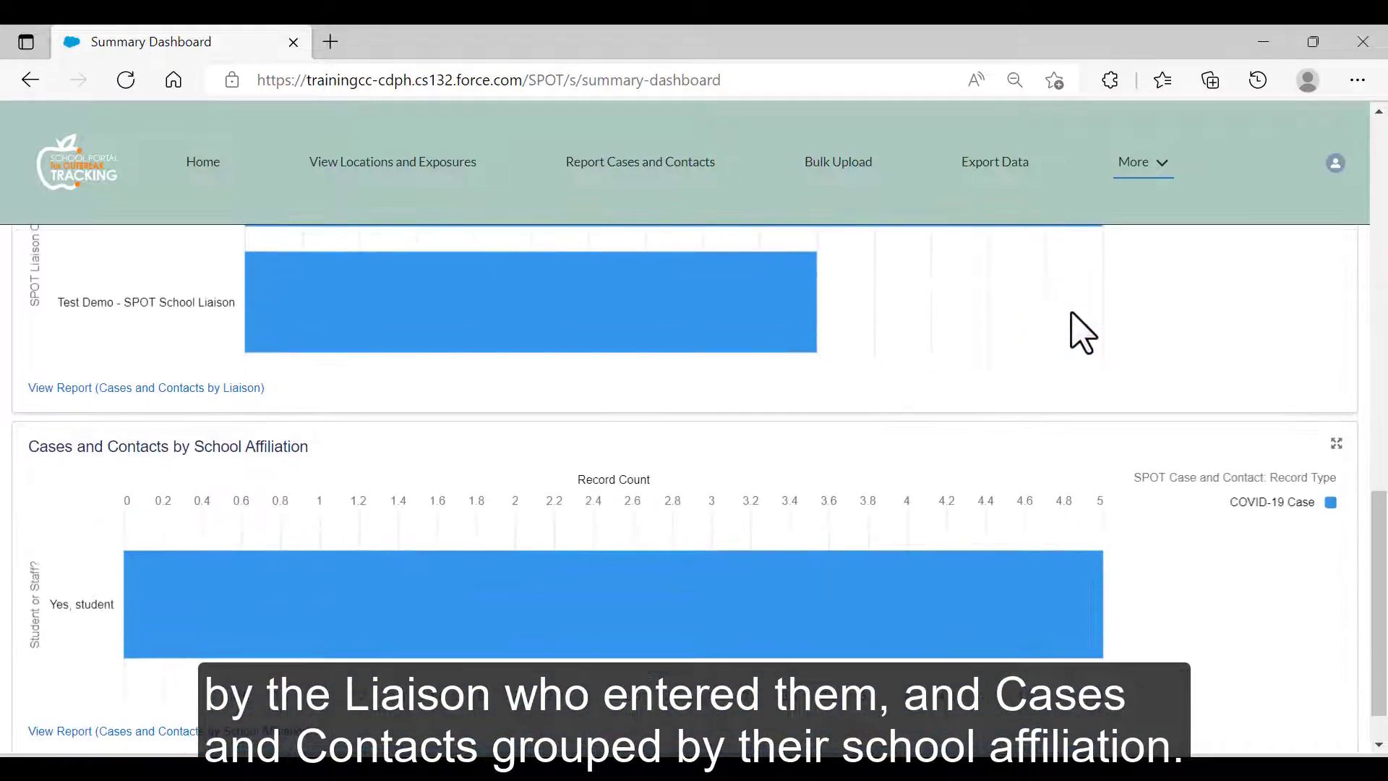
pyautogui.scroll(-1, 1082, 333)
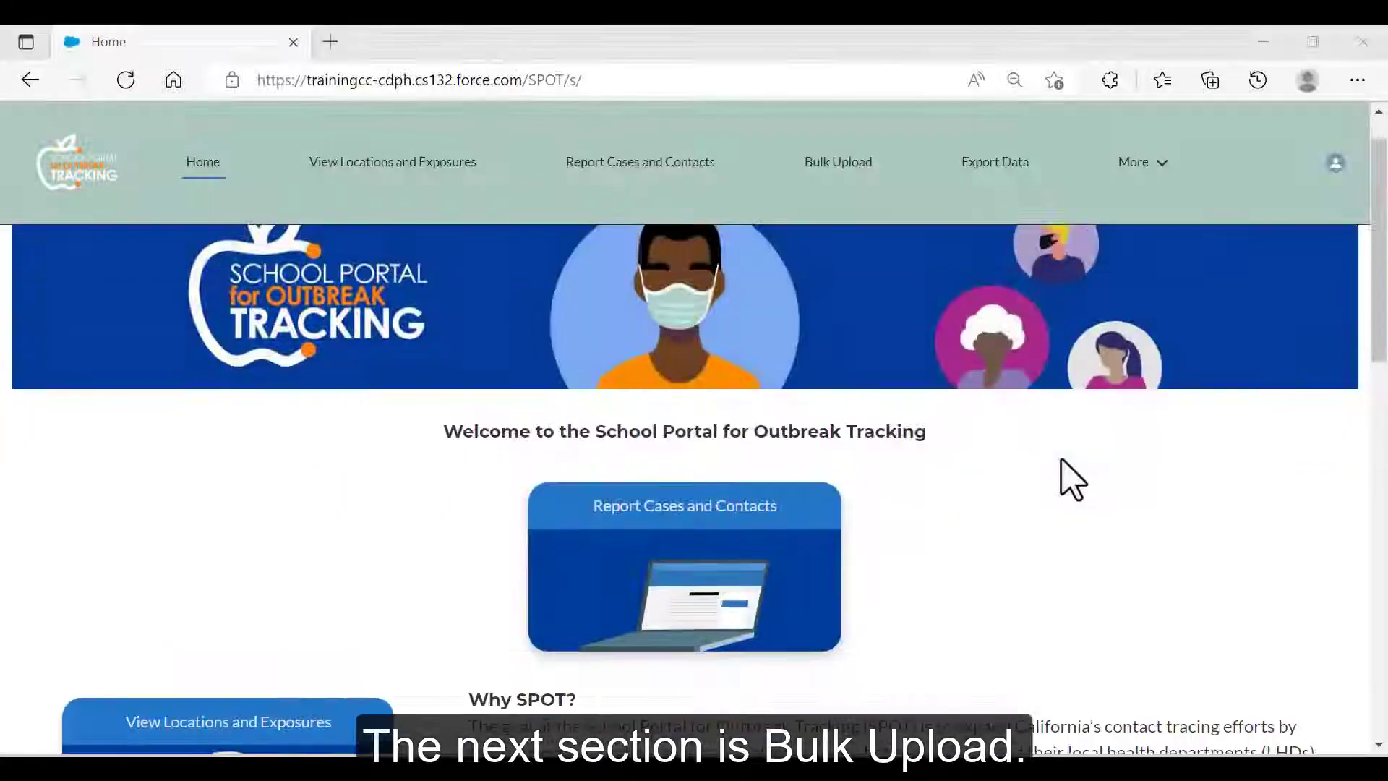
pyautogui.scroll(-2, 1070, 480)
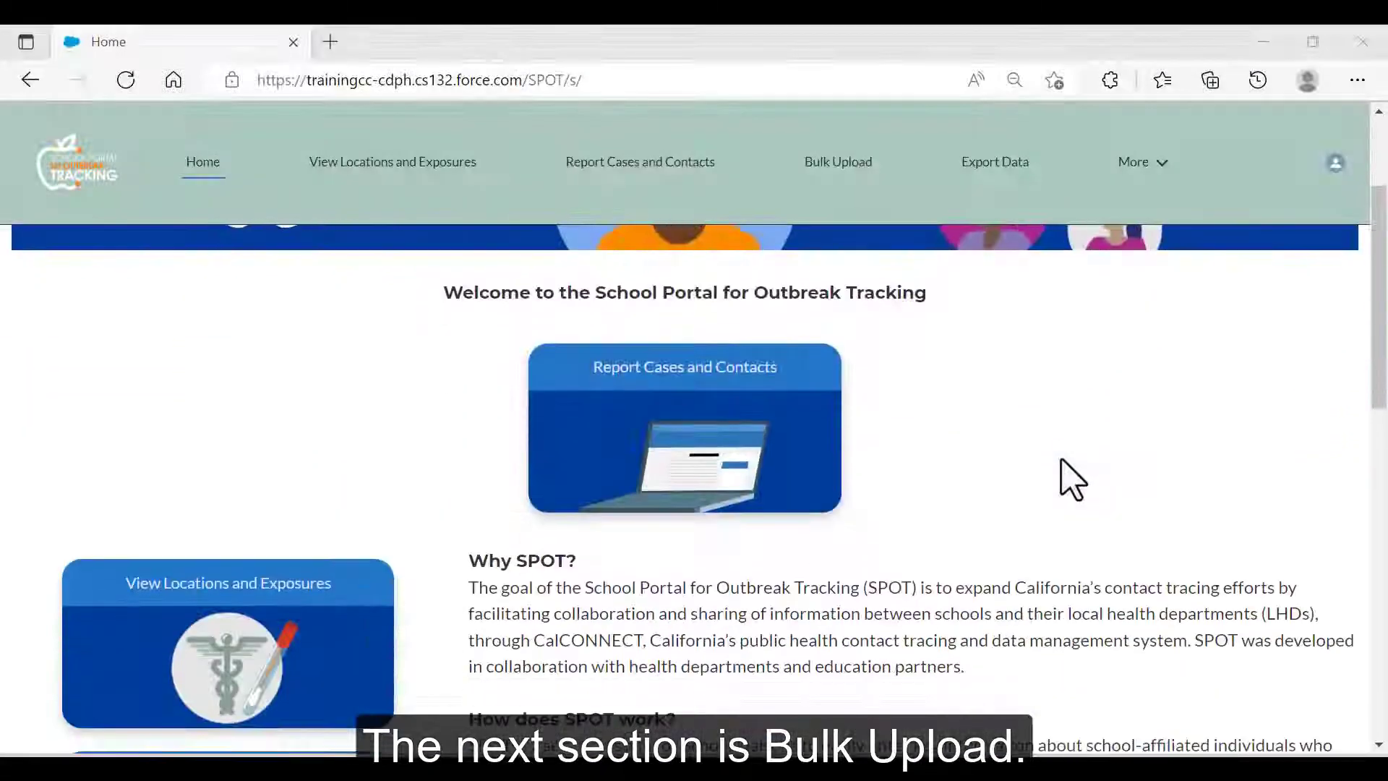
# Open Bulk Upload and scroll to the School Portal Bulk Upload Template download.
pyautogui.scroll(-7, 1069, 480)
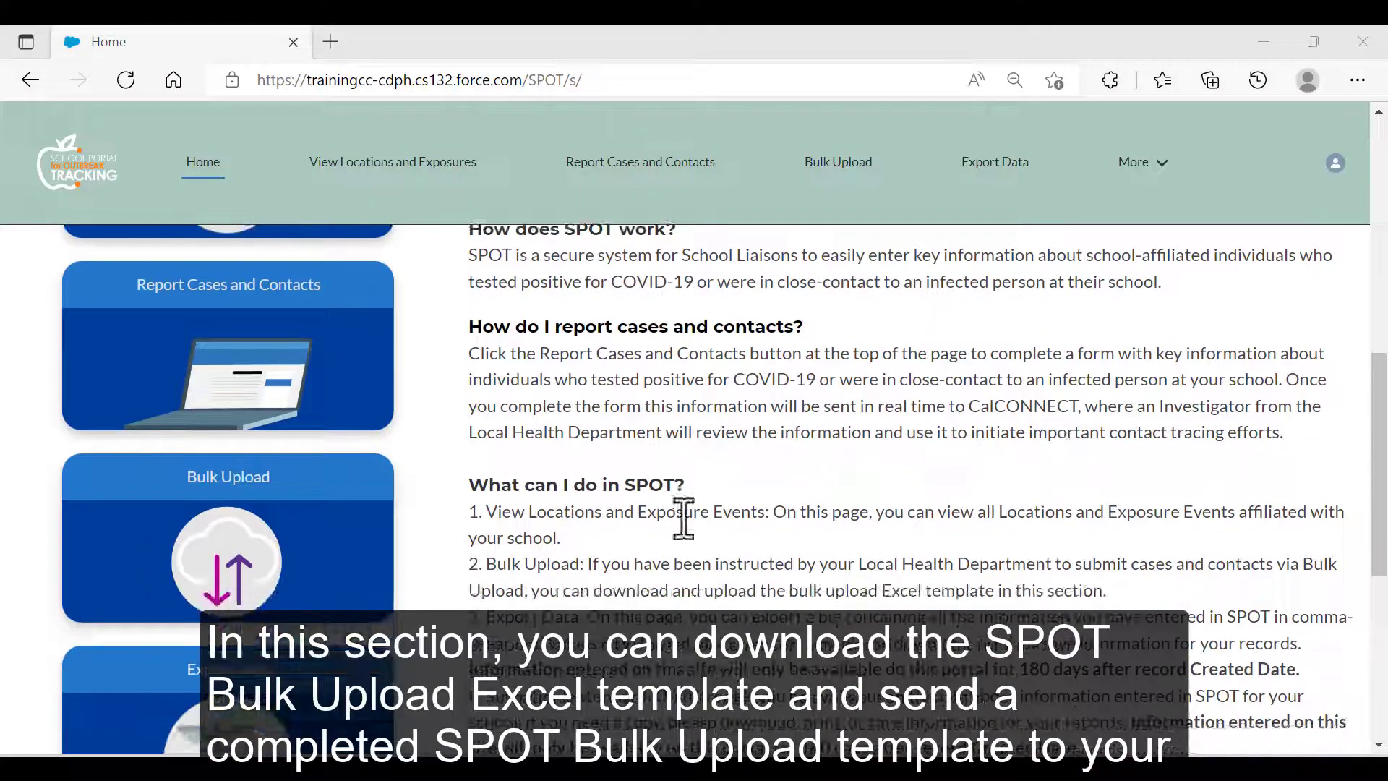
pyautogui.click(234, 483)
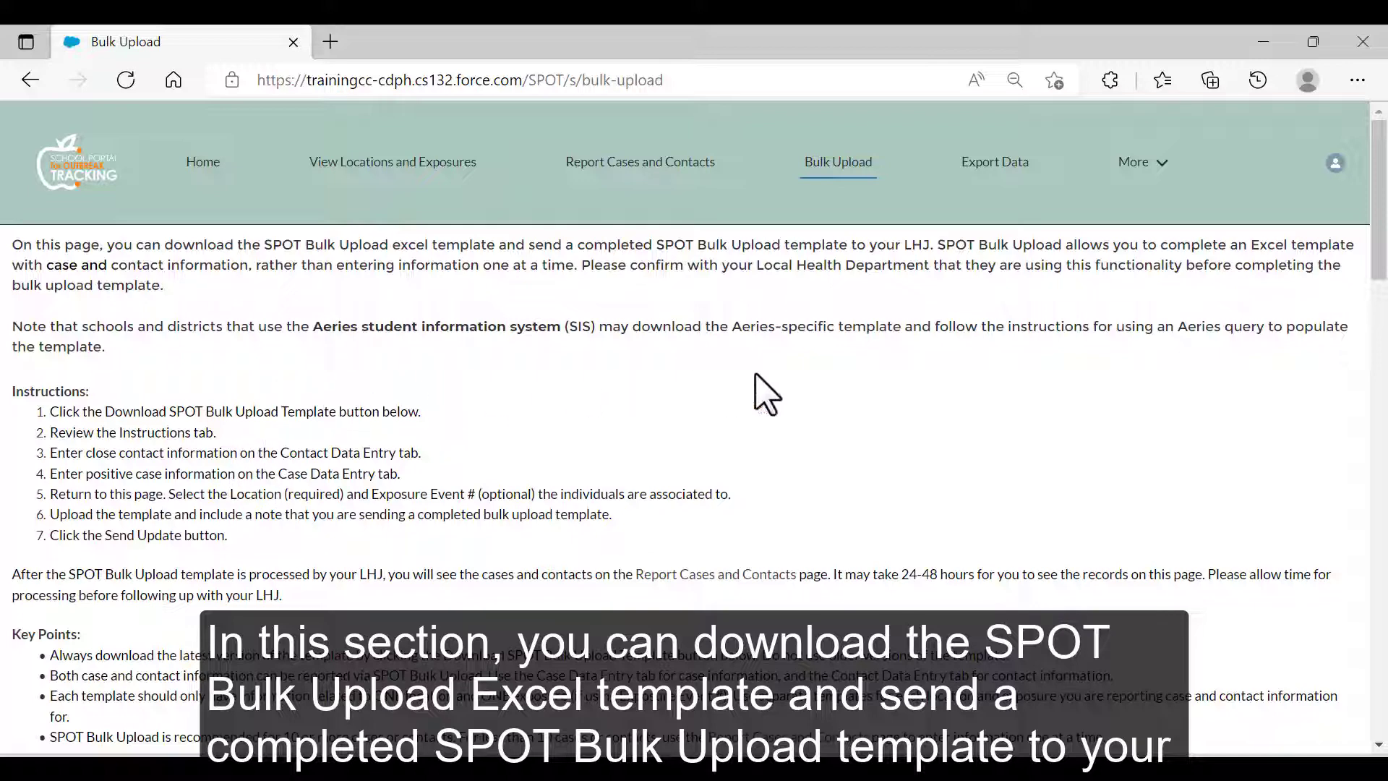
pyautogui.scroll(-5, 771, 377)
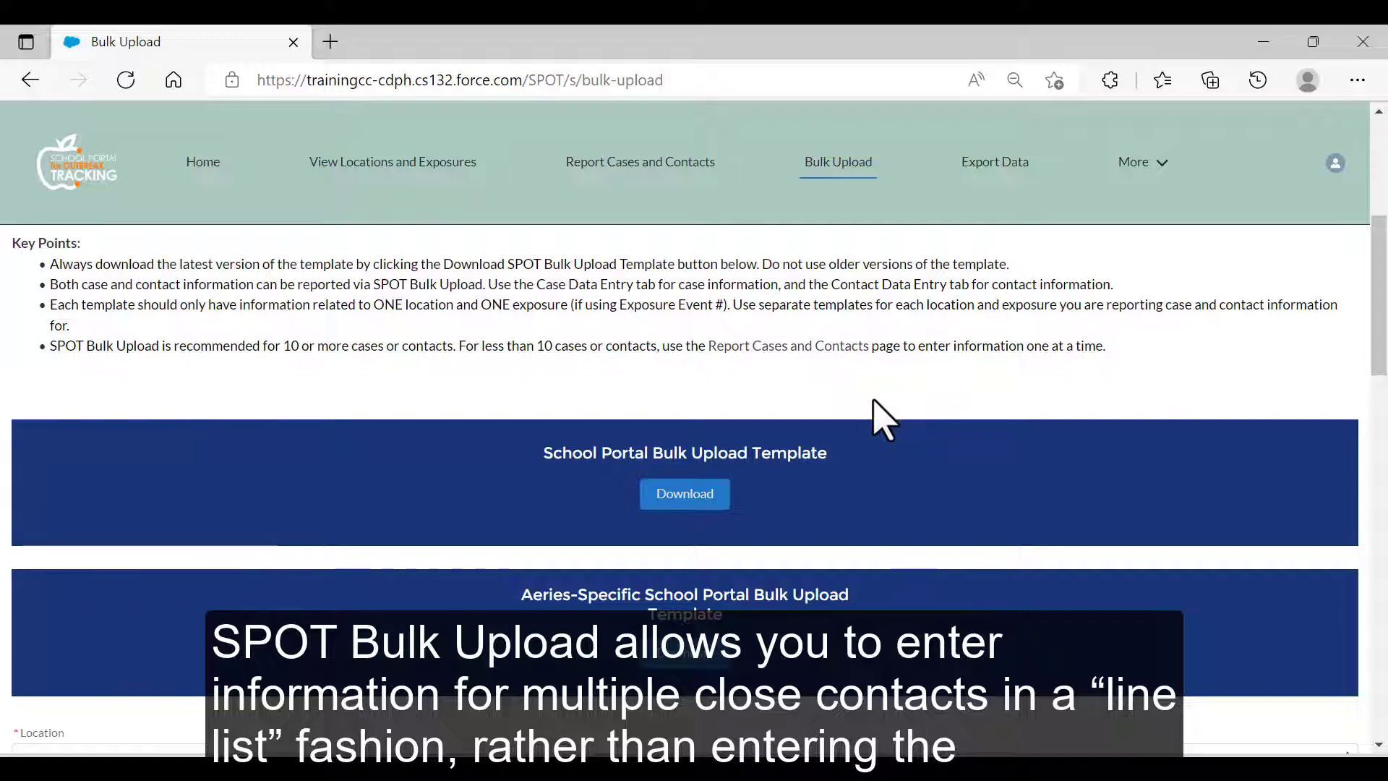
pyautogui.scroll(-4, 876, 419)
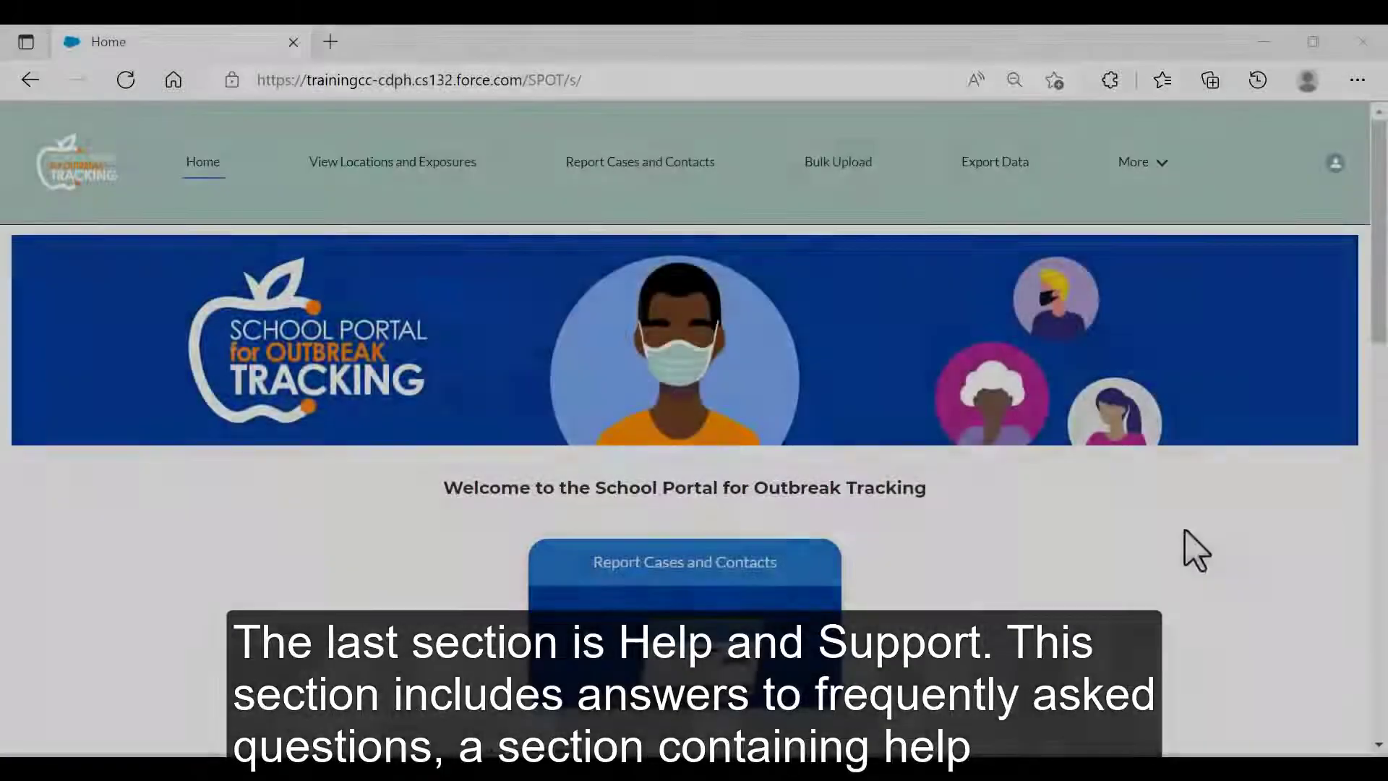
# Open Help and Training Material to see the user guide, data collection fields and intake form.
pyautogui.scroll(-4, 1185, 551)
pyautogui.scroll(-10, 1191, 547)
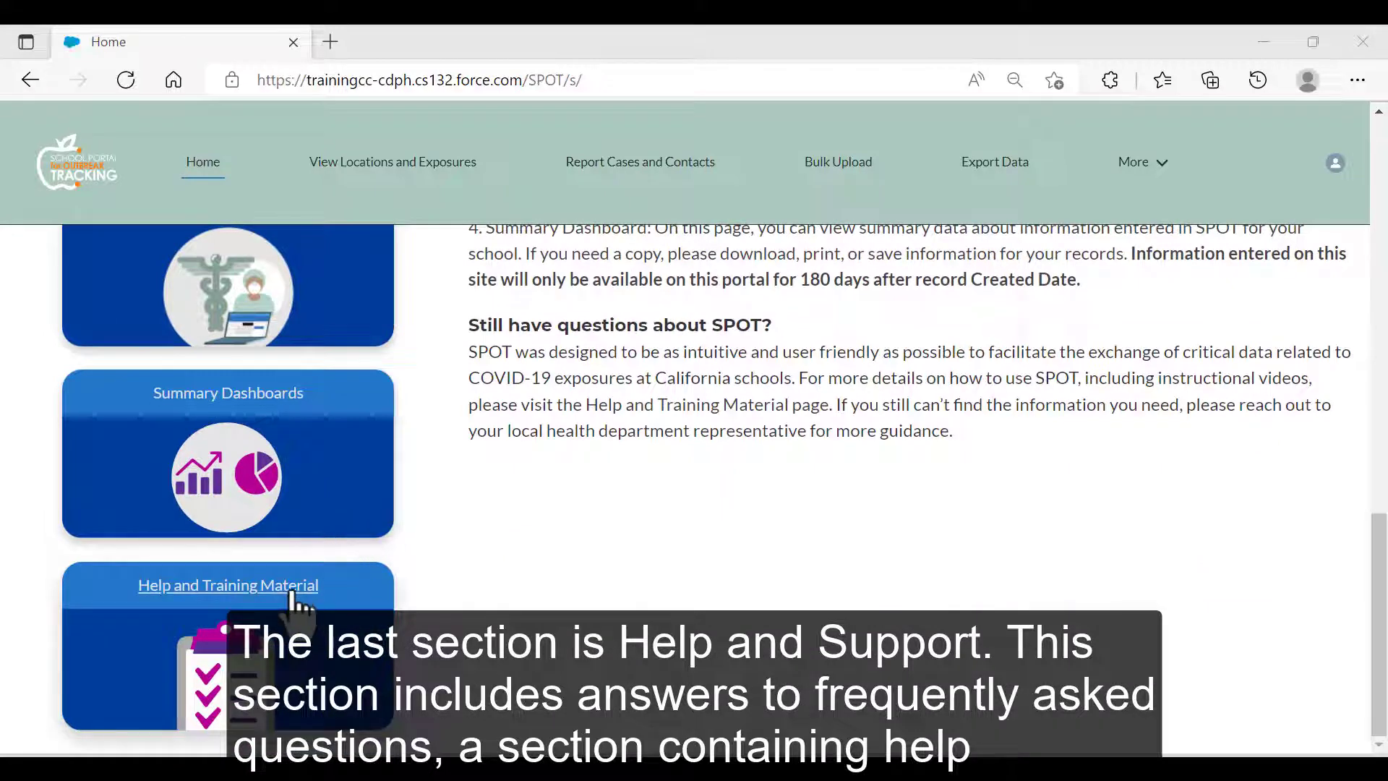
pyautogui.click(298, 592)
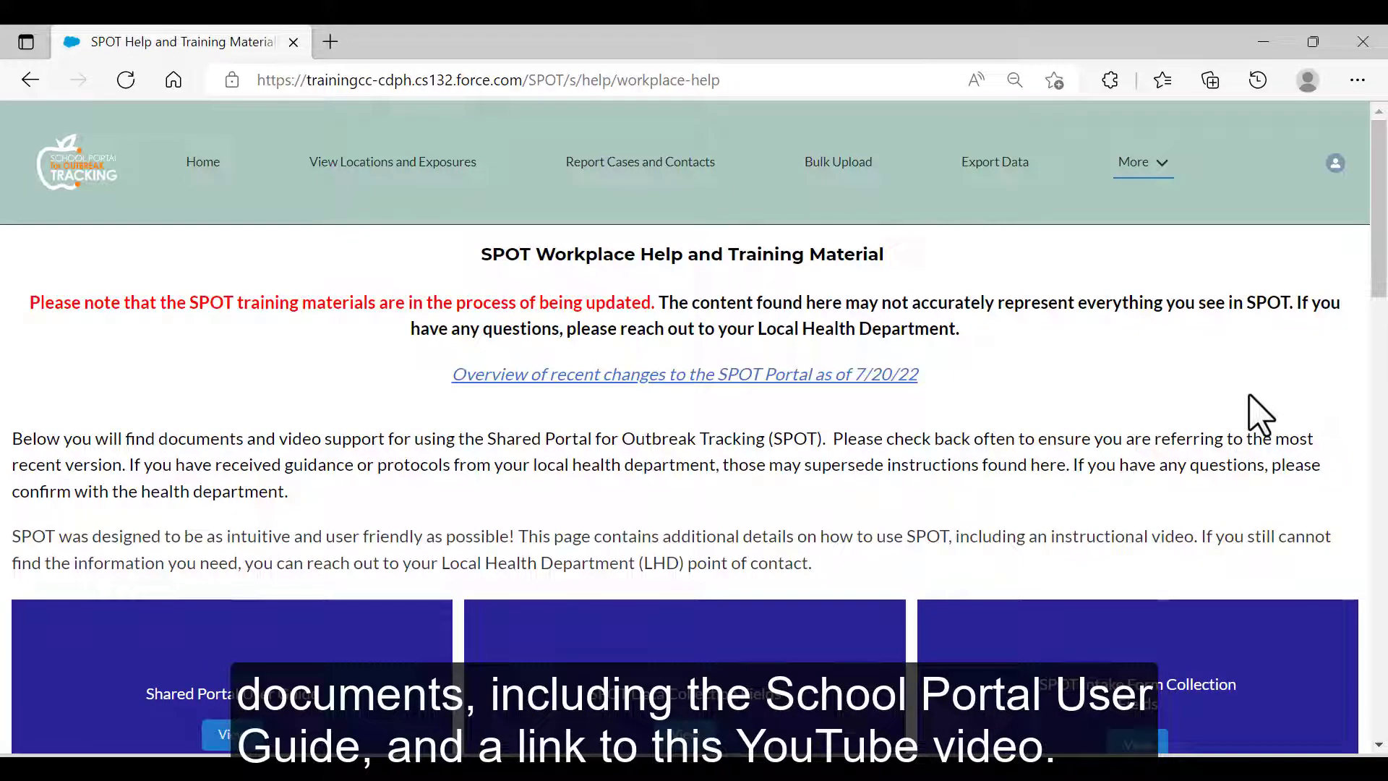
pyautogui.scroll(-2, 1258, 414)
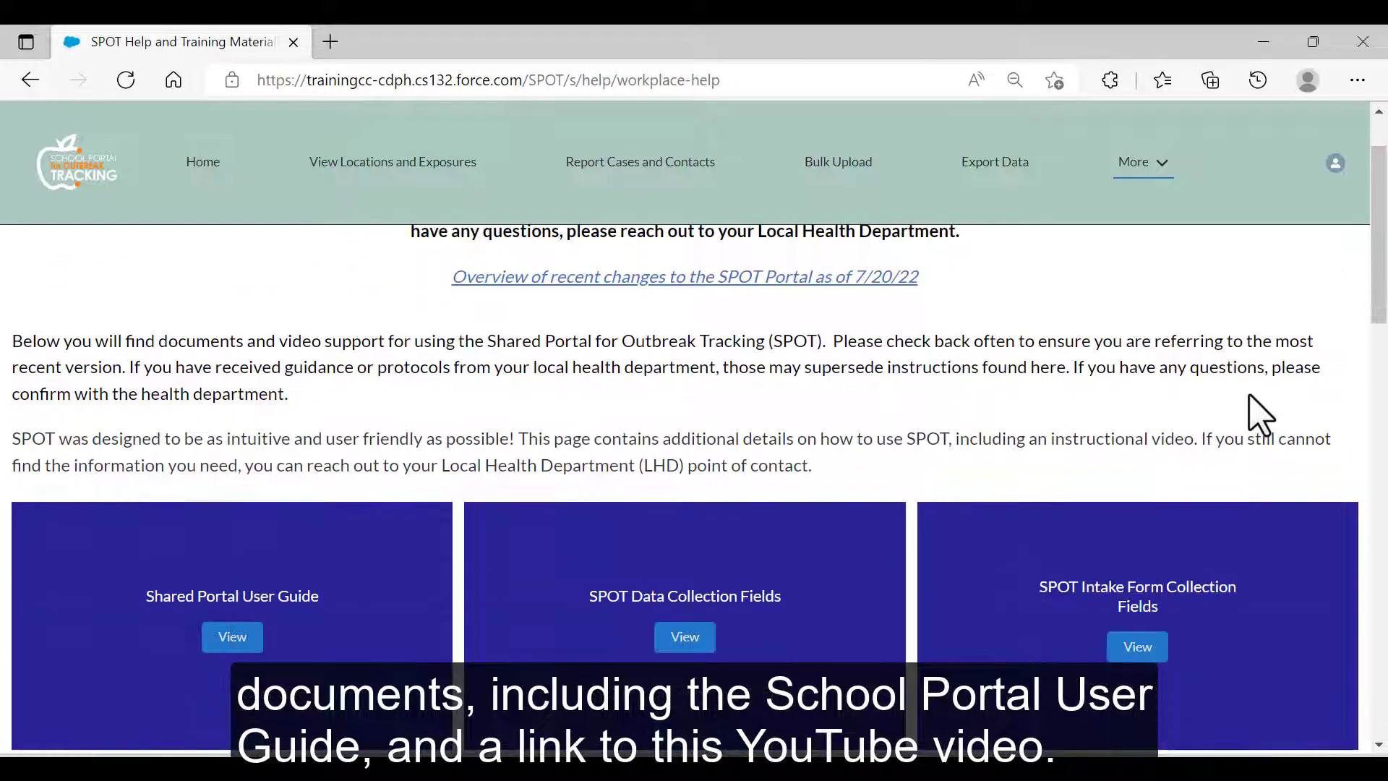